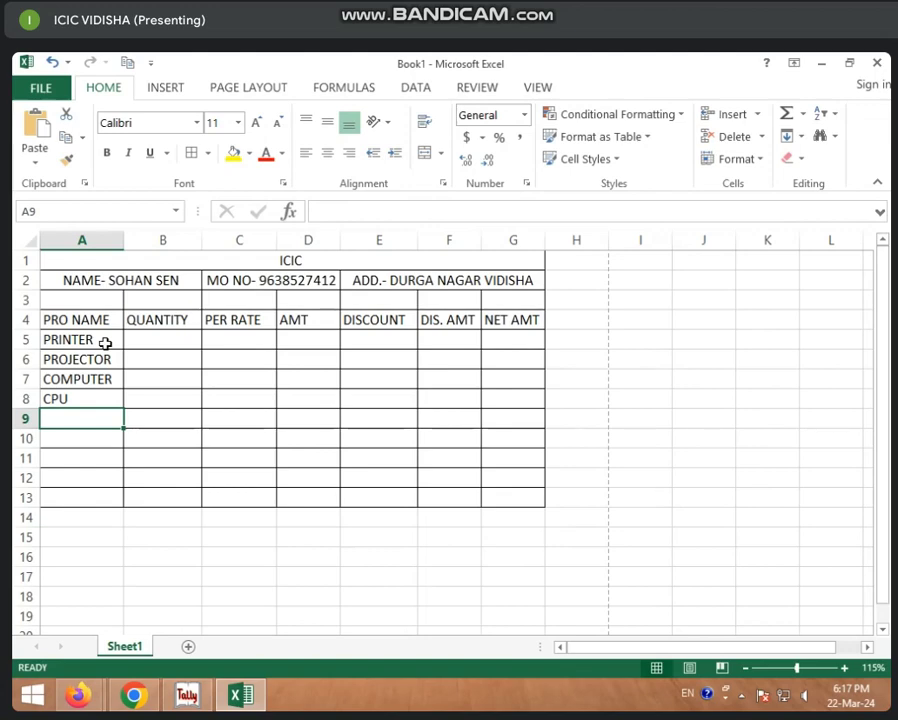
Step: Enter quantities 2, 1, 3 and 4 for PRINTER, PROJECTOR, COMPUTER and CPU
click(178, 337)
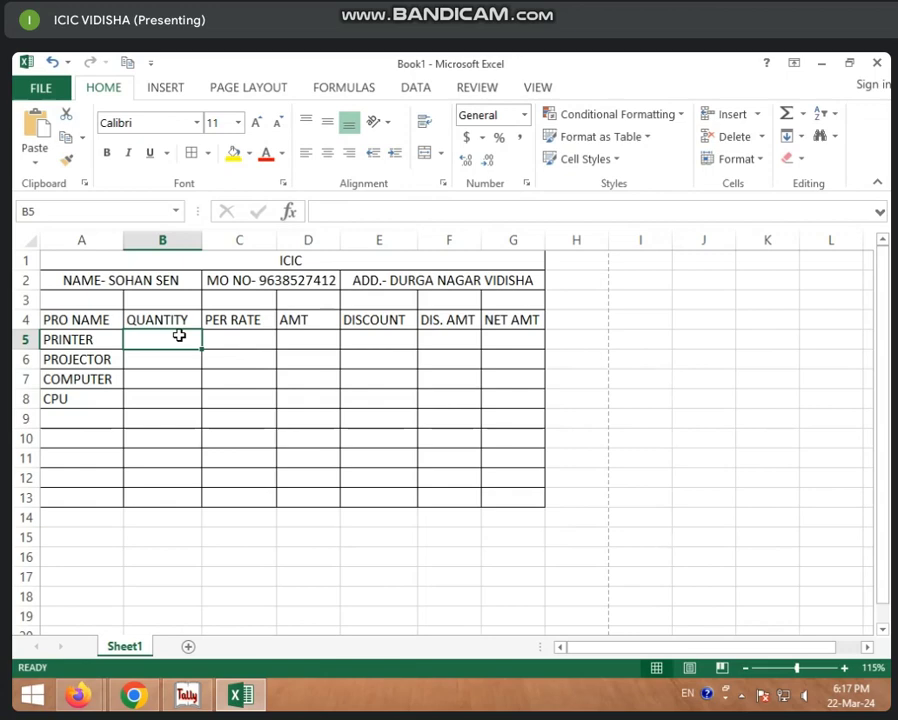
text(2)
key(Return)
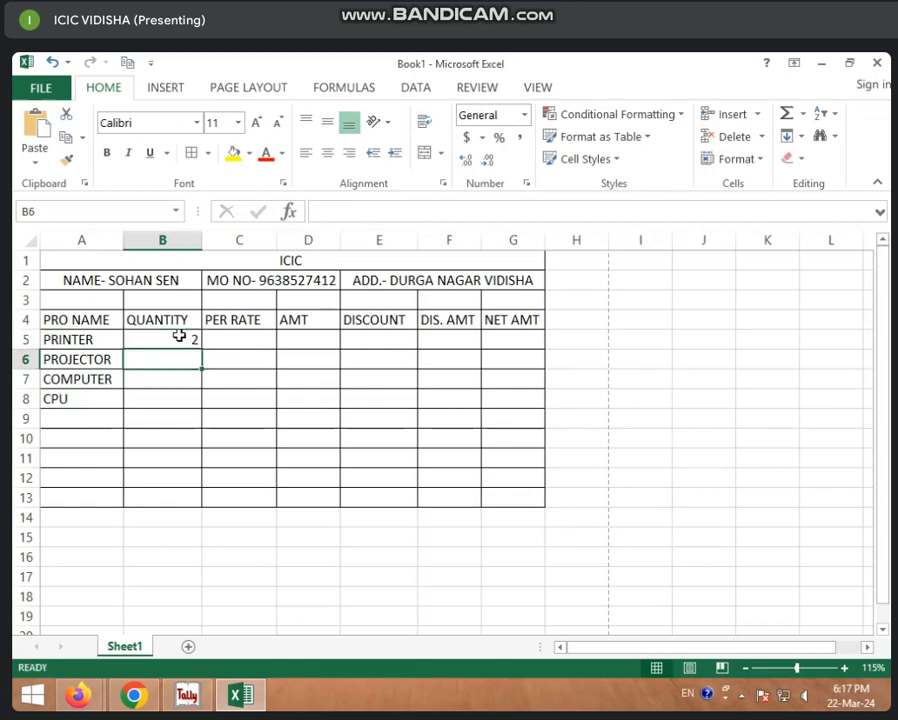
text(1)
key(Return)
text(3)
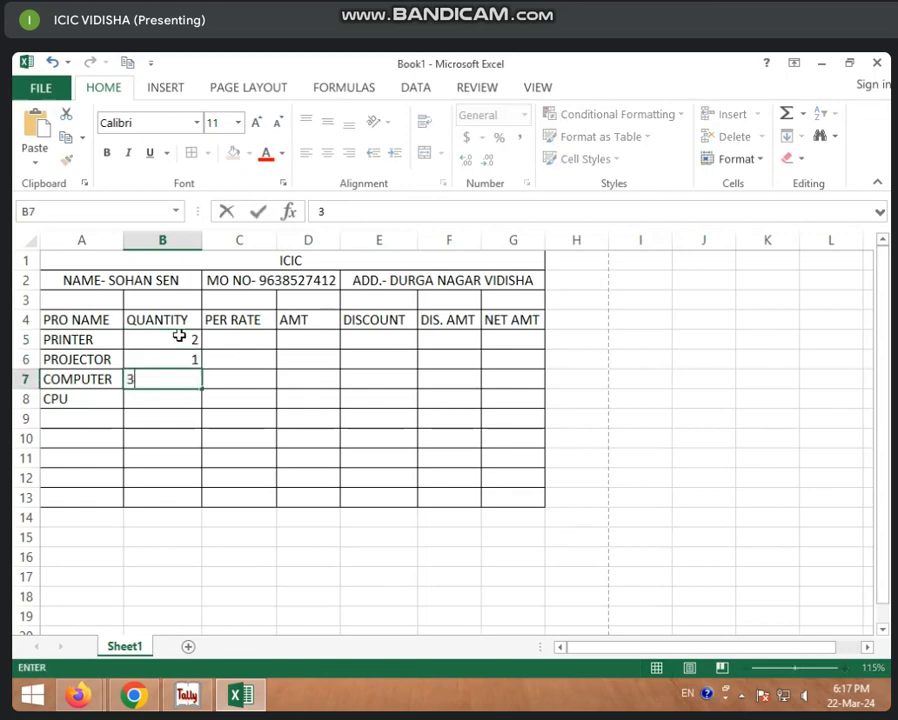
key(Return)
text(4)
key(Return)
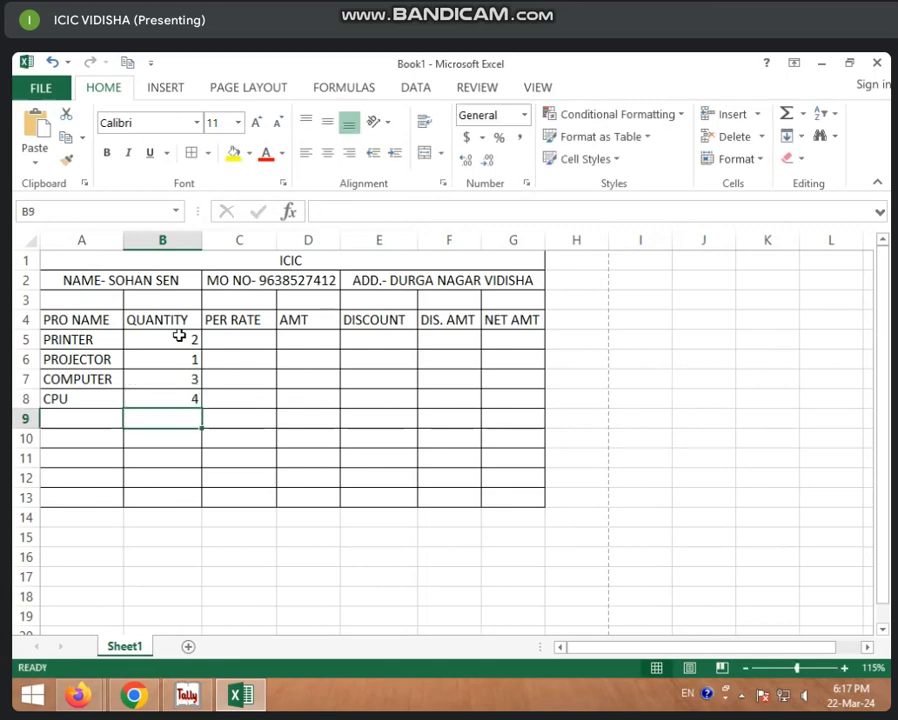
Step: Enter per-rate prices 9000, 60000, 15000 and 8000 in column C
click(250, 322)
click(253, 344)
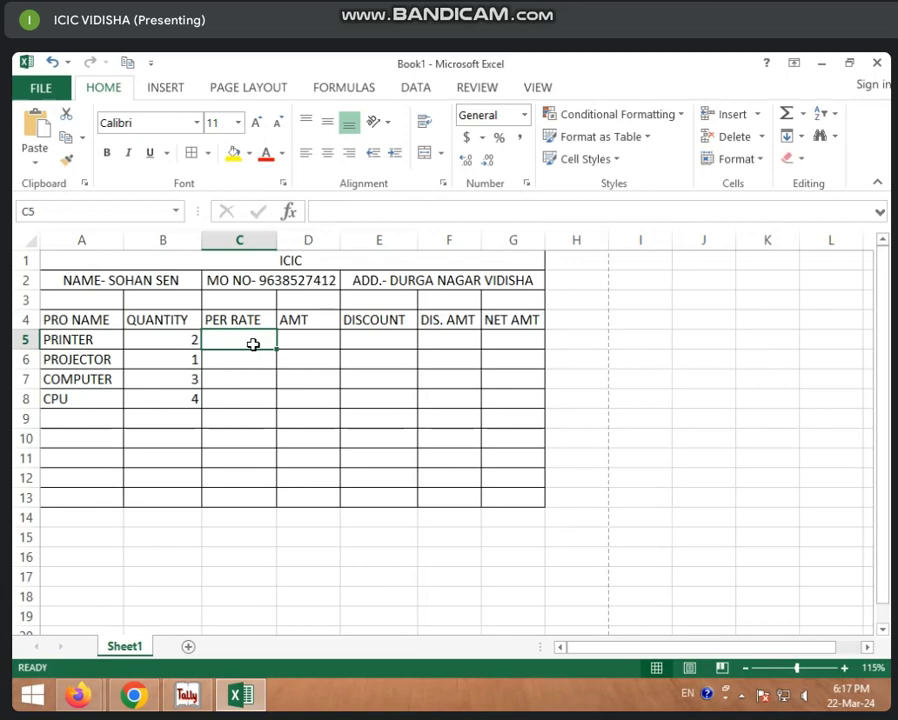
text(9)
text(000)
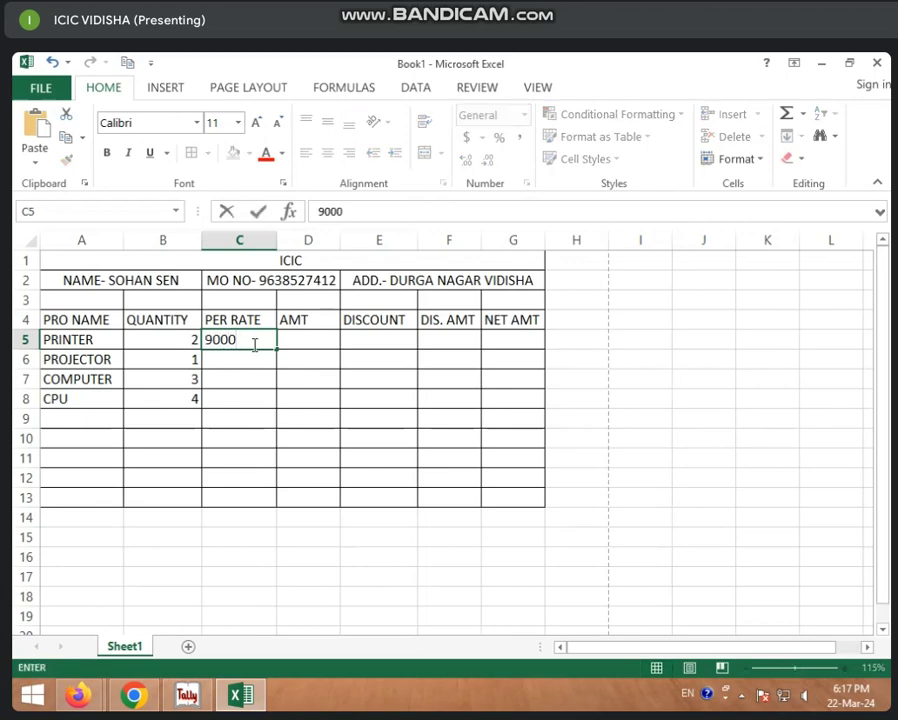
click(280, 338)
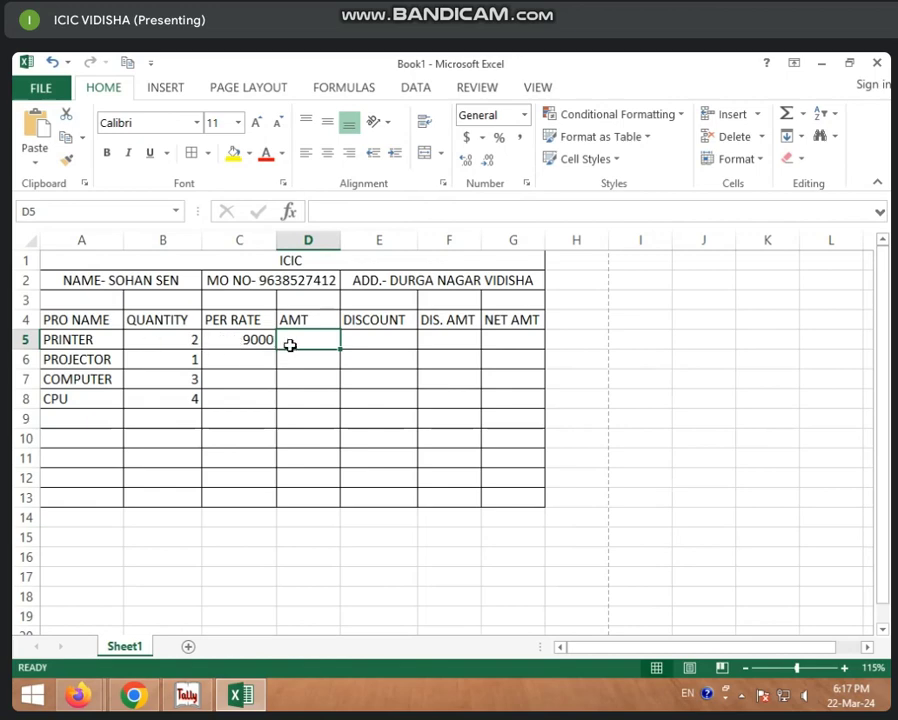
click(258, 355)
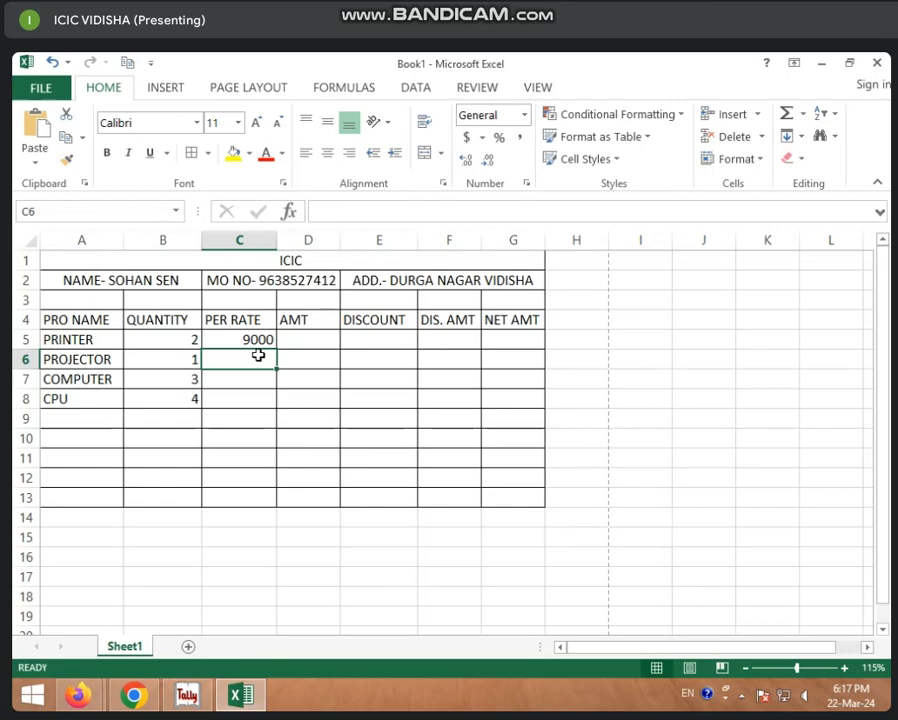
text(60000)
key(Return)
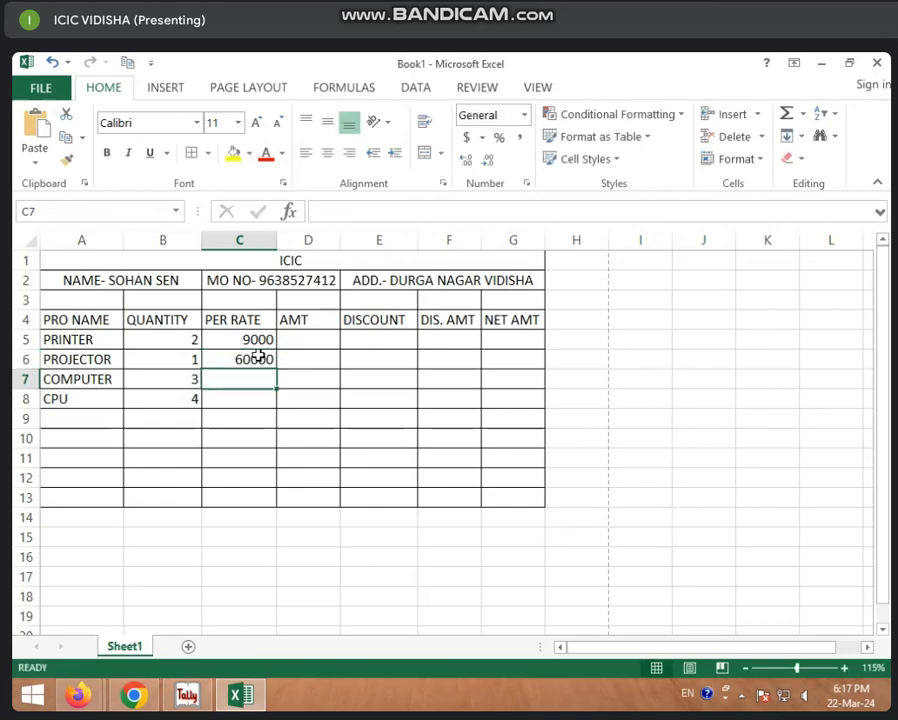
text(150)
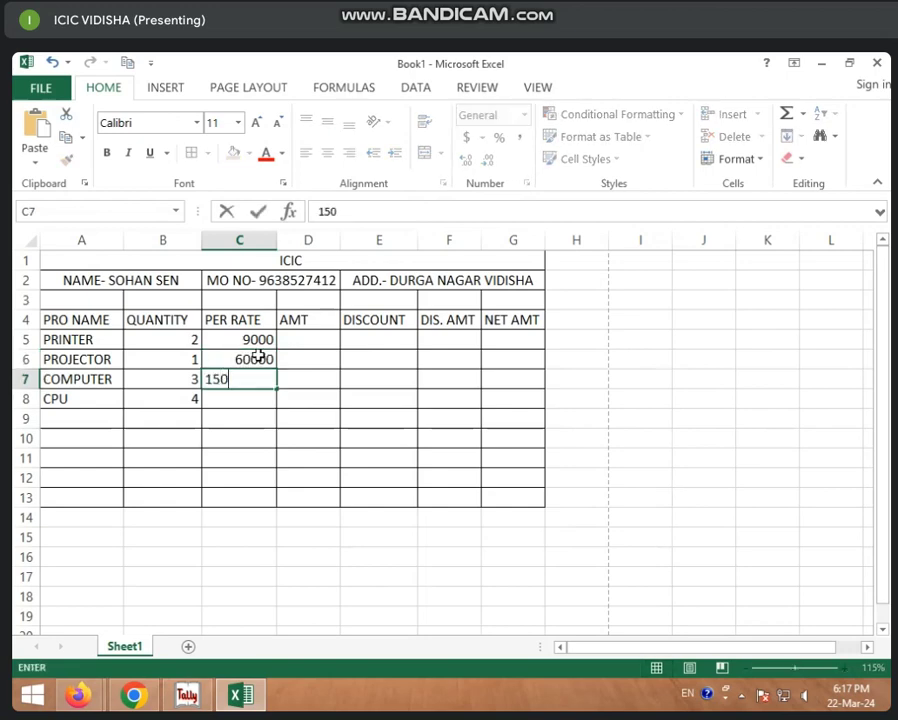
text(00)
key(Return)
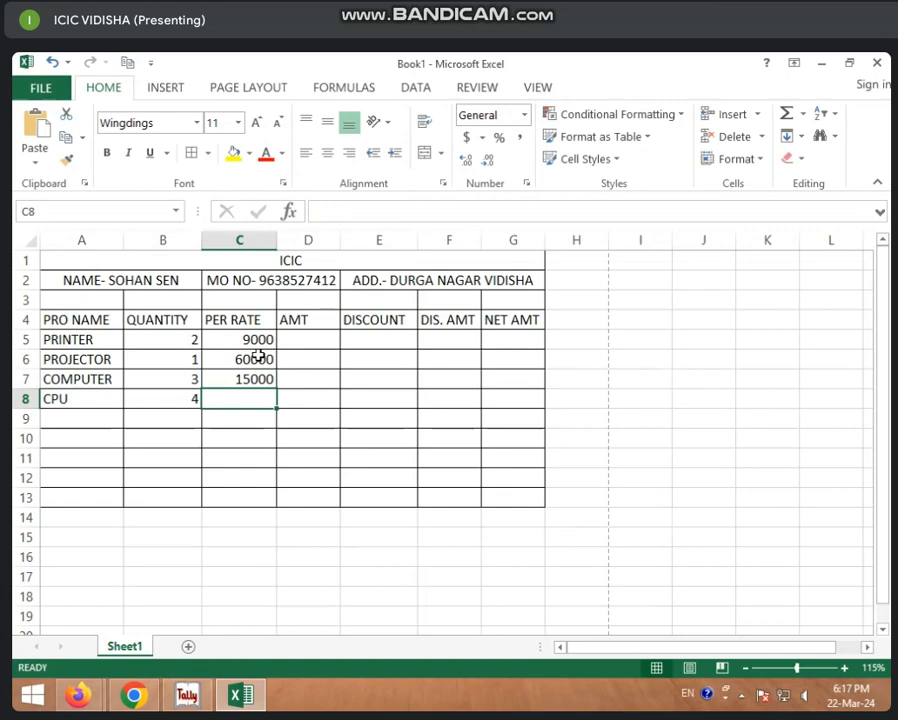
text(8000)
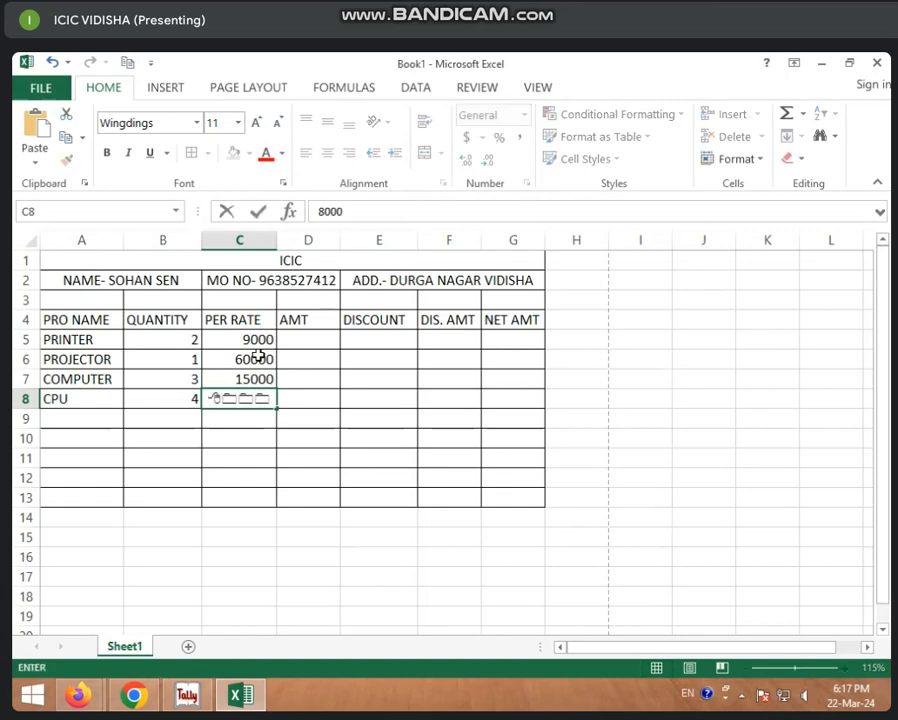
Step: Set the CPU rate cell to General format, then re-enter and clear its garbled value
click(362, 476)
click(234, 402)
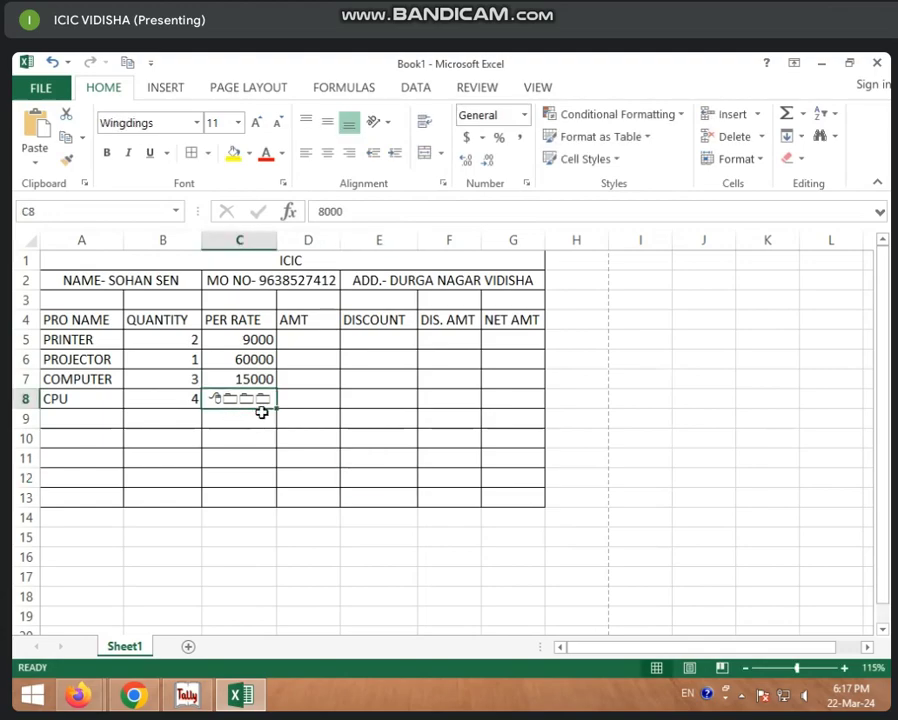
click(525, 116)
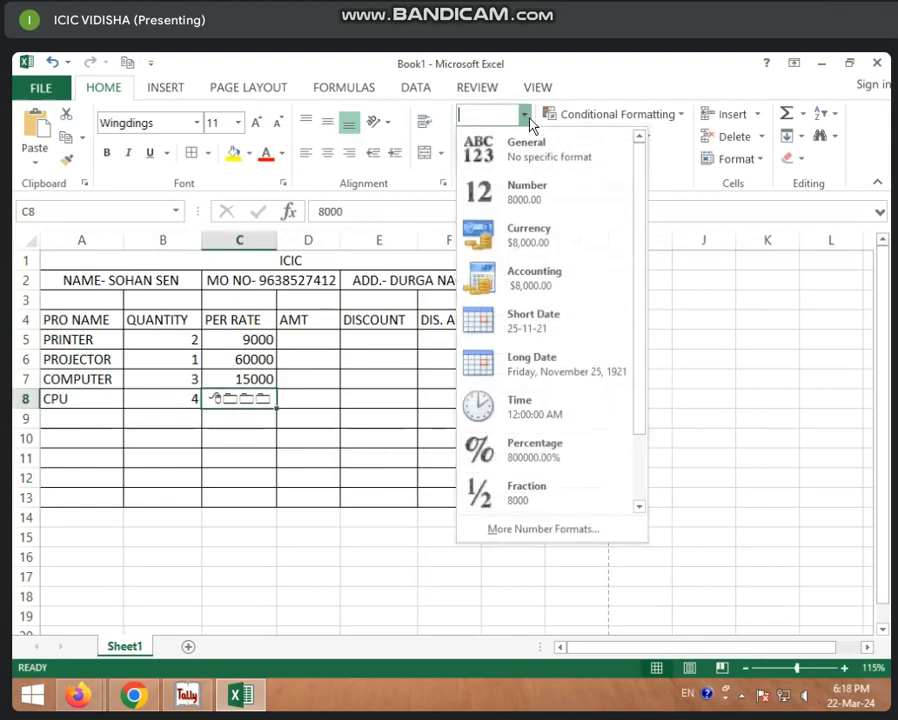
click(526, 150)
click(392, 378)
click(270, 395)
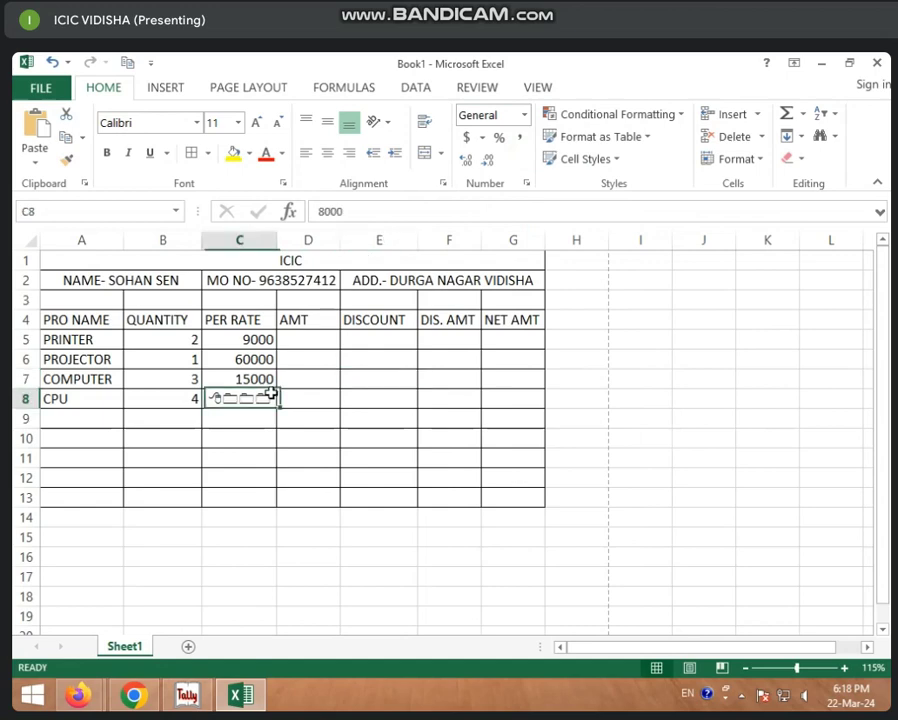
text(1)
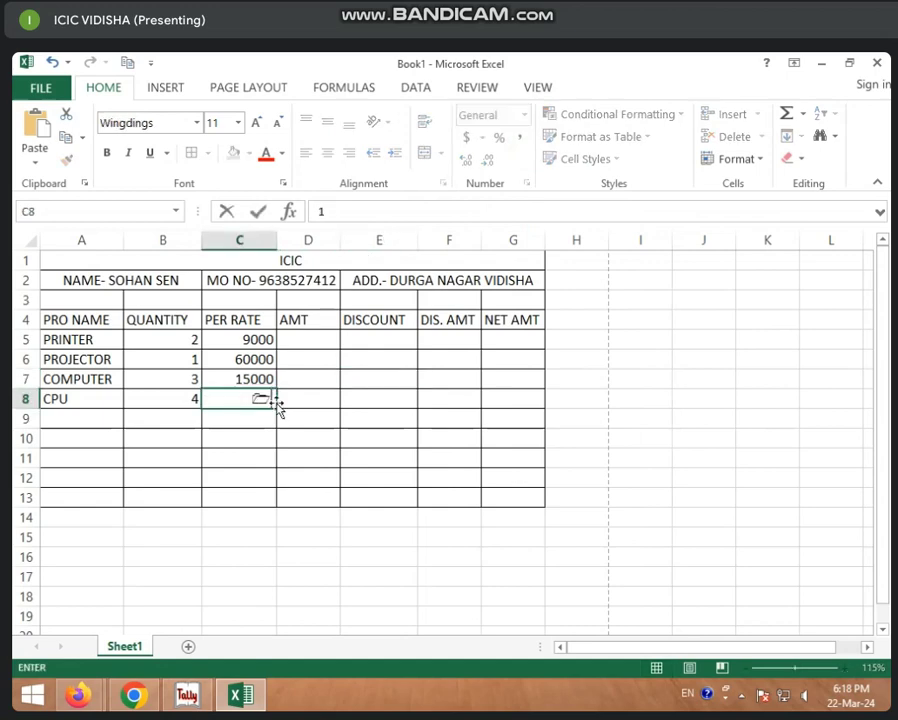
click(309, 406)
click(260, 398)
text(1)
click(333, 414)
click(248, 399)
key(BackSpace)
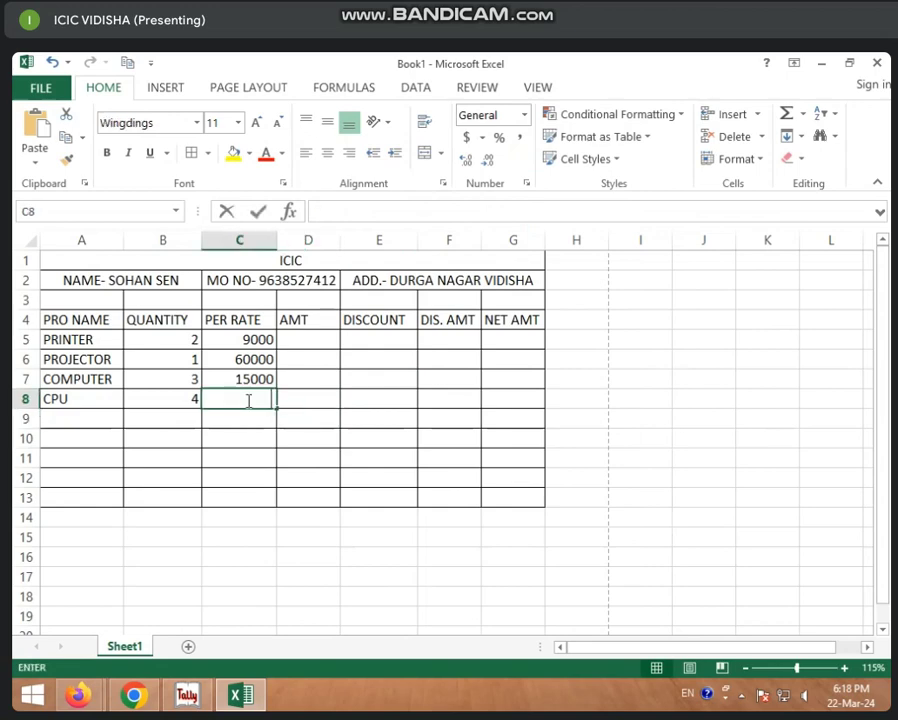
click(377, 397)
Step: Delete the CPU rate cell with cells shifted up, and re-enter 8000
click(272, 398)
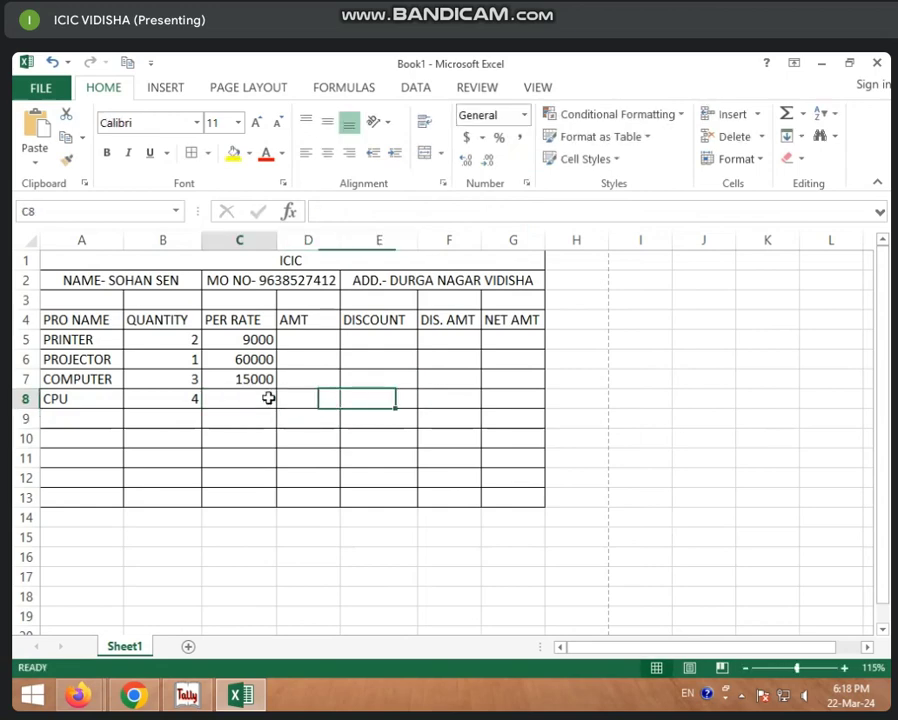
right_click(272, 398)
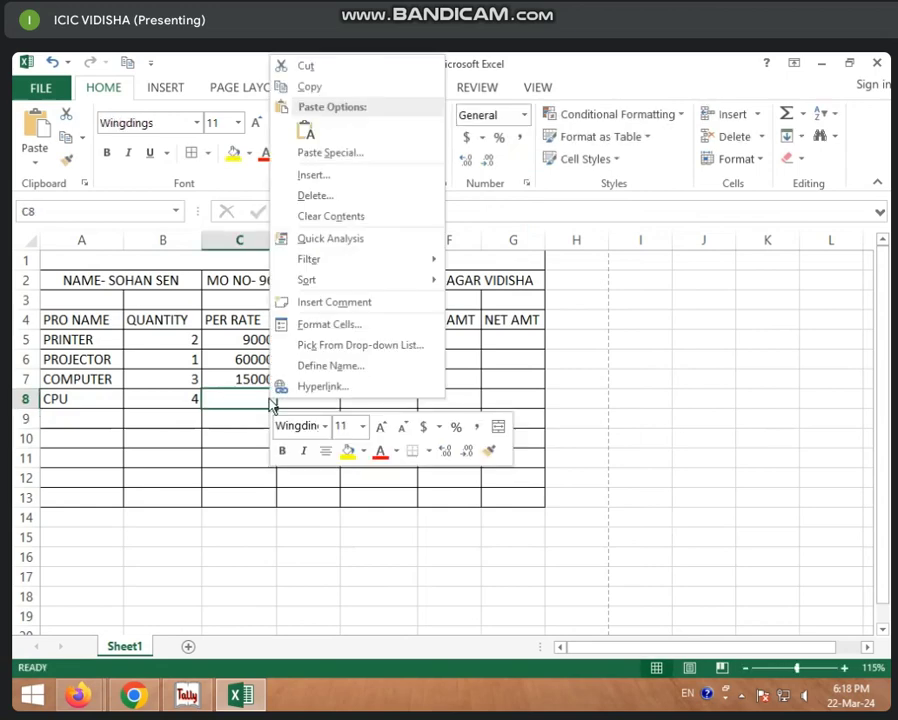
click(334, 195)
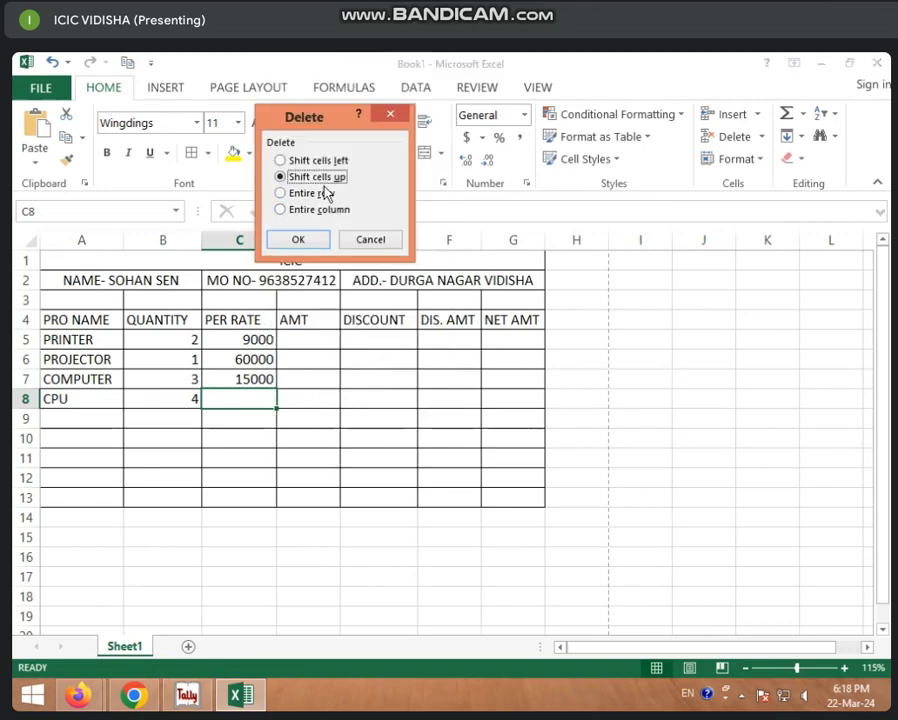
click(299, 240)
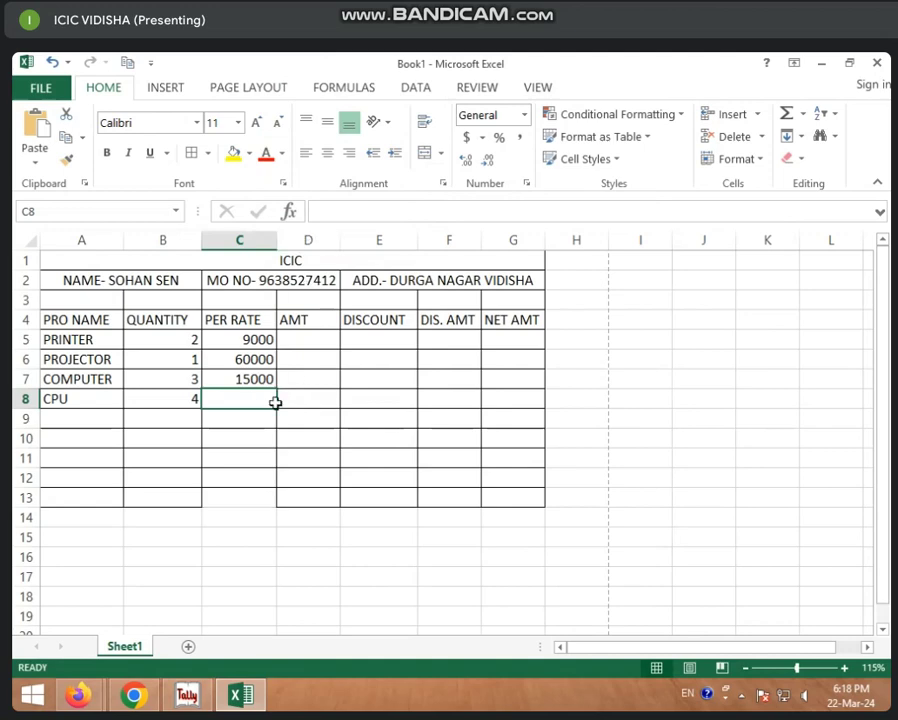
text(8000)
click(330, 418)
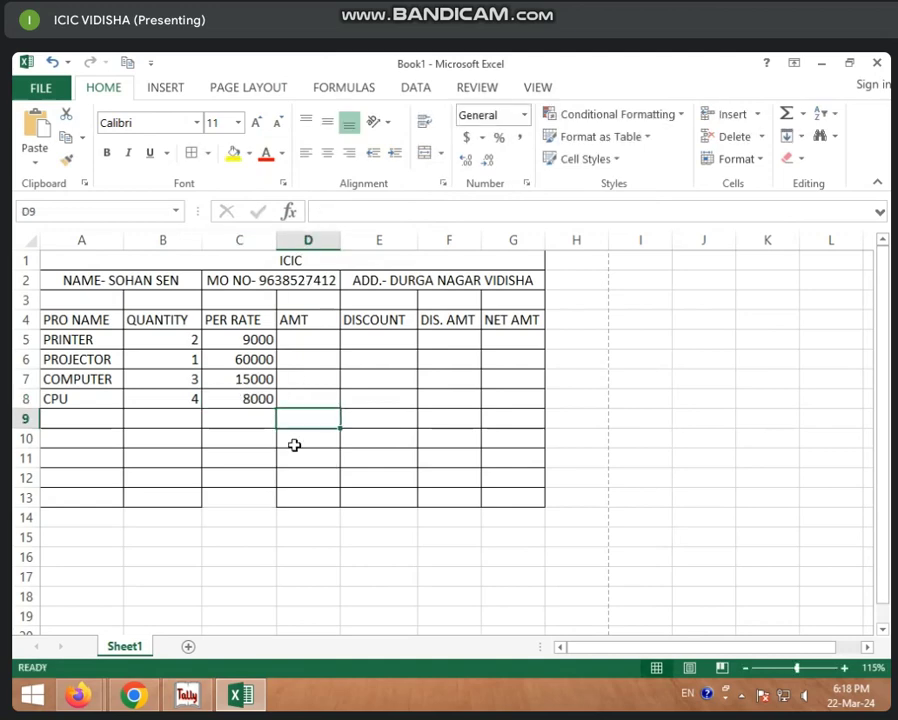
Step: Copy the formatting of cell B13 onto D10 with Format Painter
click(194, 496)
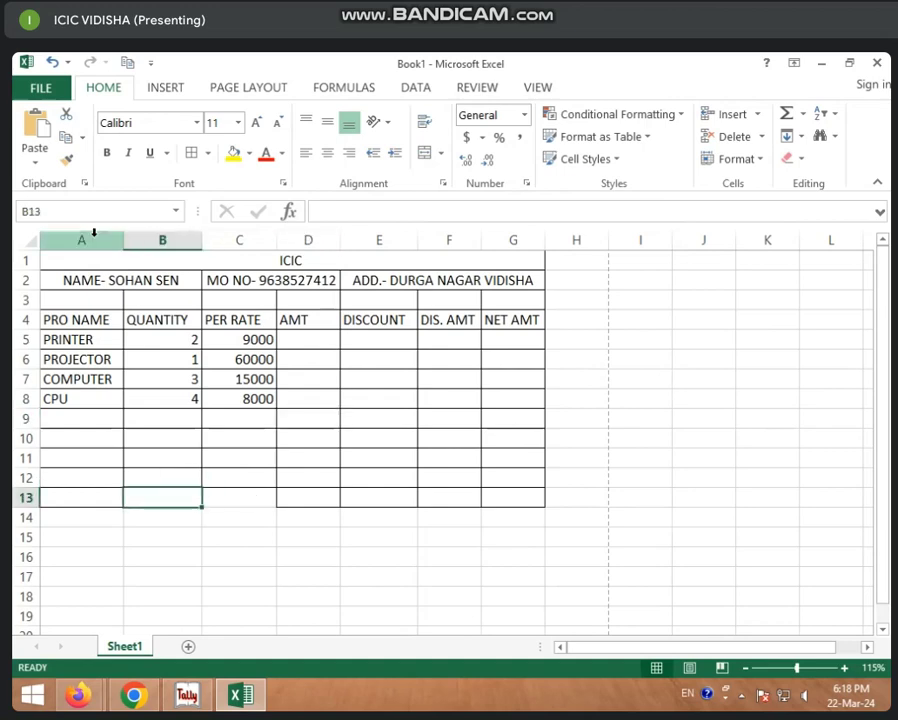
click(66, 159)
click(290, 434)
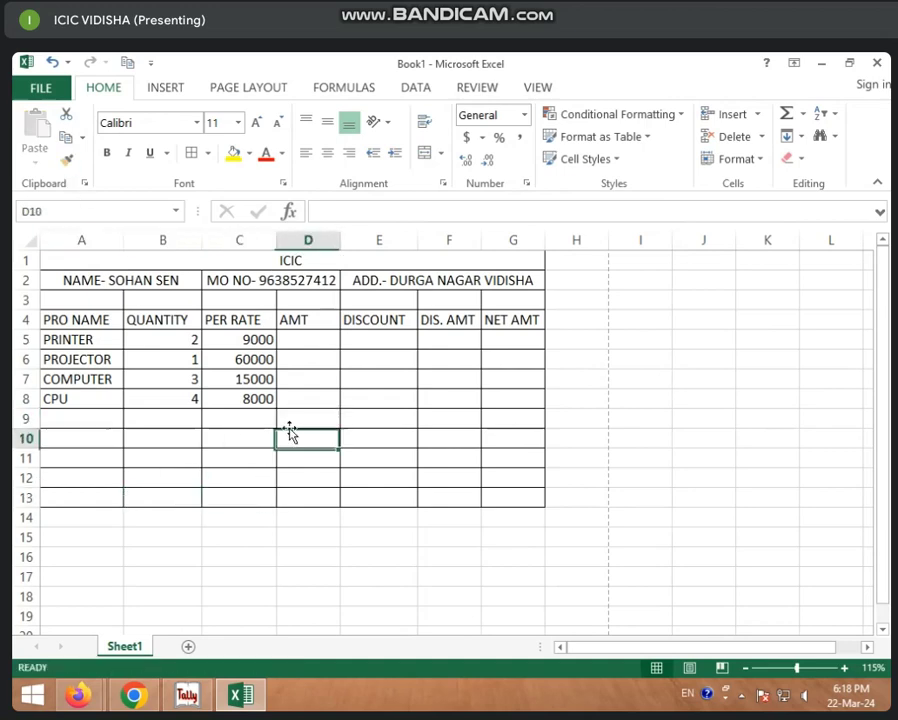
click(309, 395)
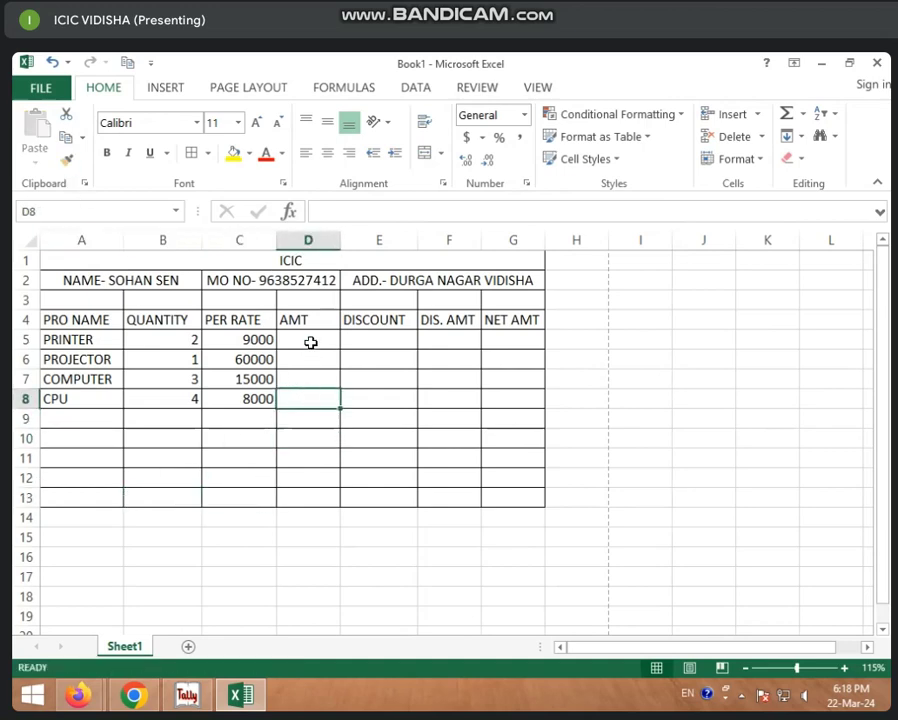
click(311, 342)
Step: Enter =B5*C5 in D5 and fill it down to D8
text(=)
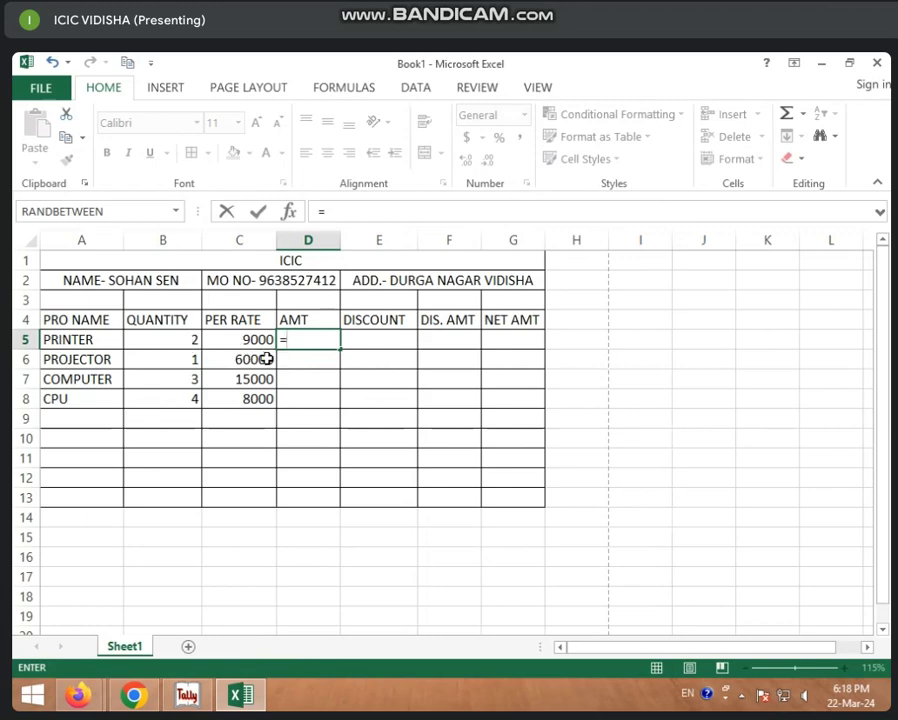
click(187, 341)
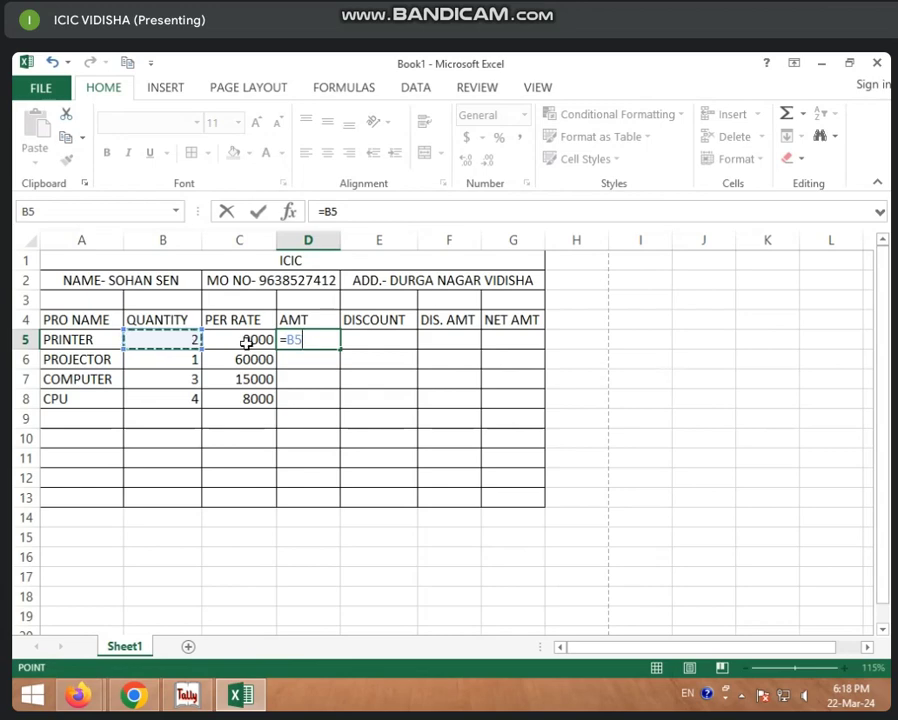
text(*)
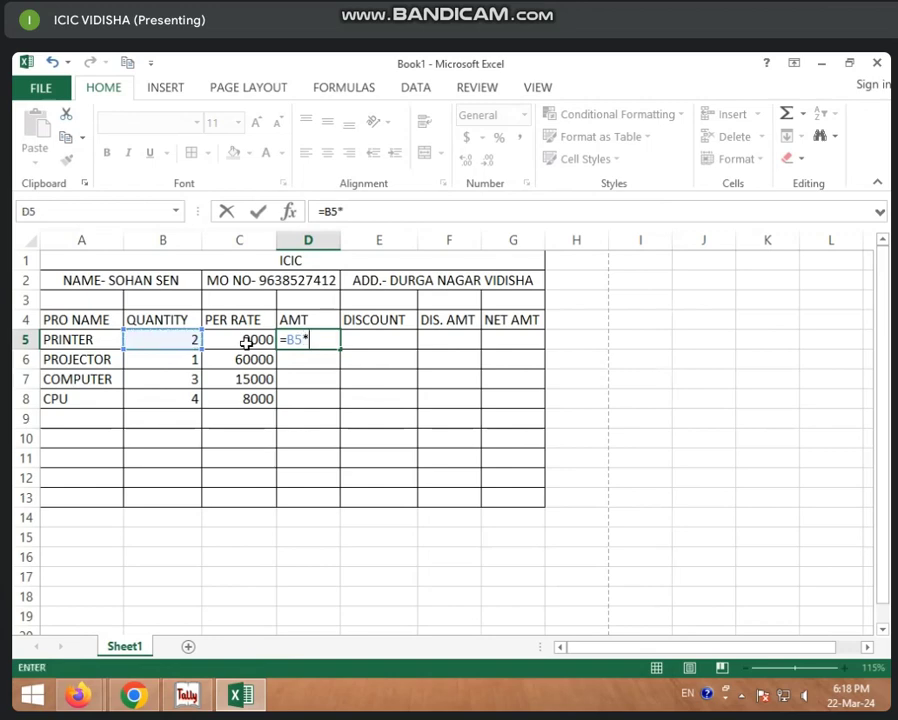
click(246, 342)
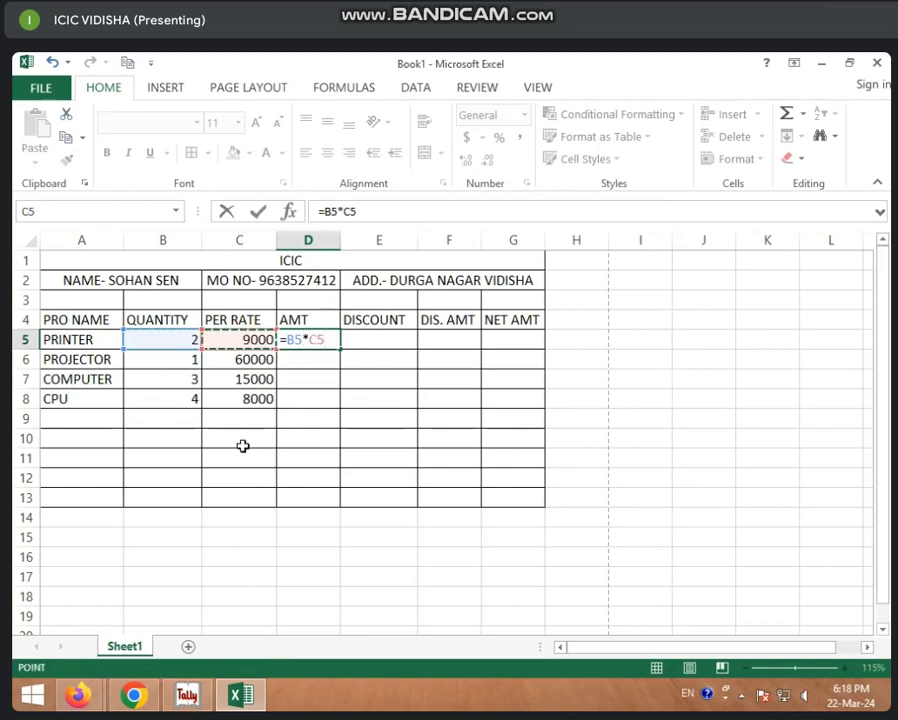
key(Return)
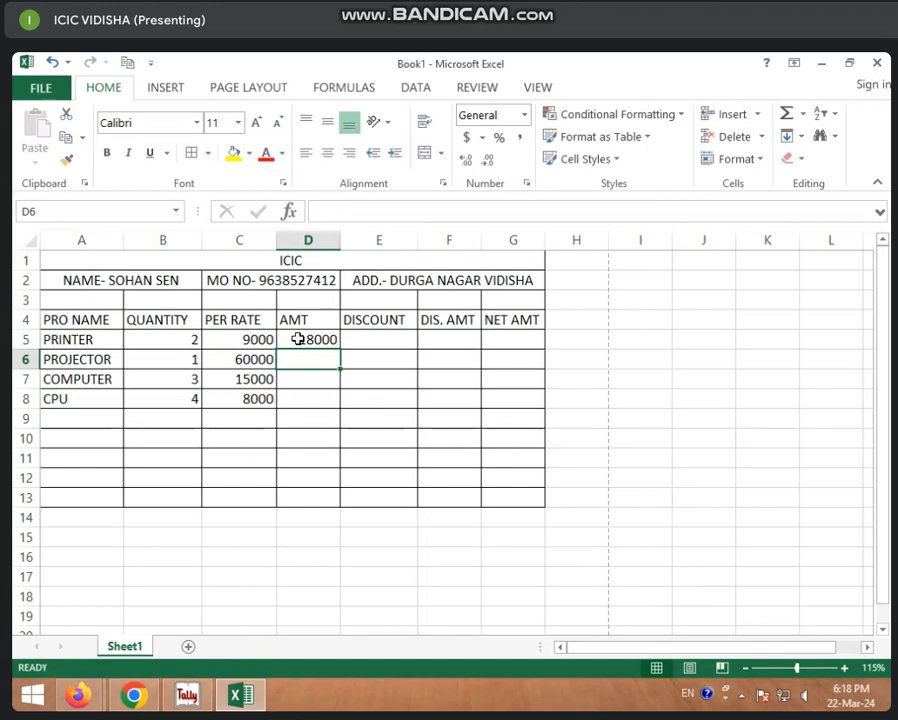
click(303, 340)
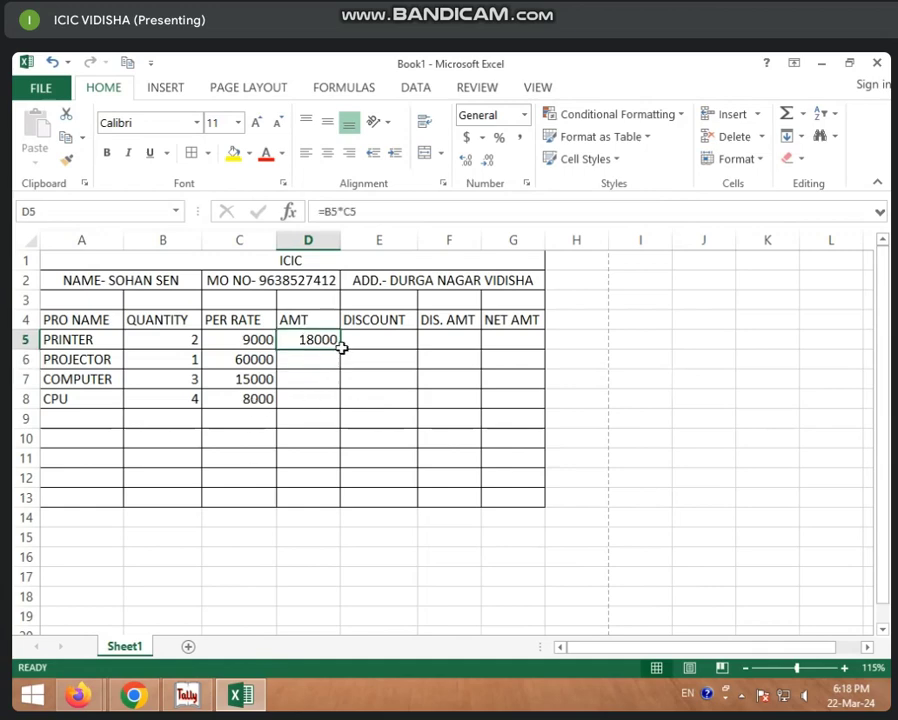
drag(338, 347, 344, 404)
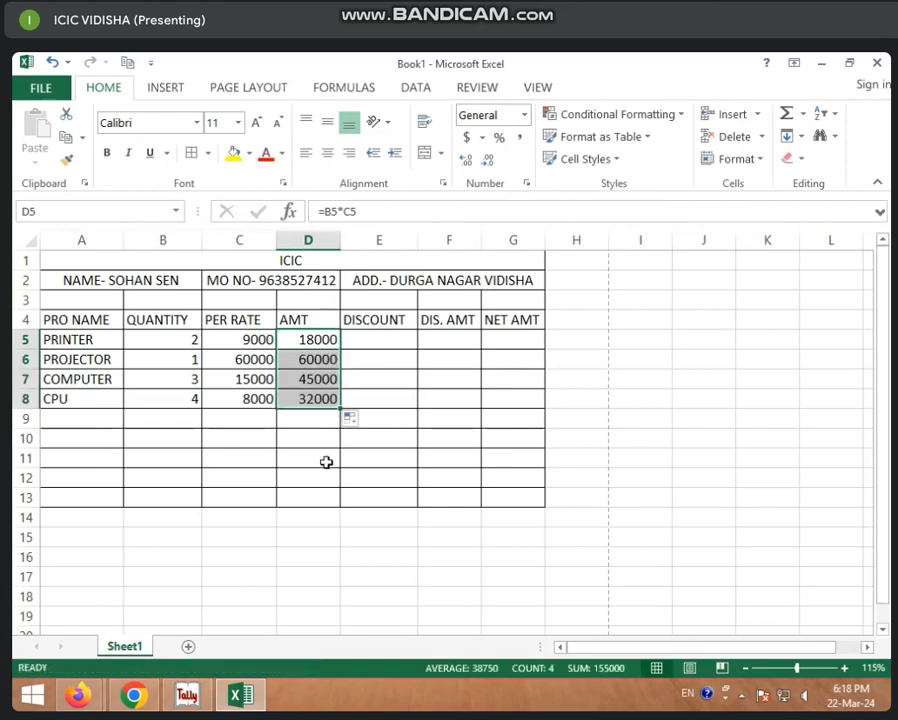
click(260, 455)
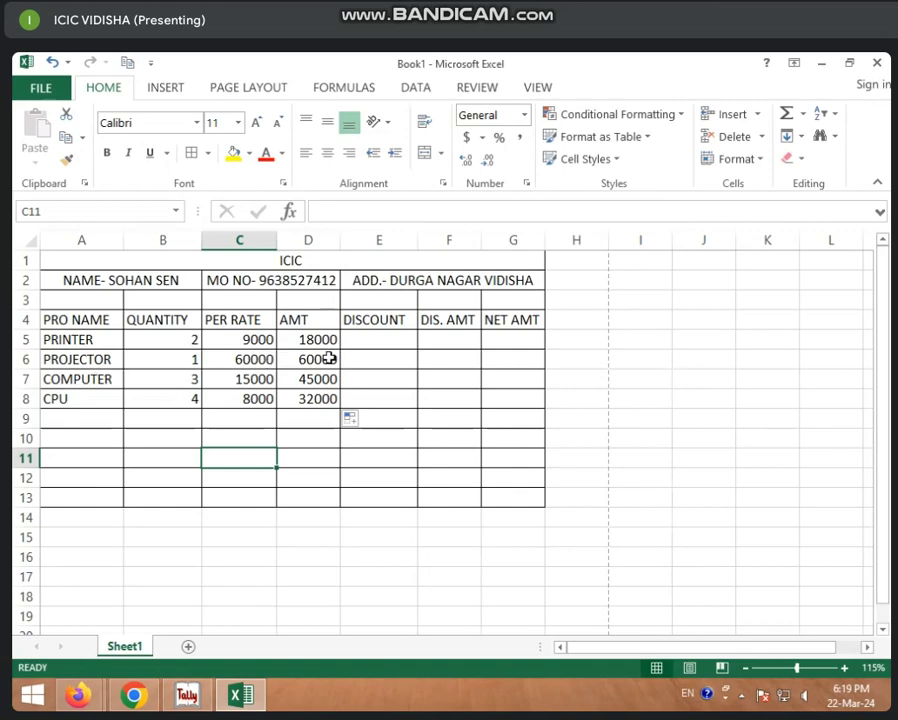
Step: Set PROJECTOR's quantity in B6 to 2, making its amount 120000
click(194, 361)
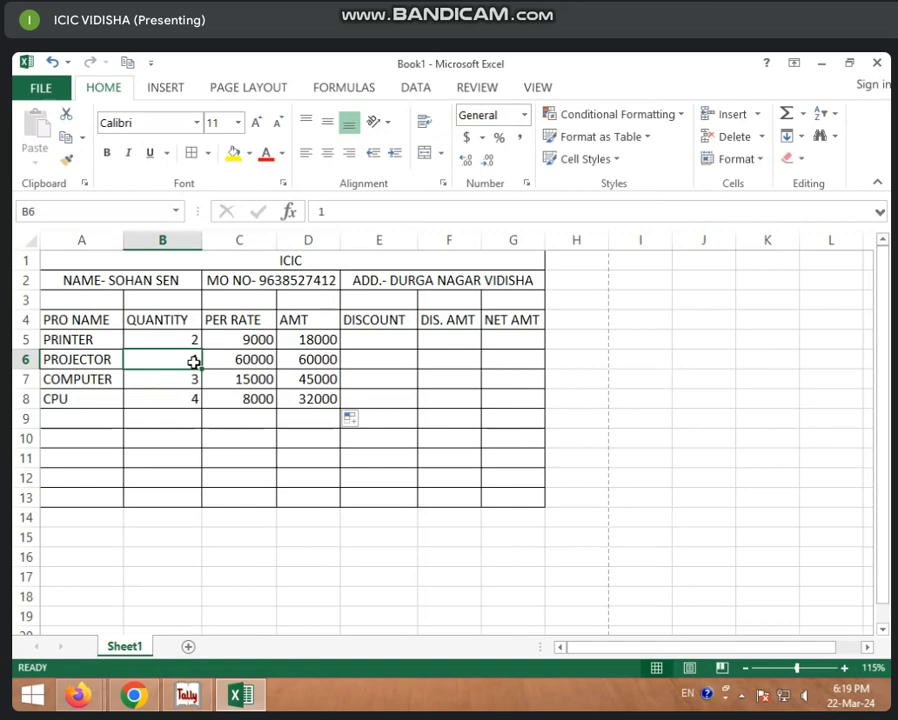
text(2)
click(226, 416)
click(305, 360)
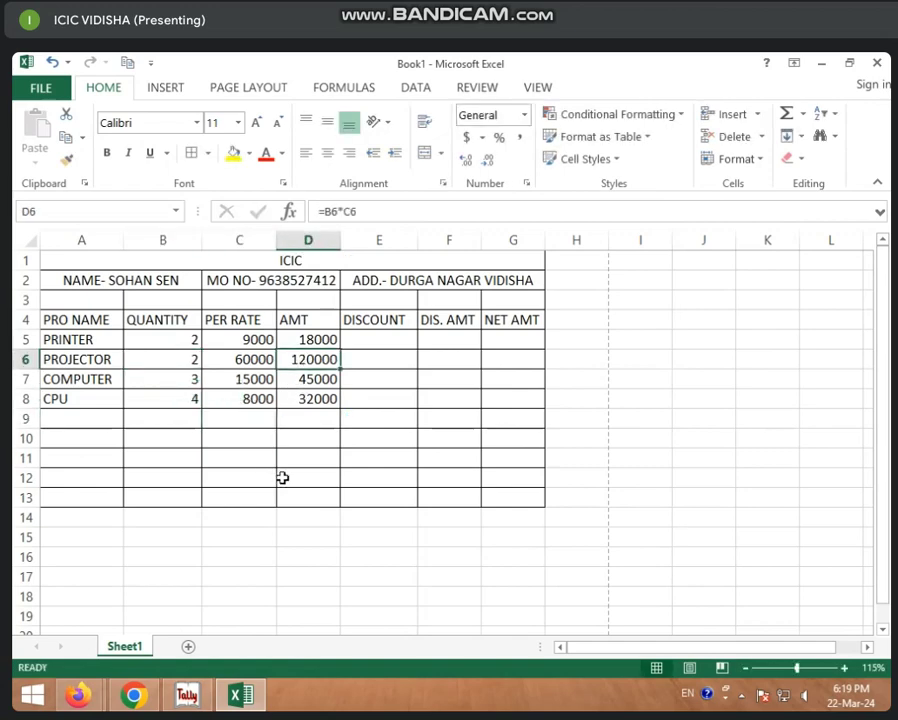
click(387, 344)
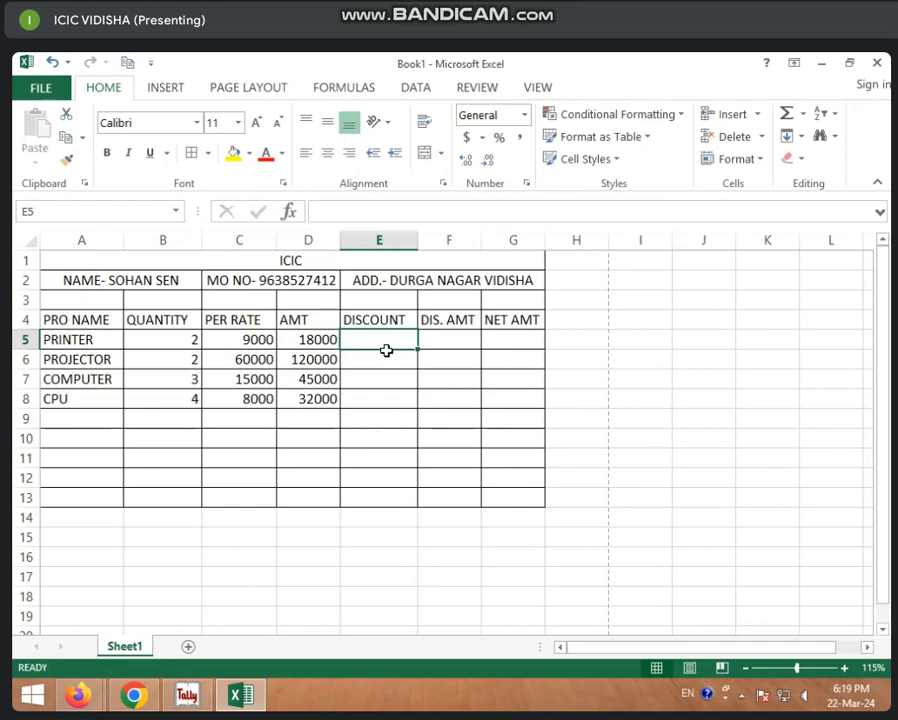
Step: Format E5:E8 as Percentage and enter discounts 4%, 5%, 3% and 2%
drag(374, 342, 377, 398)
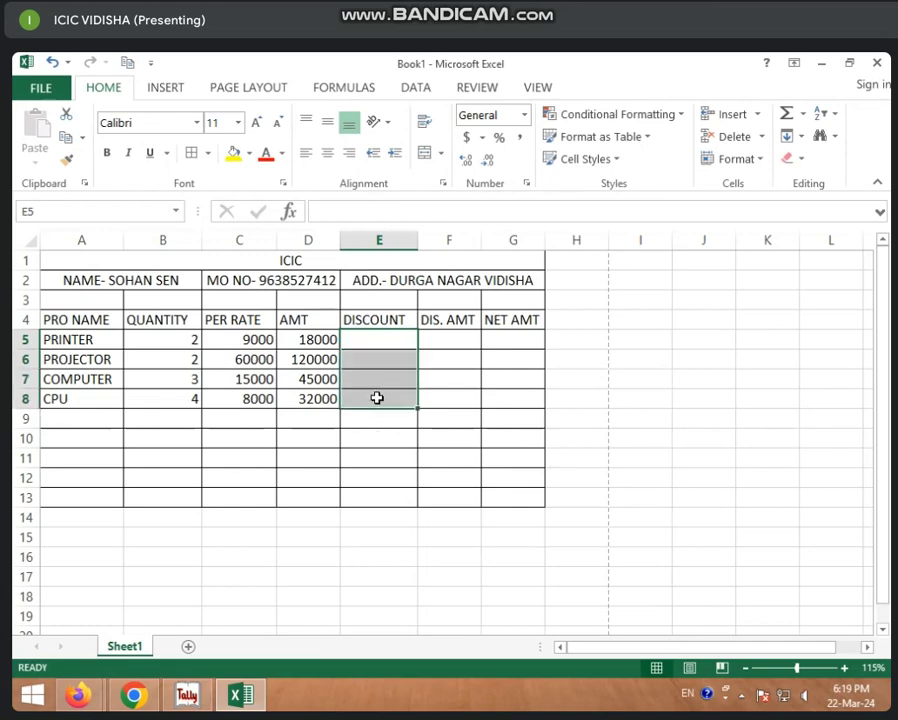
click(498, 140)
click(390, 340)
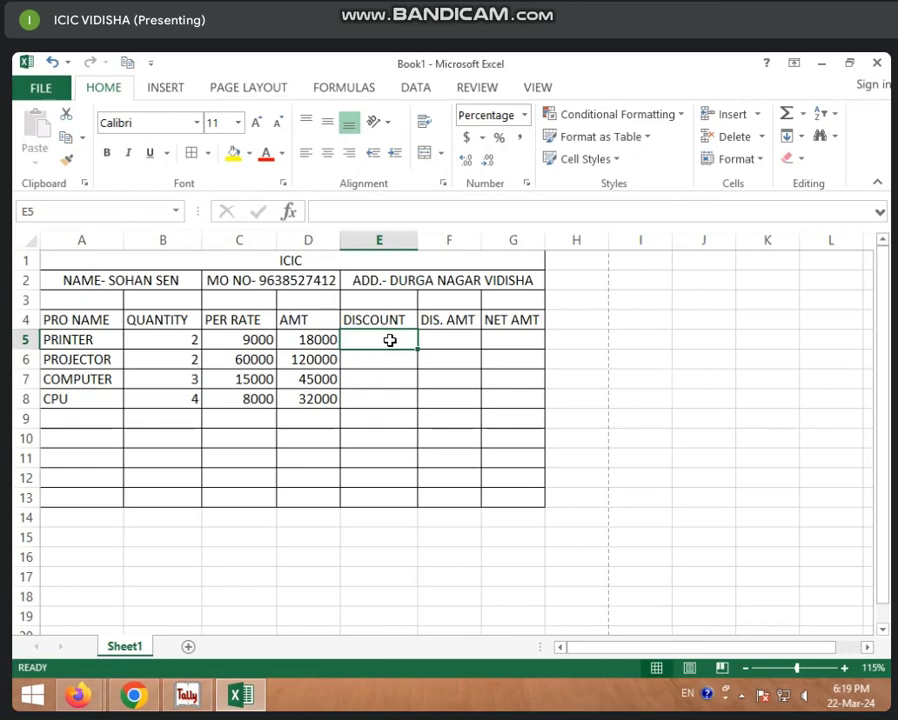
text(4)
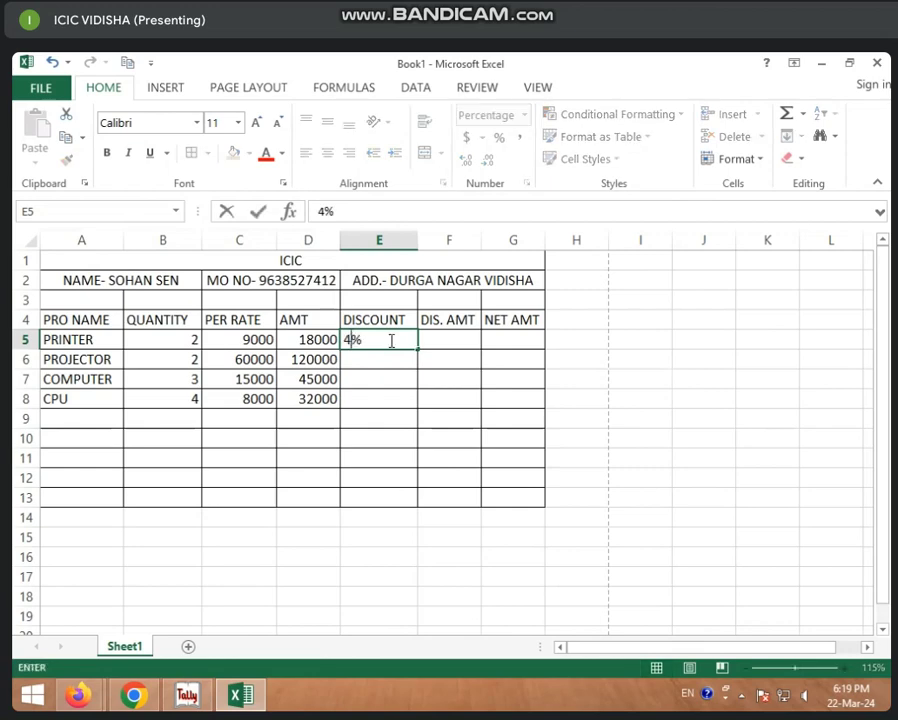
key(Return)
text(5)
key(Return)
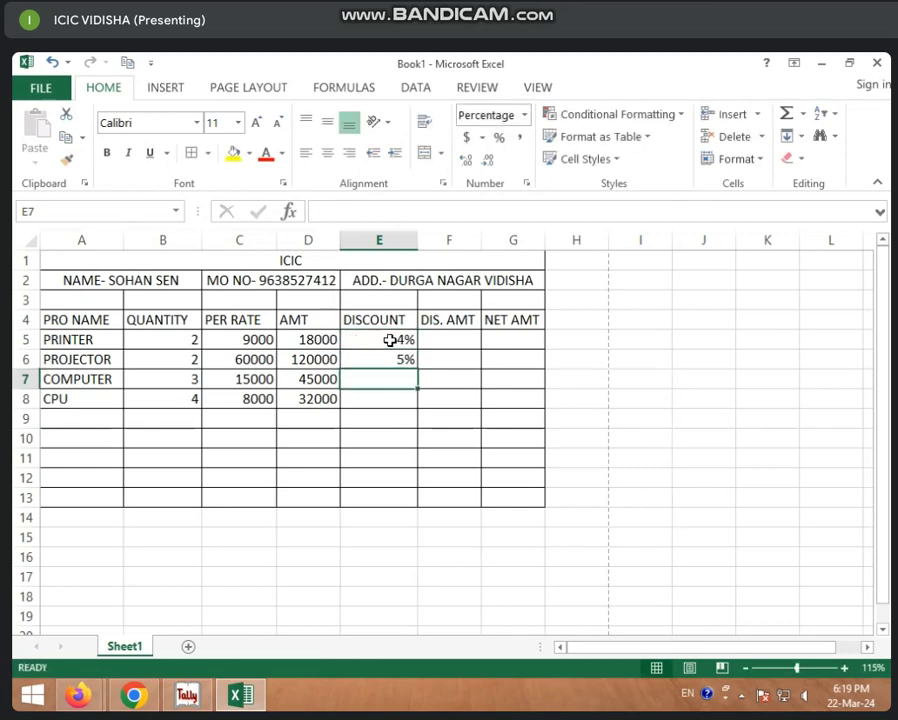
text(3)
key(Return)
text(2)
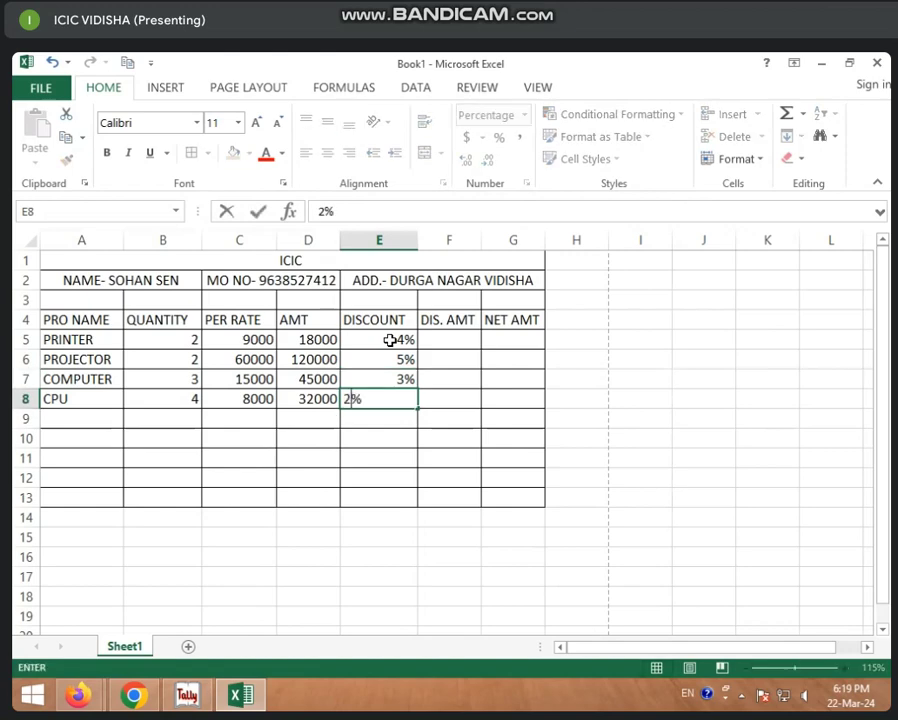
key(Return)
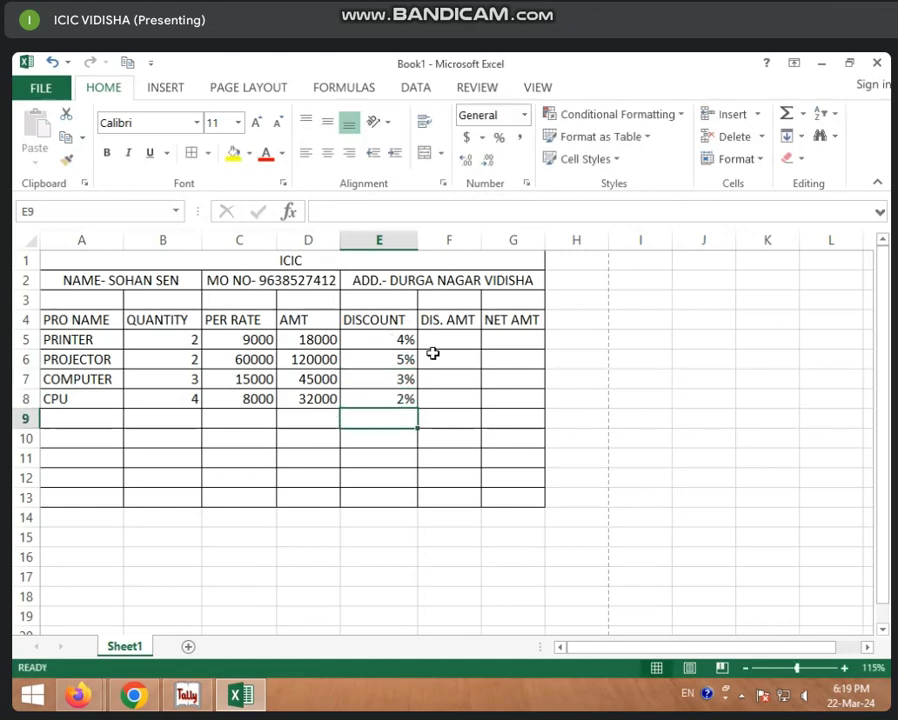
click(431, 343)
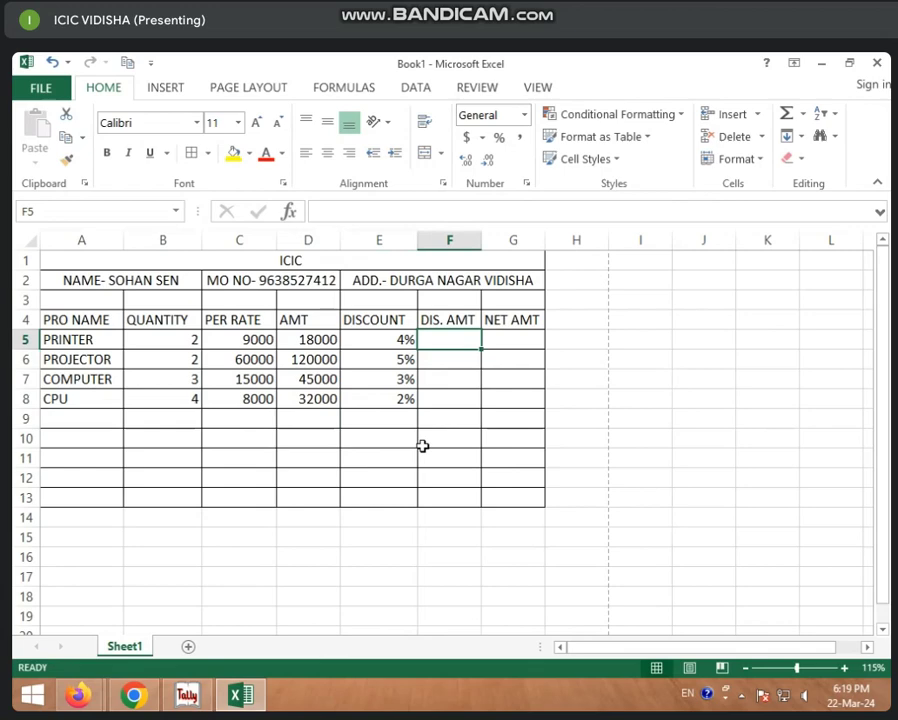
Step: Enter =D5*E5 in F5 and fill it down to F8
text(=)
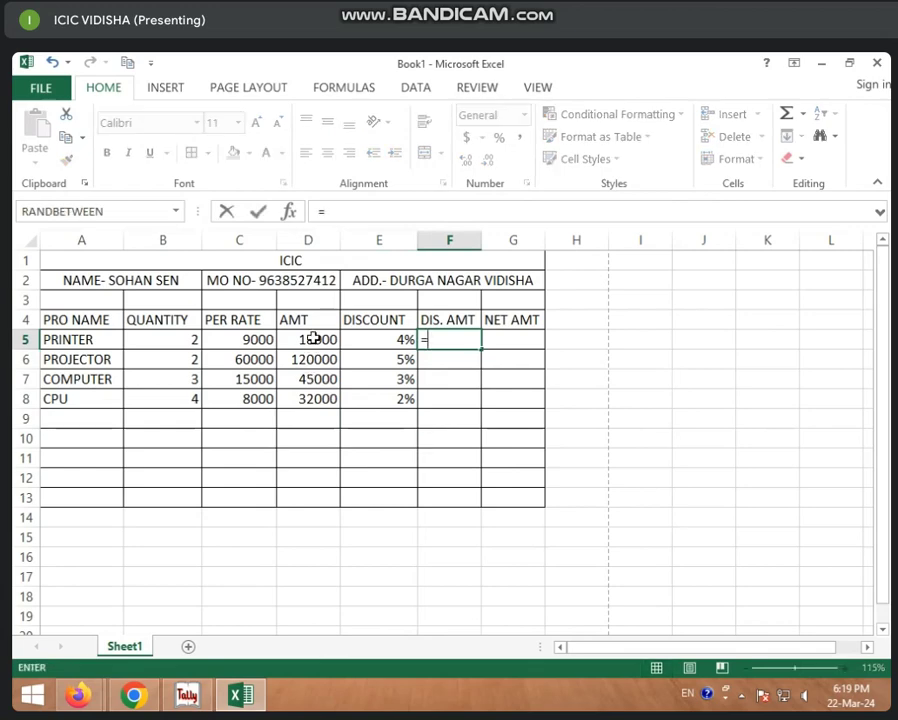
click(313, 339)
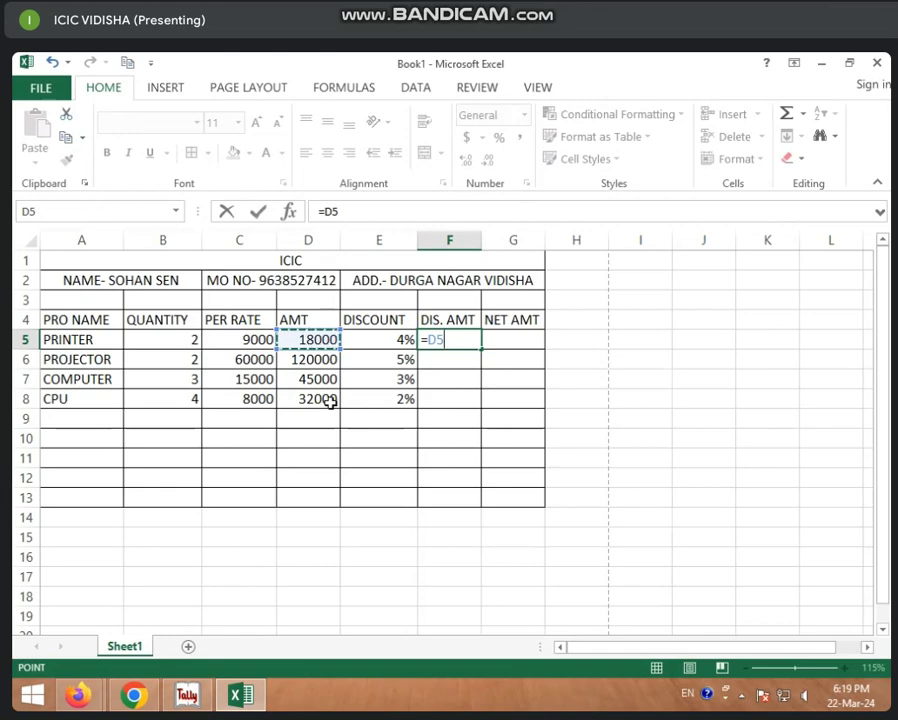
text(*)
click(394, 345)
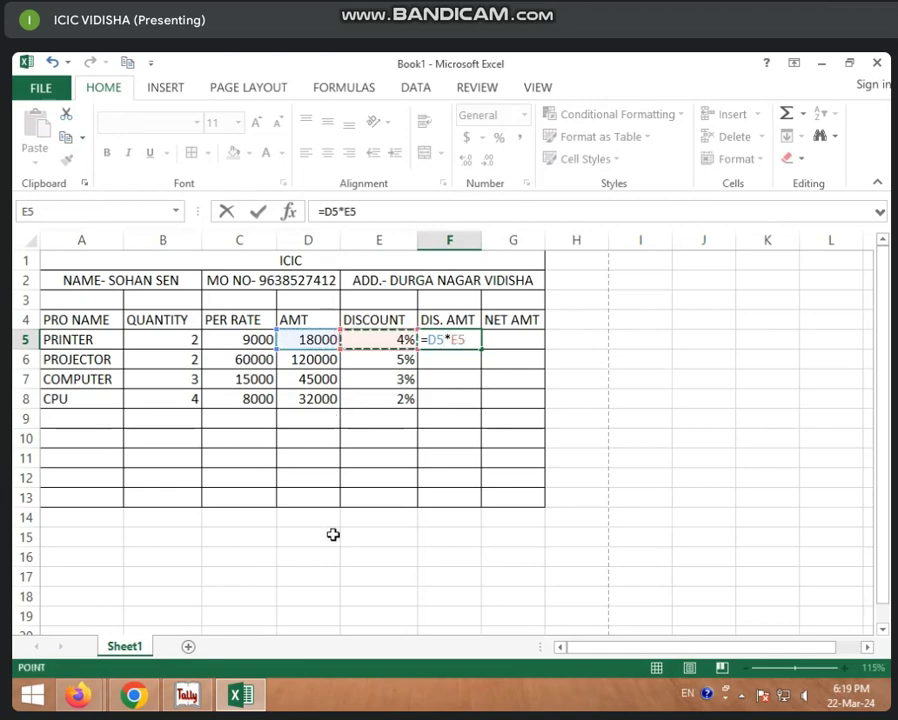
key(Return)
click(465, 340)
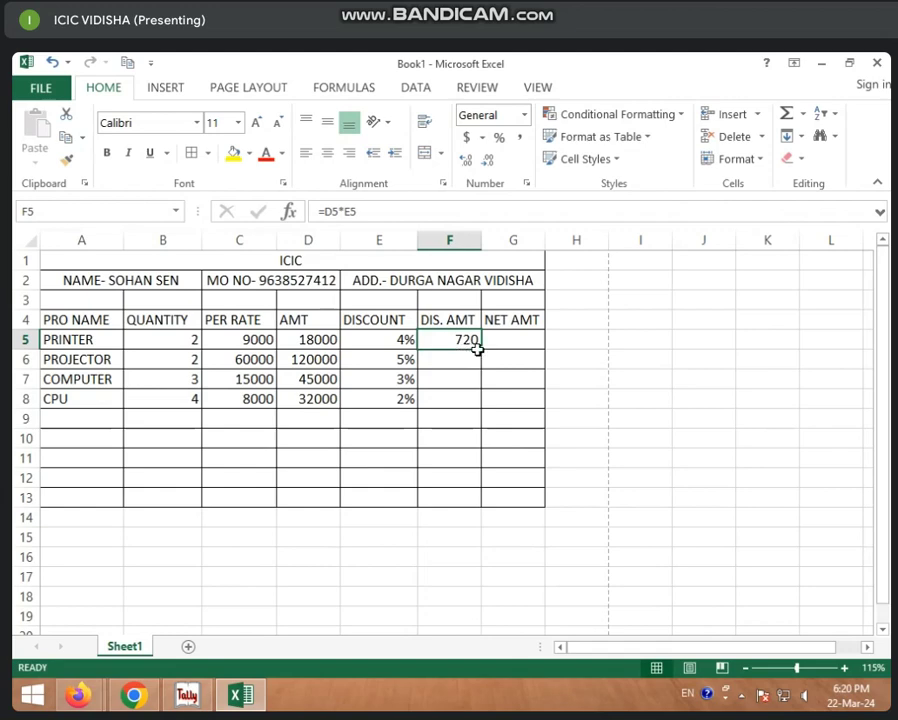
drag(481, 348, 482, 404)
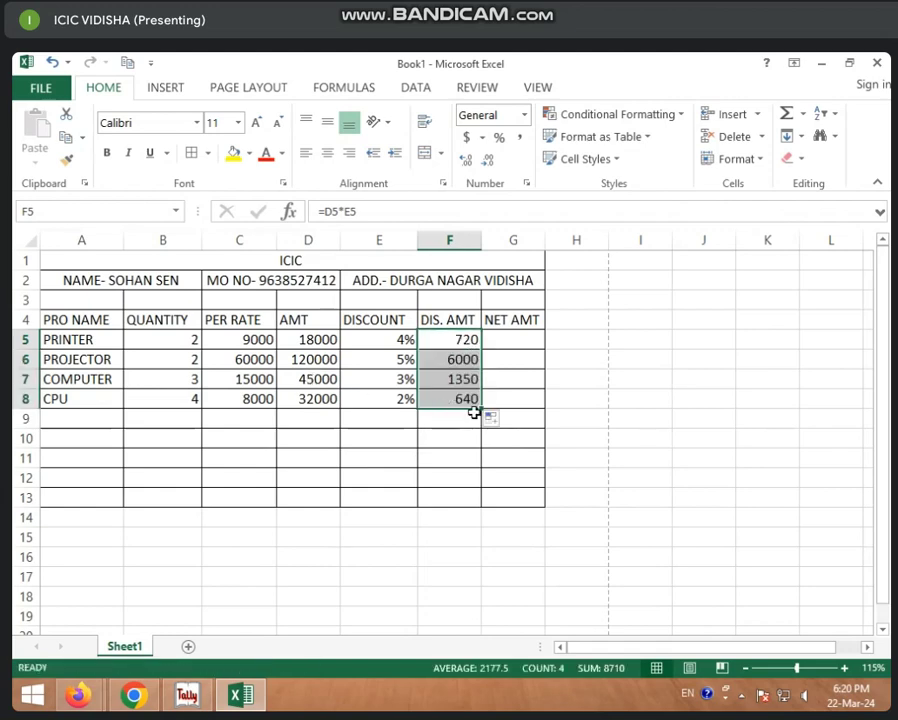
click(509, 342)
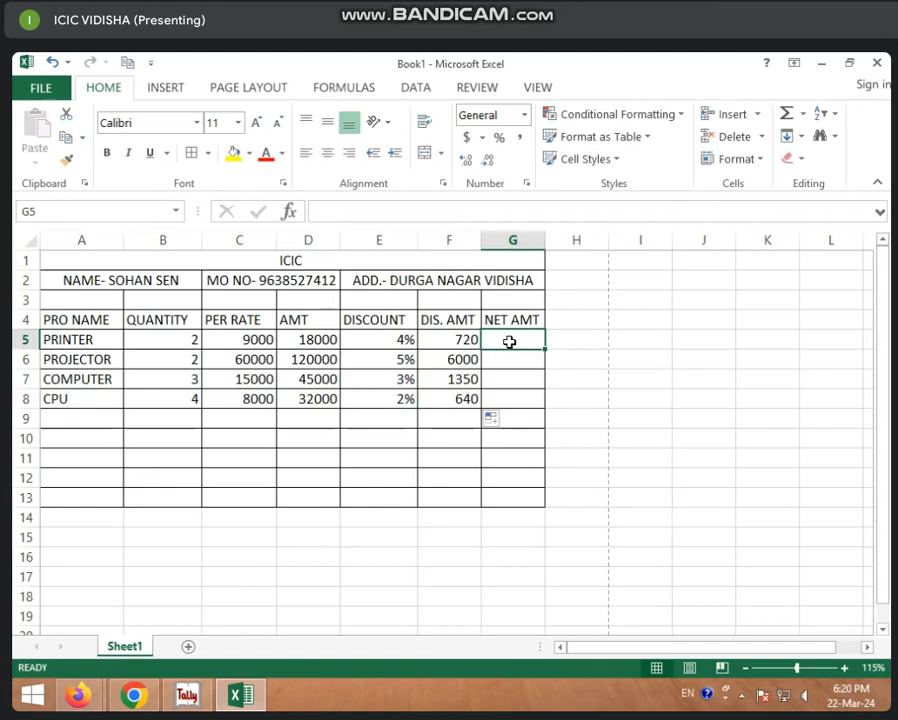
Step: Enter =D5-F5 in G5 and fill it down to G8
text(=)
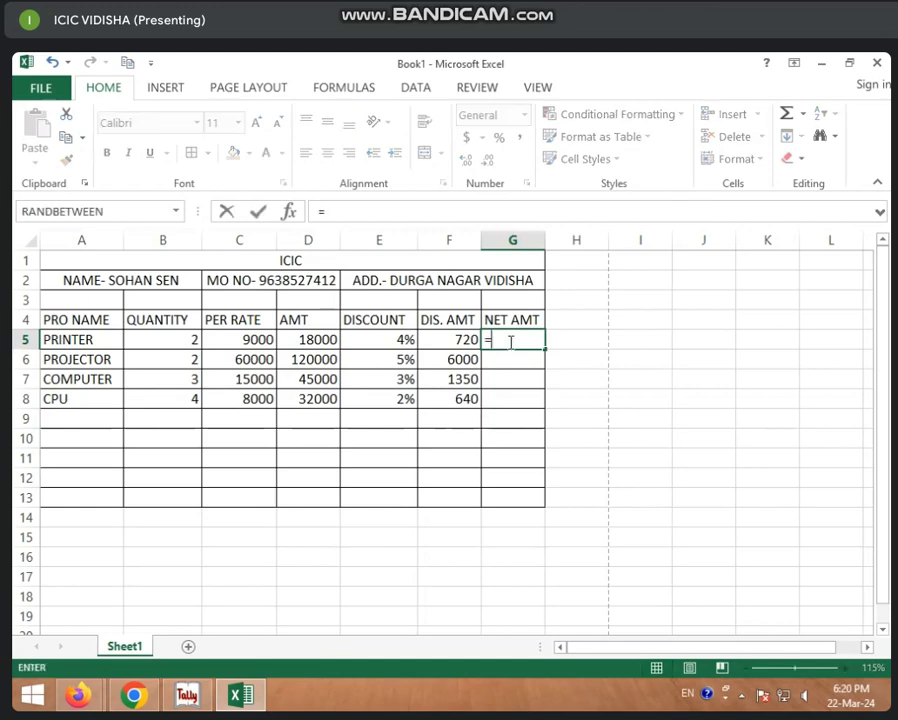
click(325, 340)
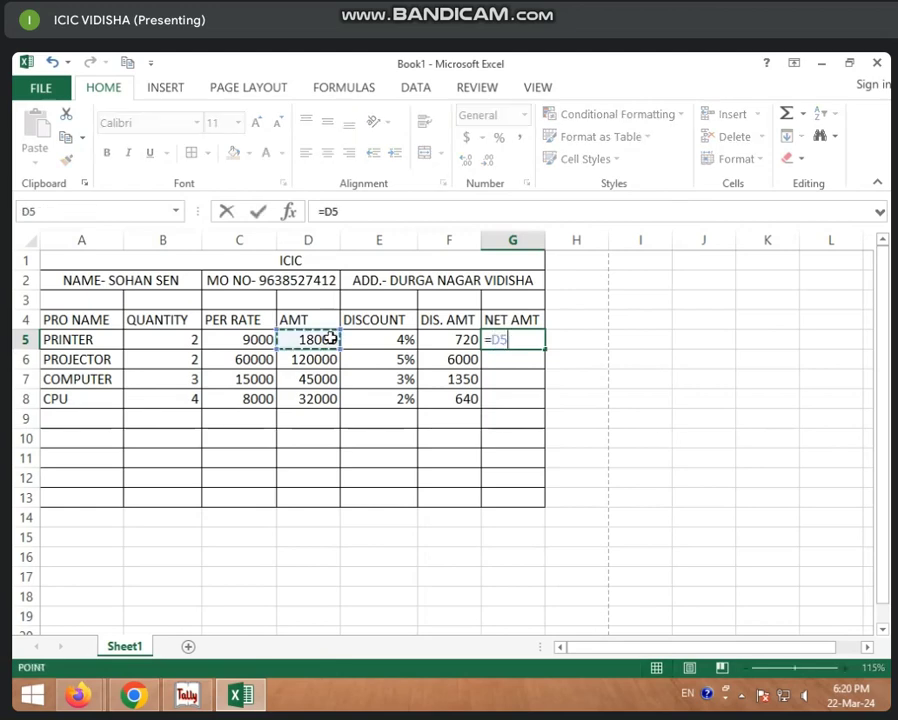
text(-)
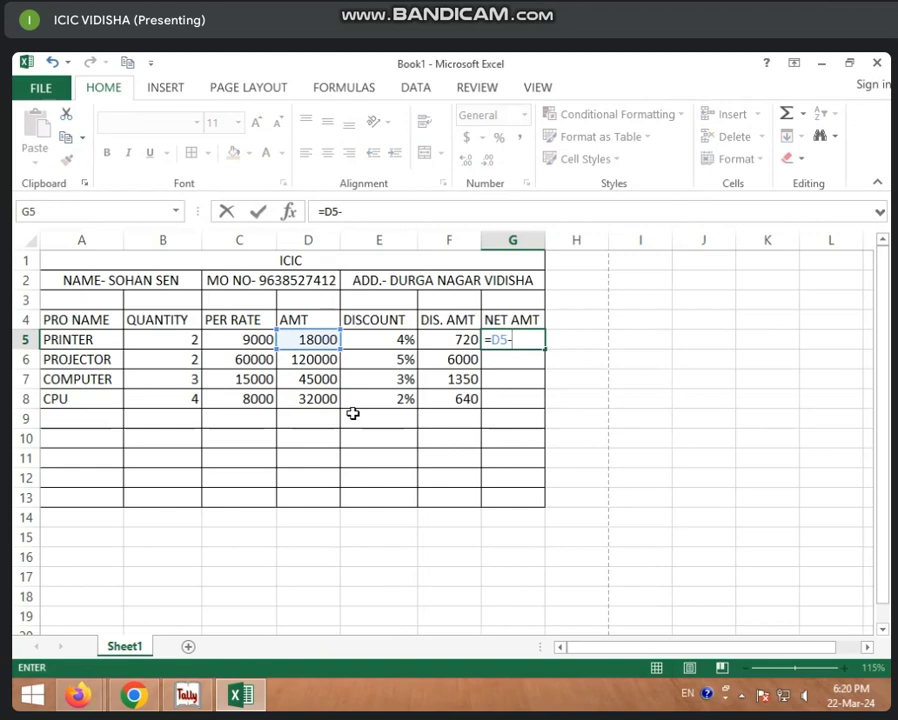
click(450, 341)
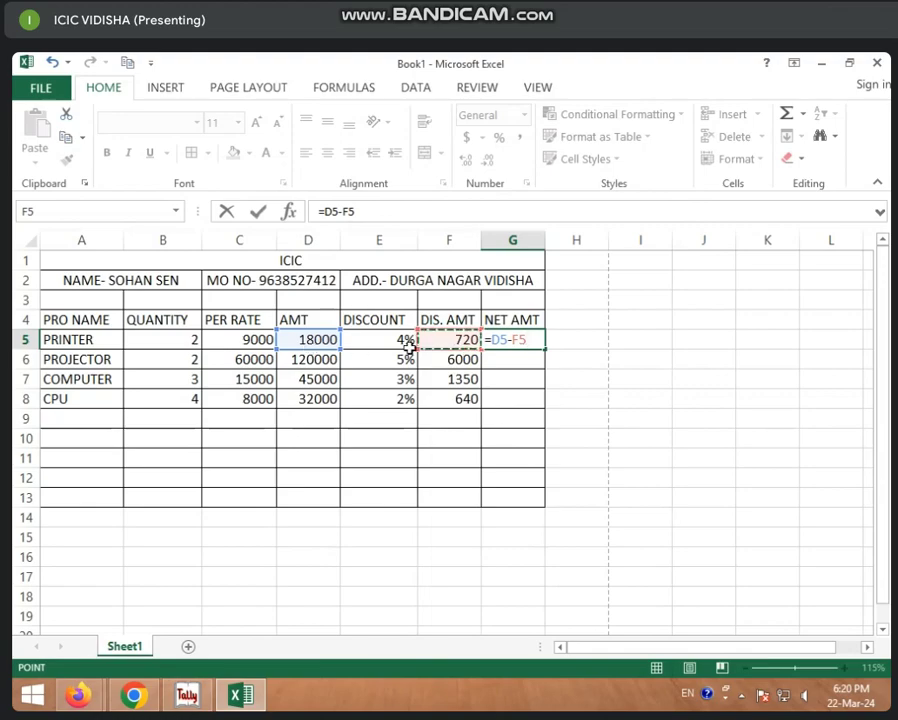
key(Return)
click(530, 341)
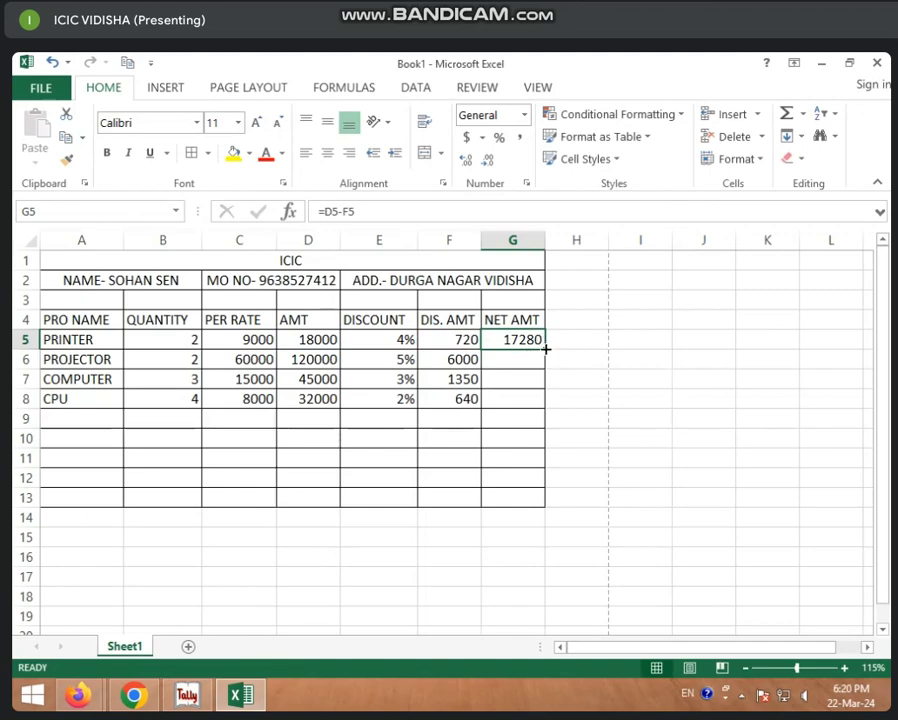
drag(545, 348, 542, 402)
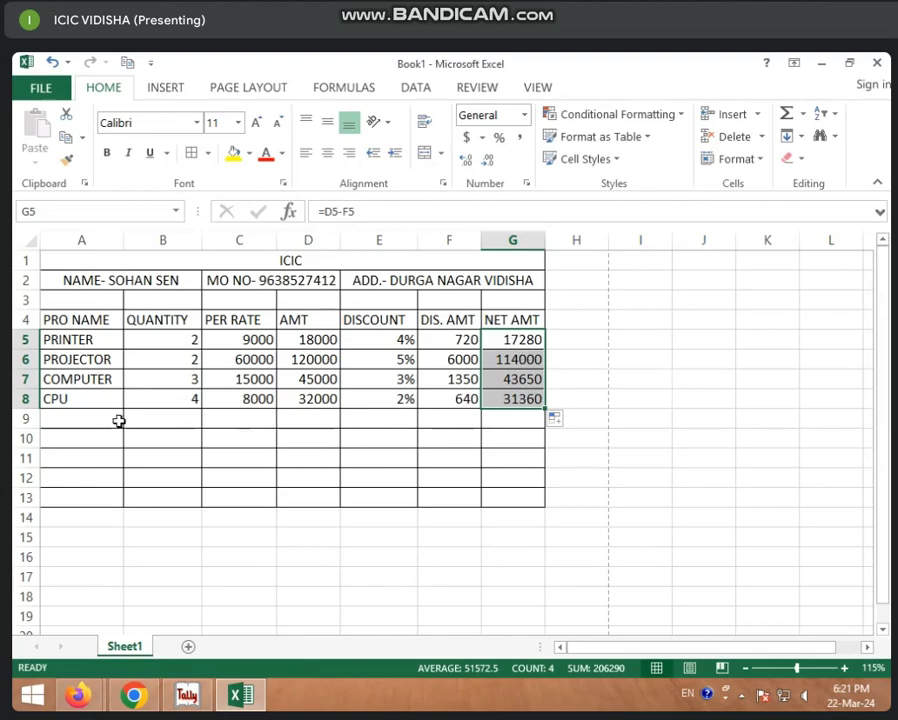
drag(84, 436, 427, 436)
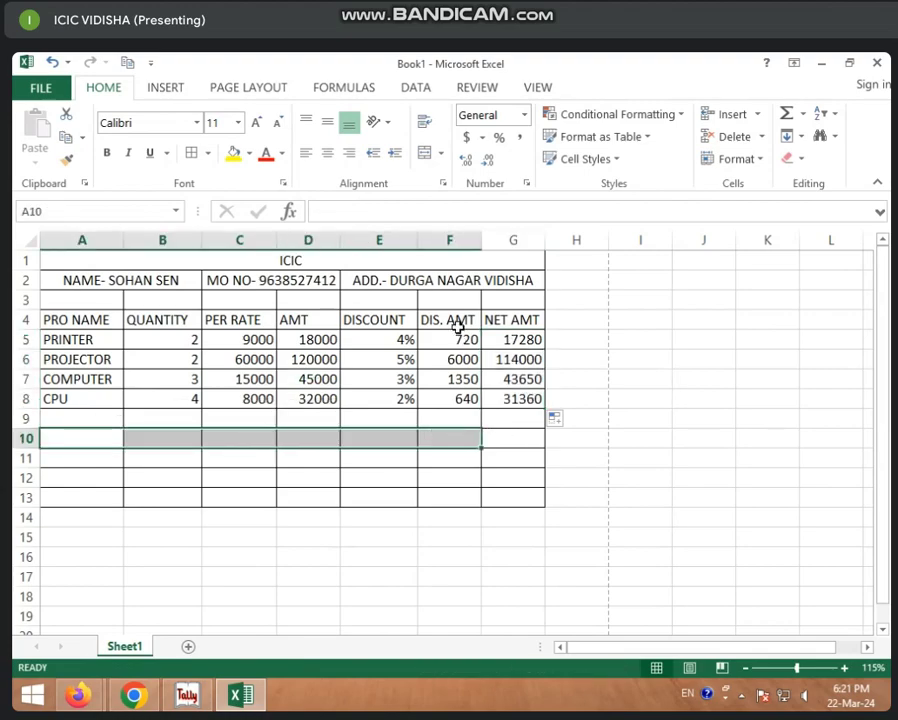
Step: Merge A10:F10 with the label TOTAL AMT and AutoSum G5:G10 into G10, giving 206290
click(425, 153)
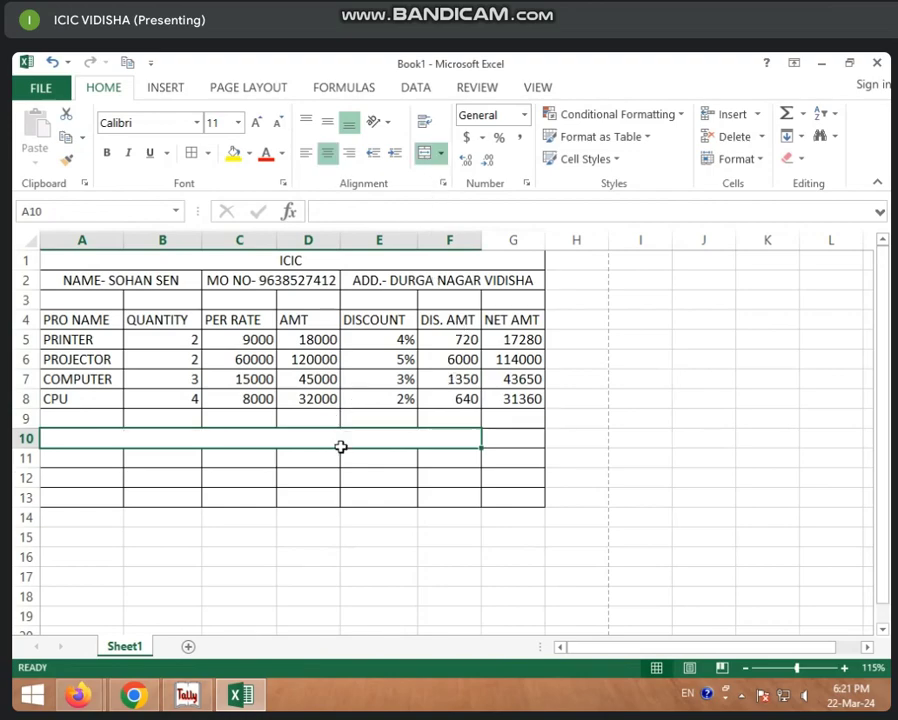
text(TO)
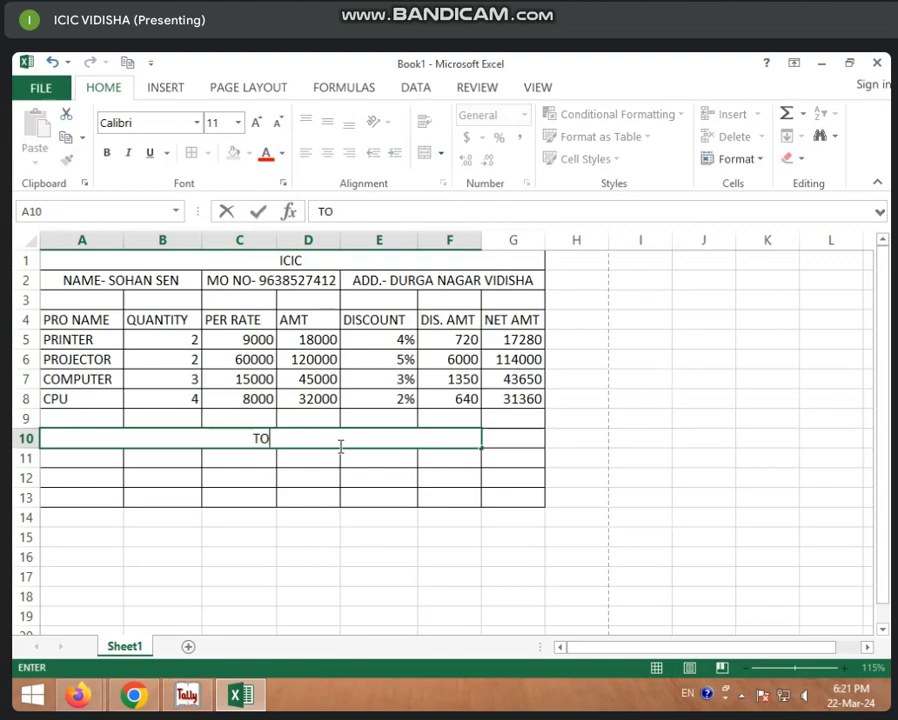
text(TAL AM)
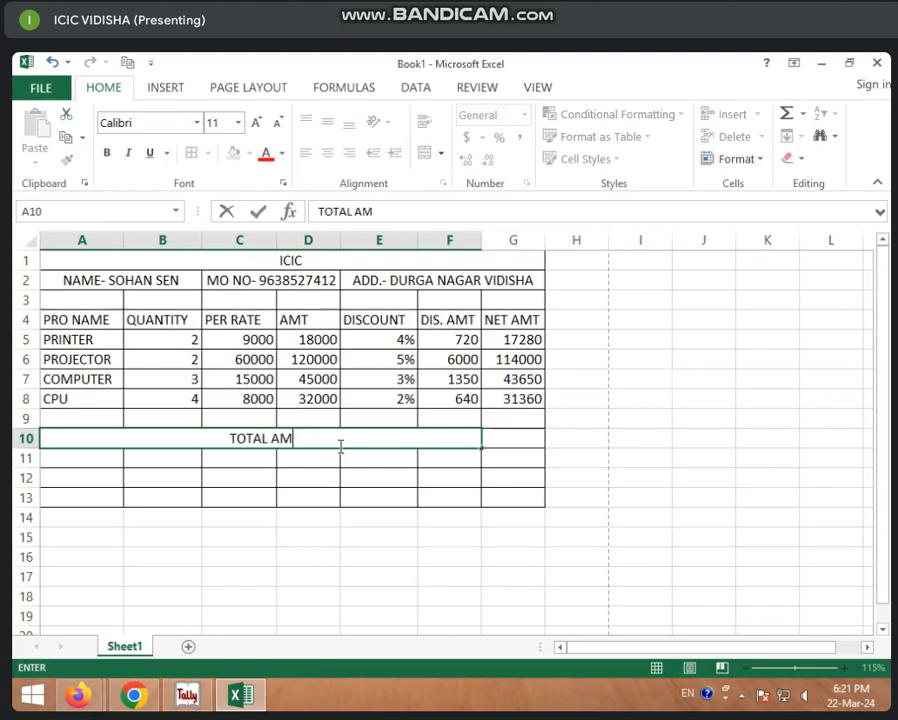
text(T)
click(519, 437)
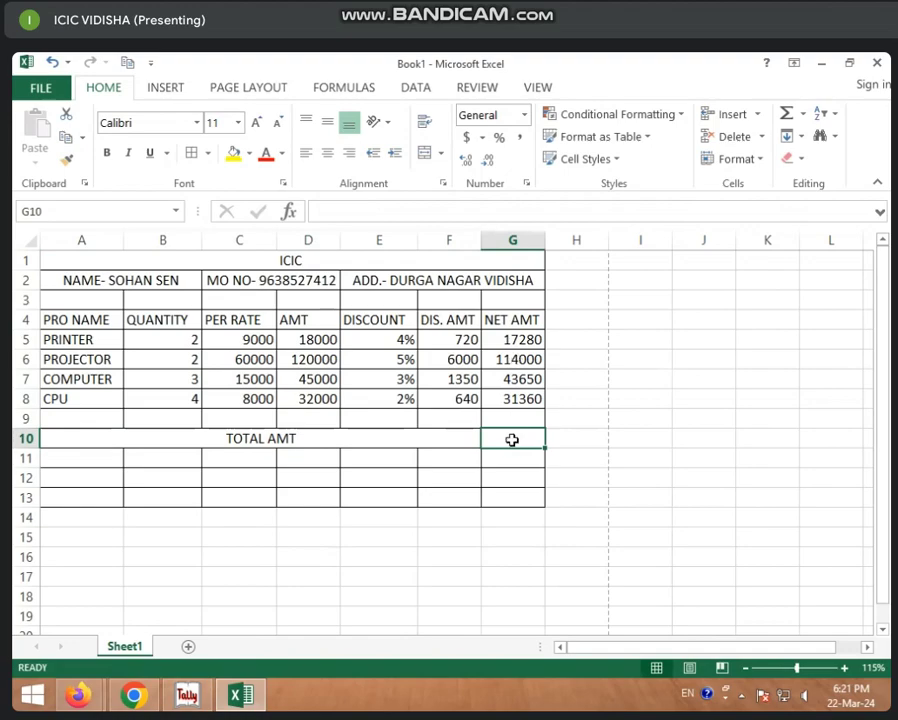
drag(509, 341, 515, 431)
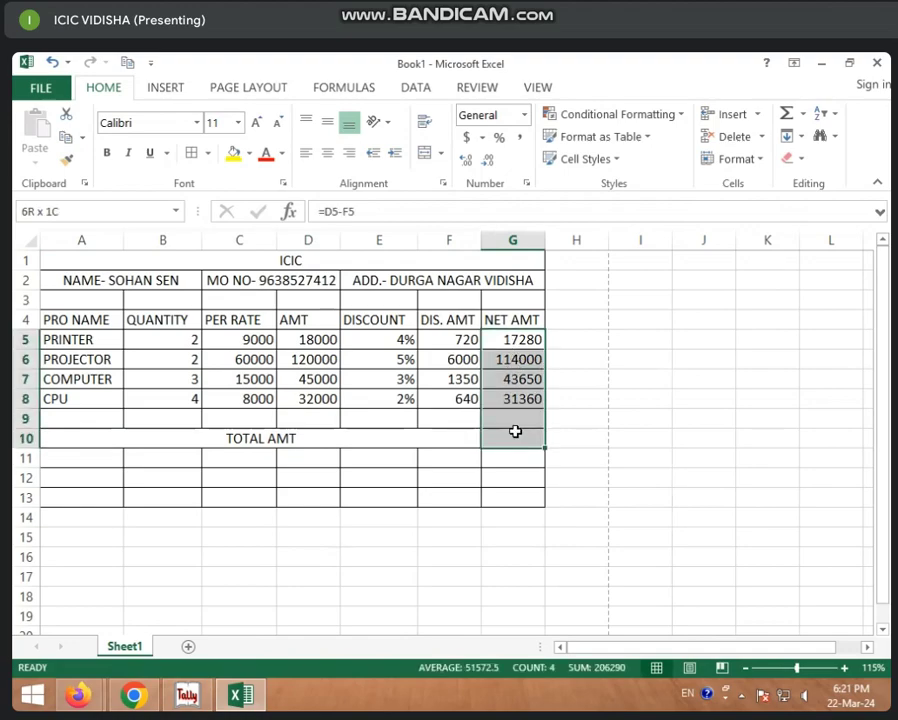
click(787, 118)
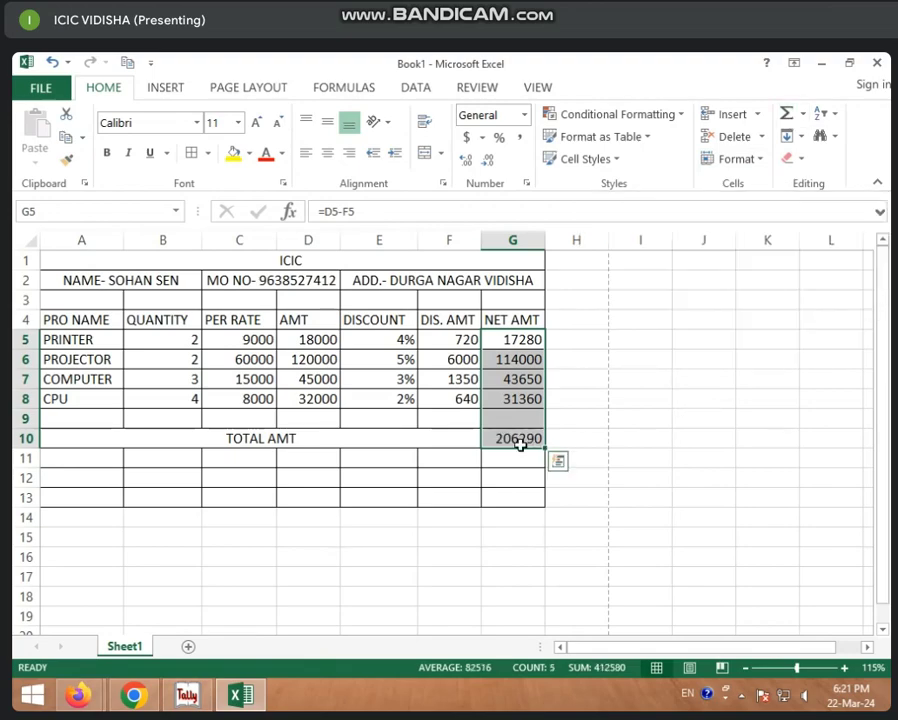
click(458, 470)
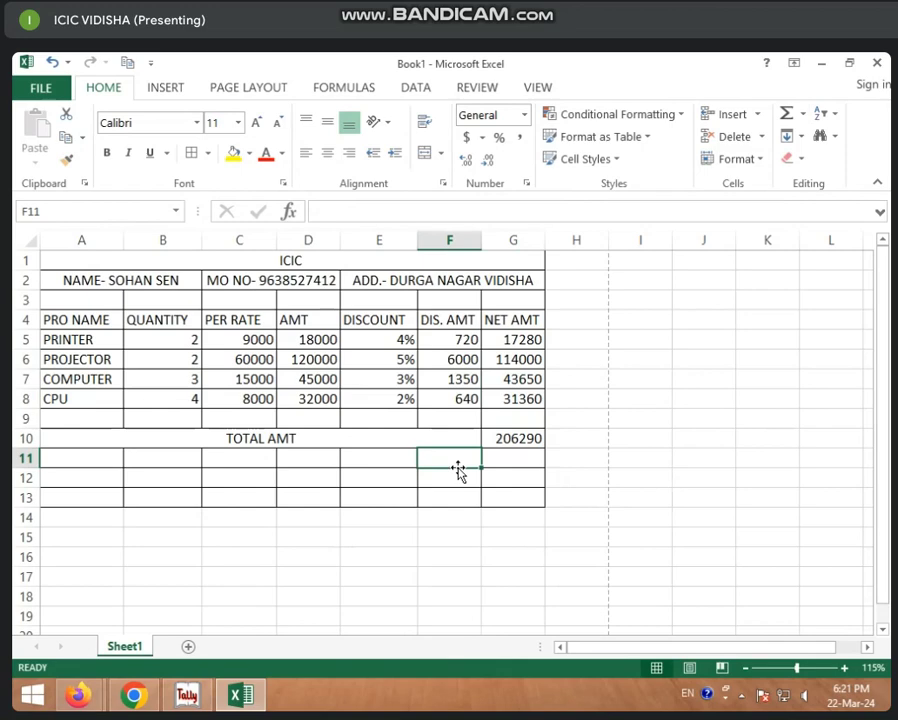
Step: Enter the GST label in A12 and the 9% rate in B12
click(107, 472)
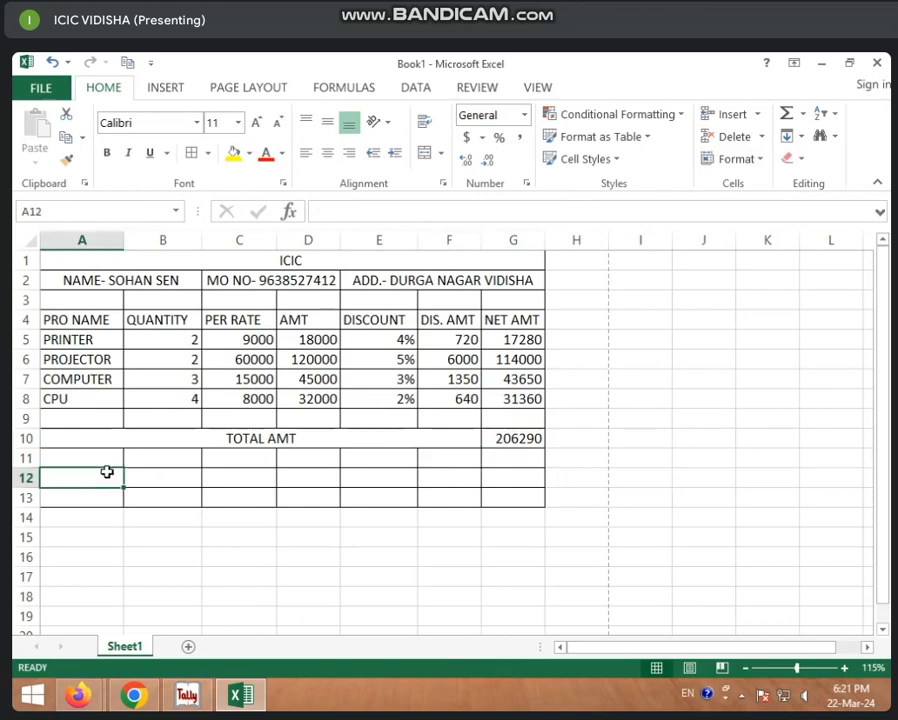
text(GST)
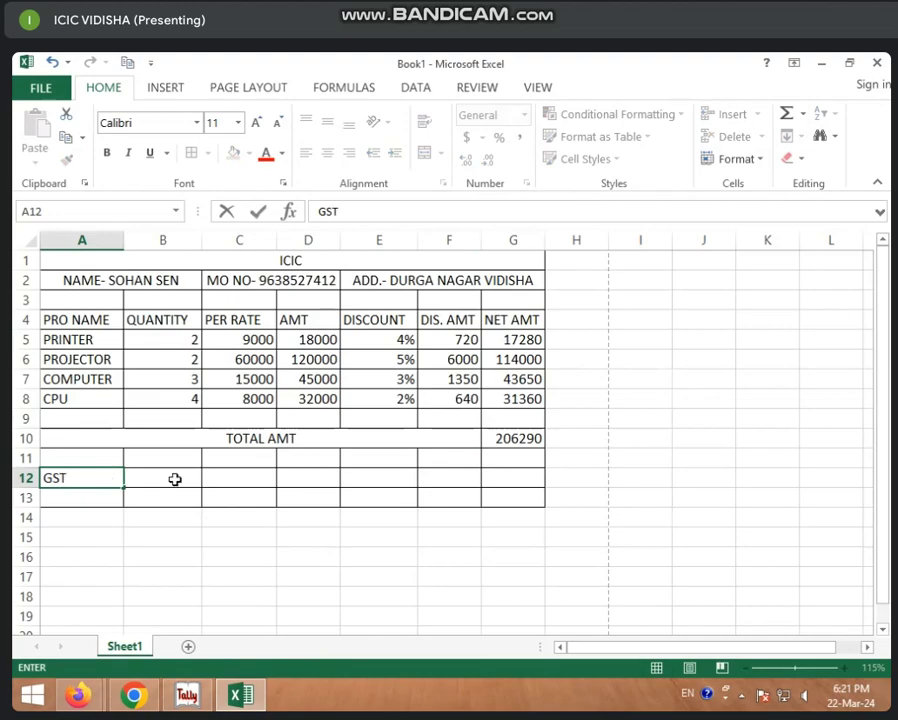
click(174, 479)
text(9)
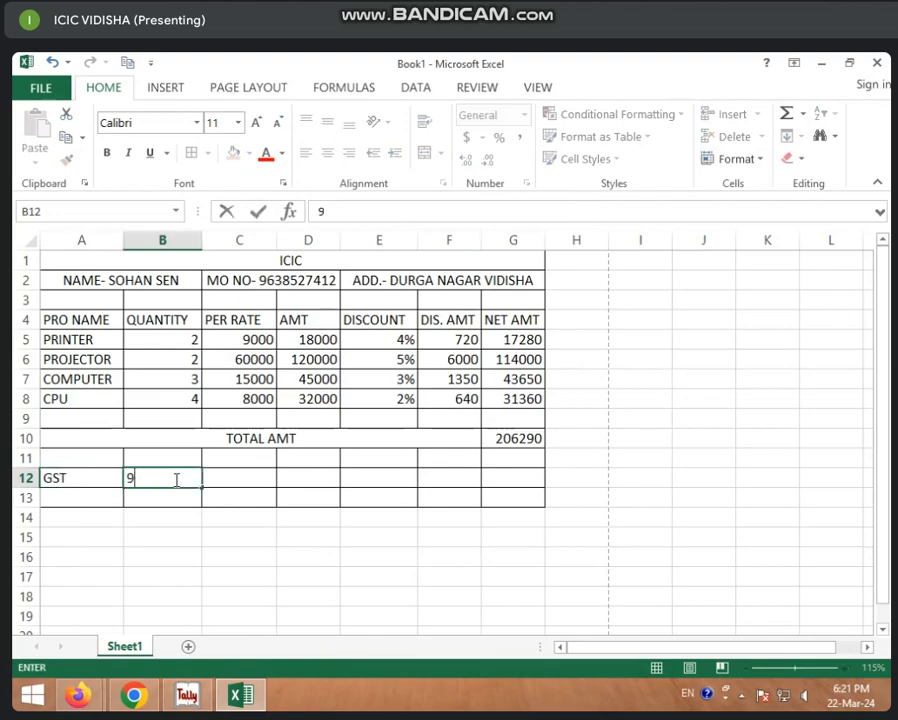
text(%)
click(331, 500)
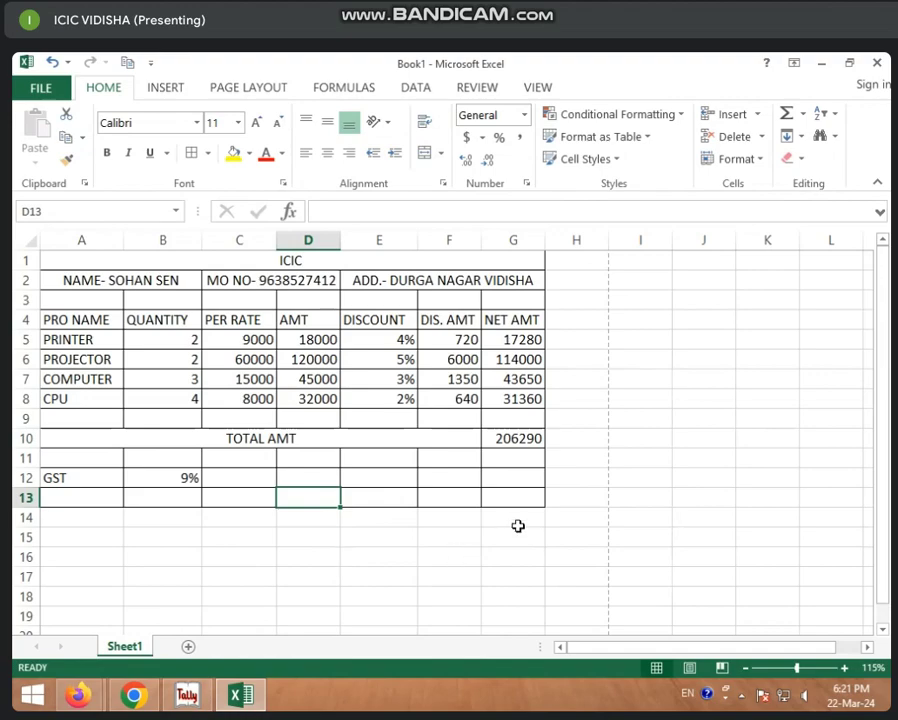
Step: Enter =G10*B12 in G12 to compute a GST amount of 18566.1
click(512, 476)
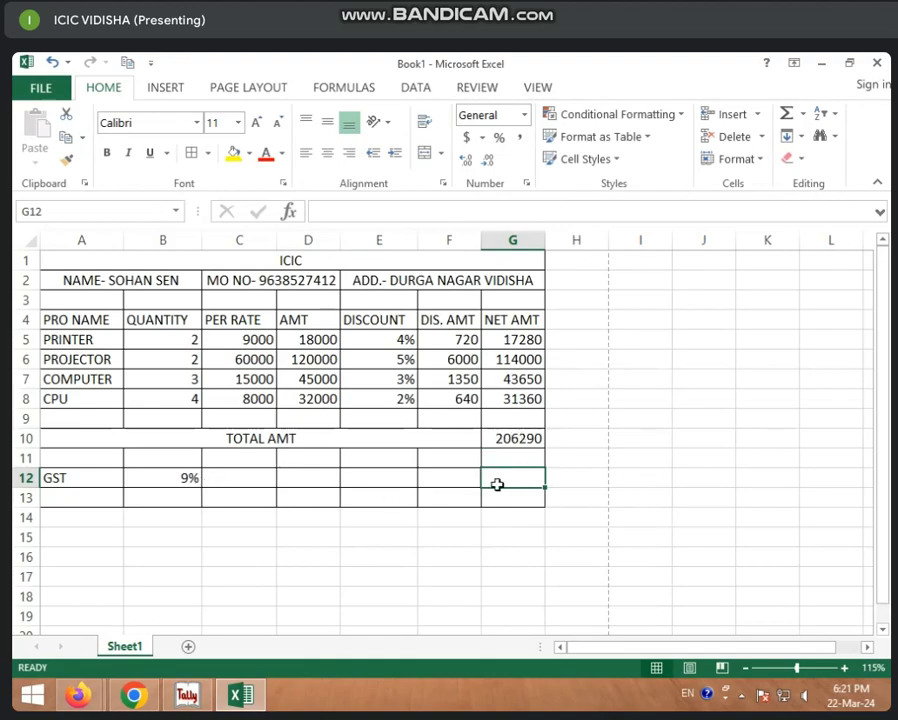
text(=)
click(508, 440)
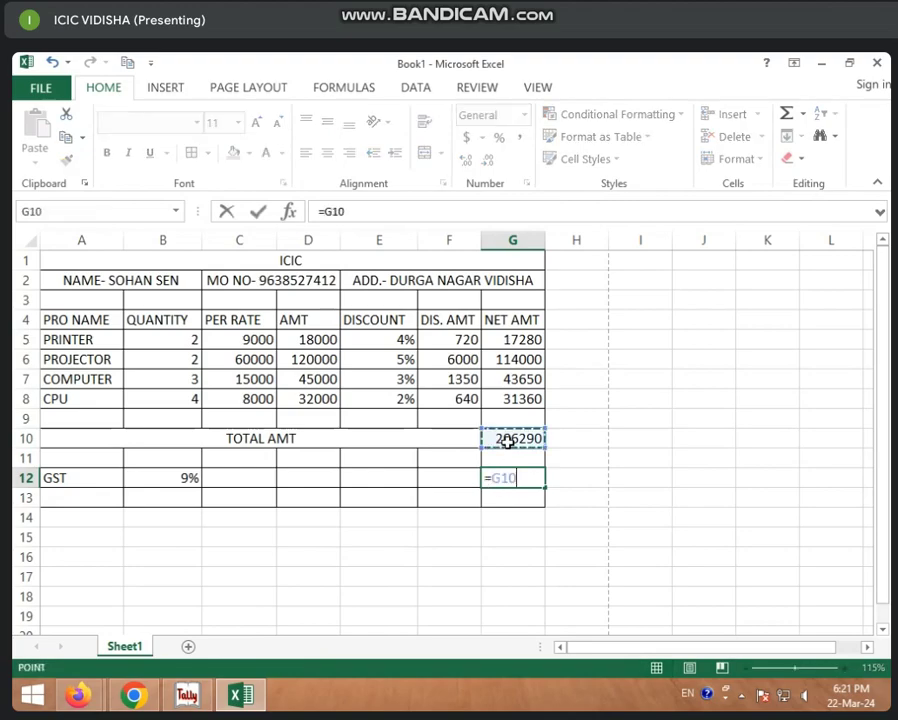
text(*)
click(163, 478)
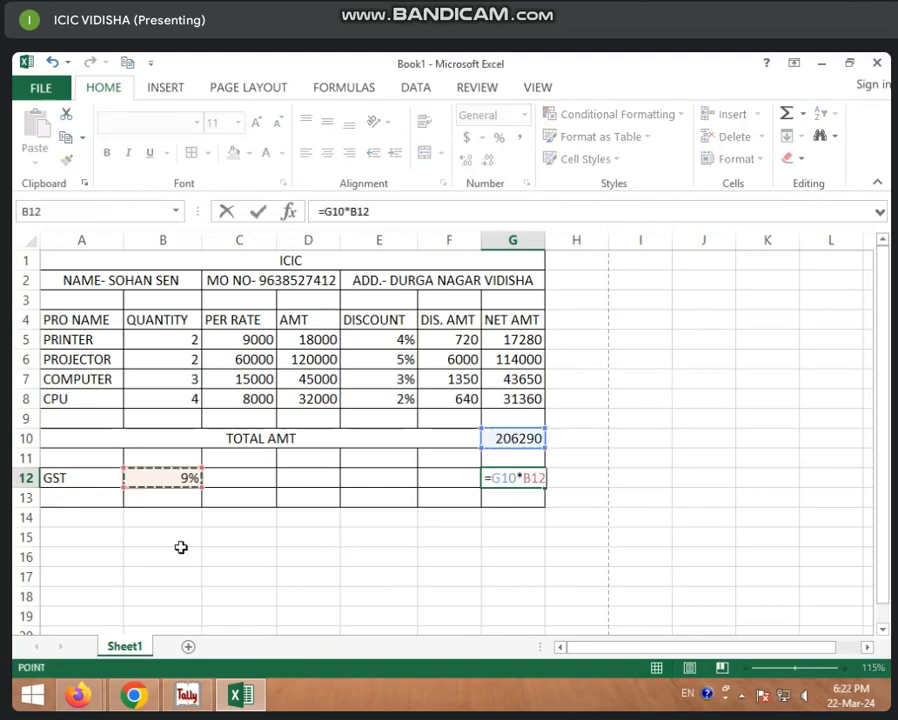
key(Return)
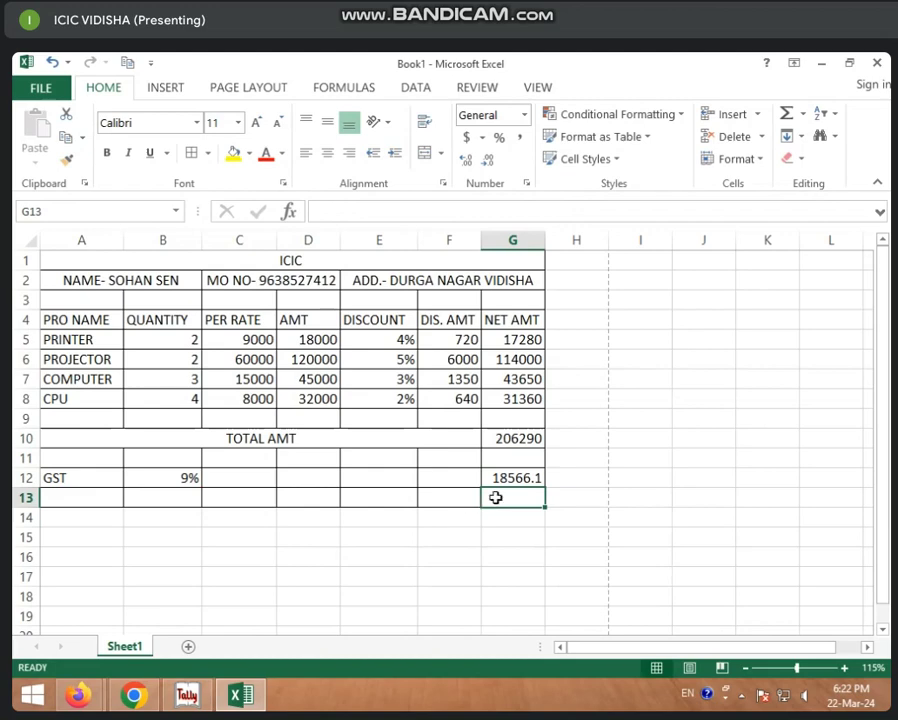
key(Up)
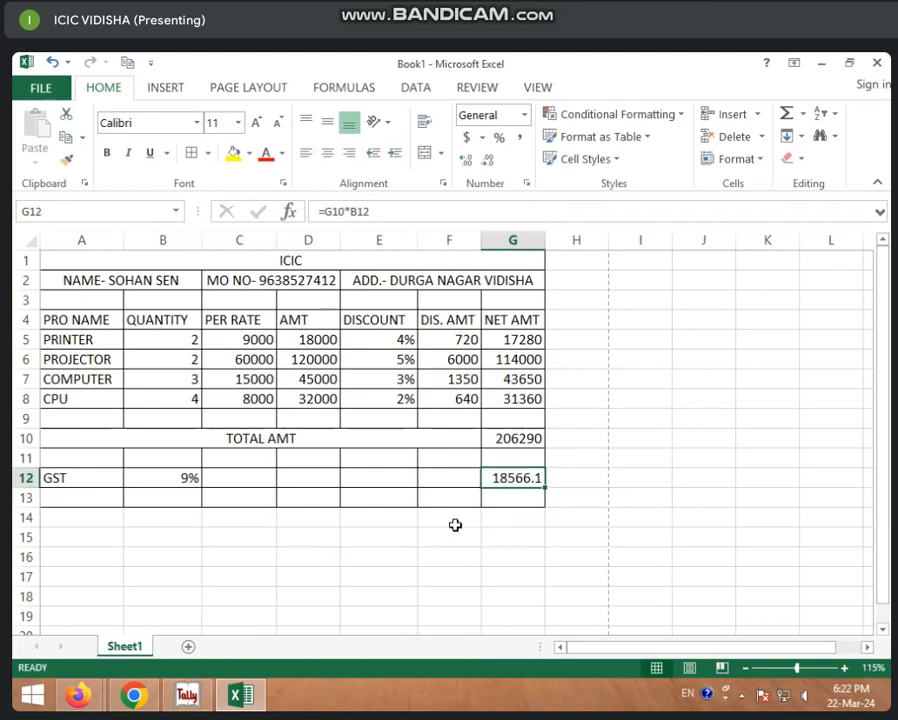
click(510, 437)
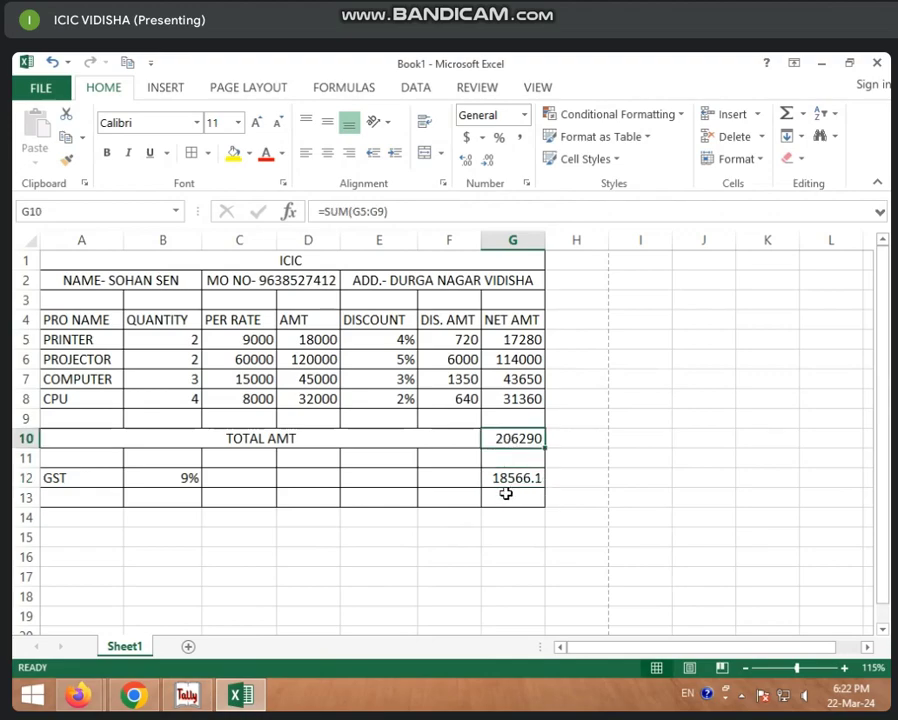
Step: Insert a blank row at row 13
click(24, 497)
right_click(24, 497)
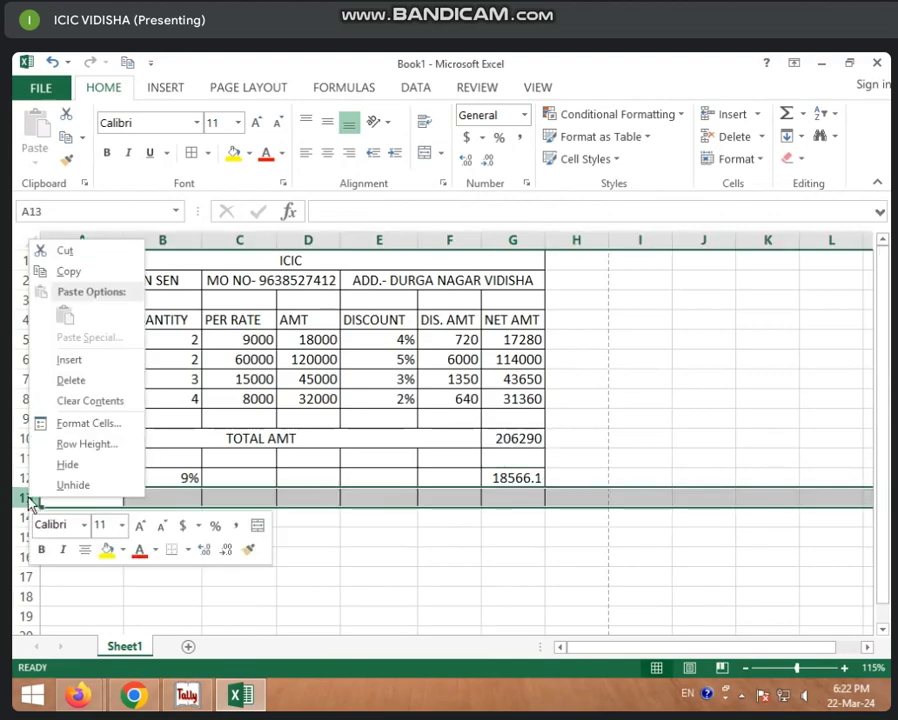
click(84, 366)
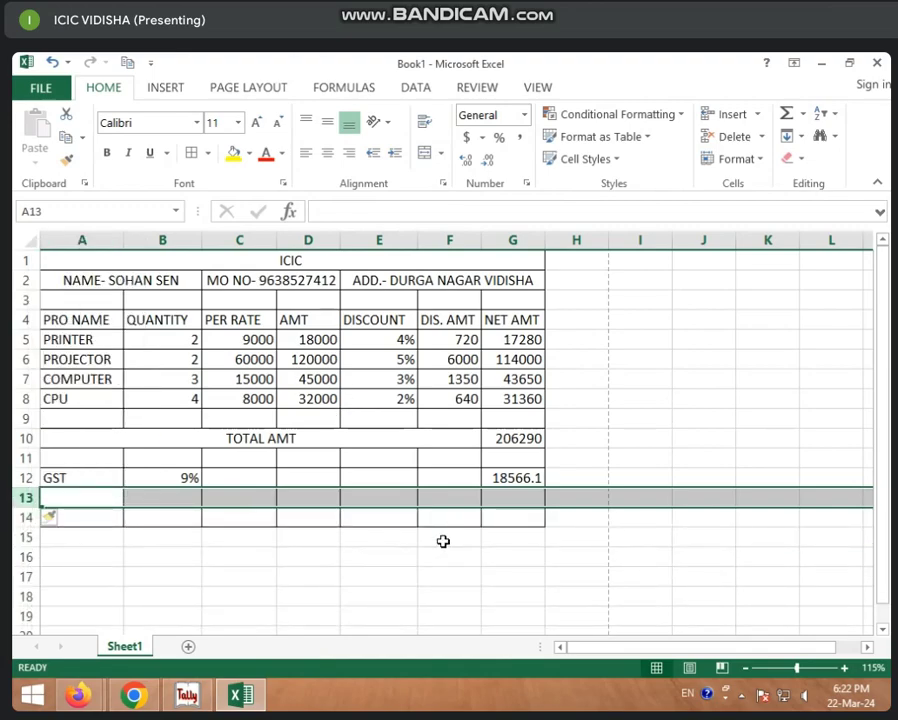
Step: Merge A14:F14 and label it TOTAL AMT WITH GST
click(218, 518)
drag(80, 517, 418, 515)
click(425, 155)
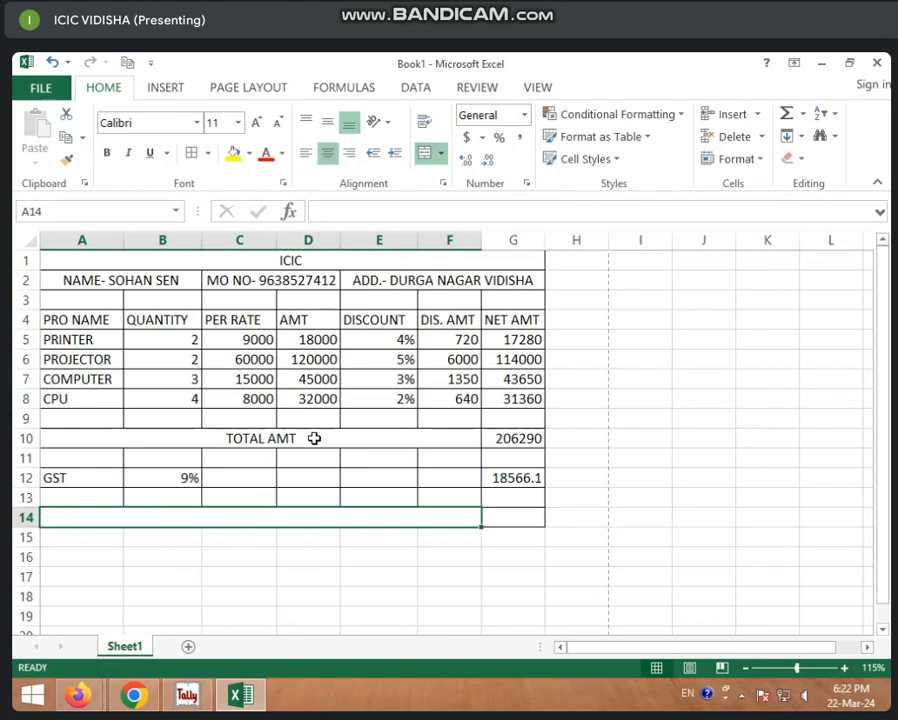
text(TOTAL)
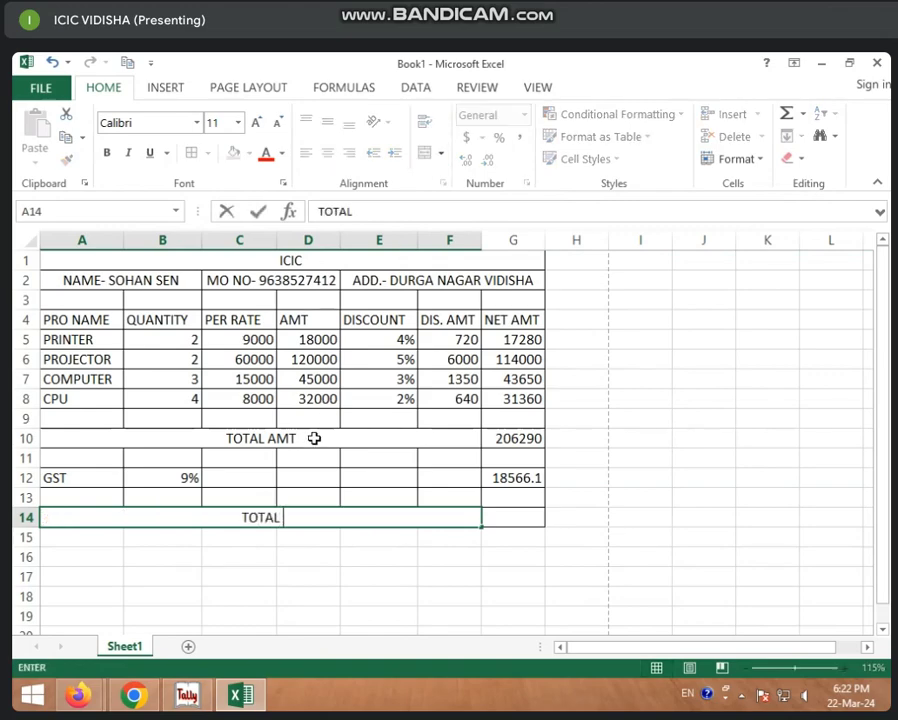
text( AMT )
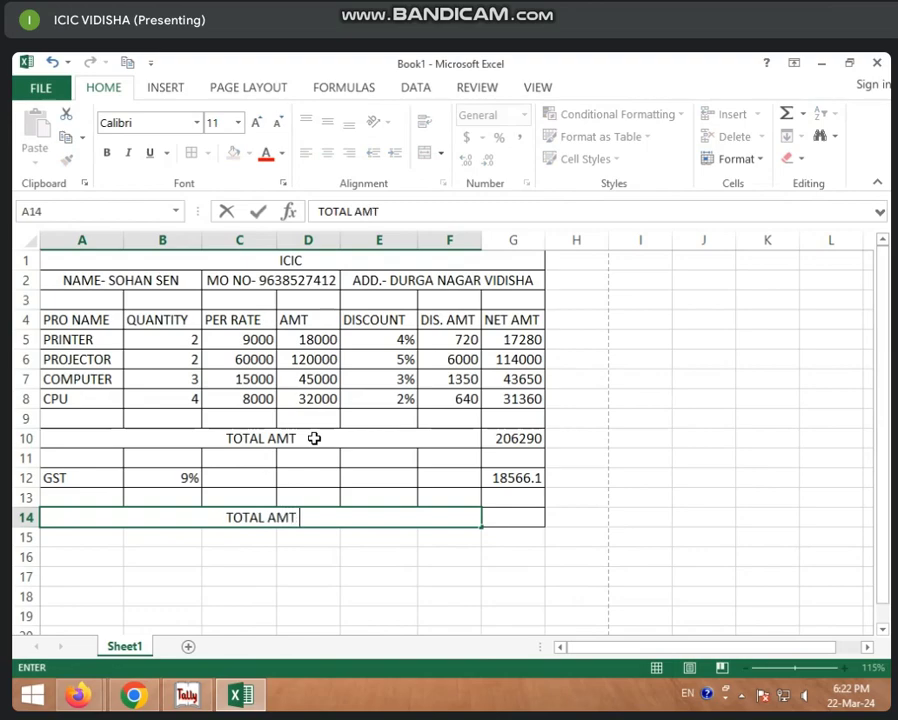
text(WITH G)
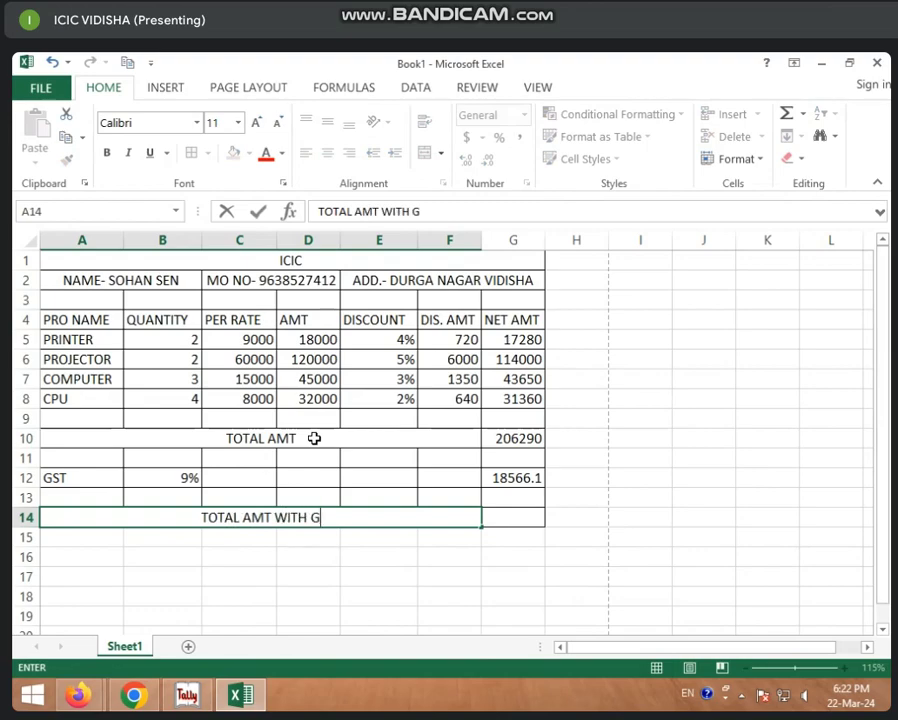
text(ST)
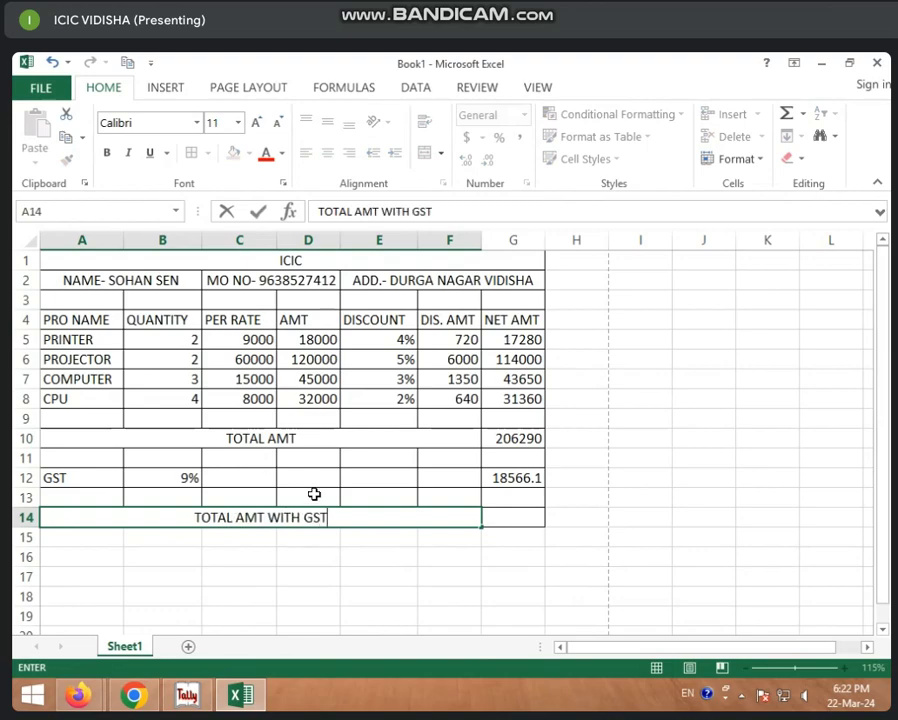
click(535, 514)
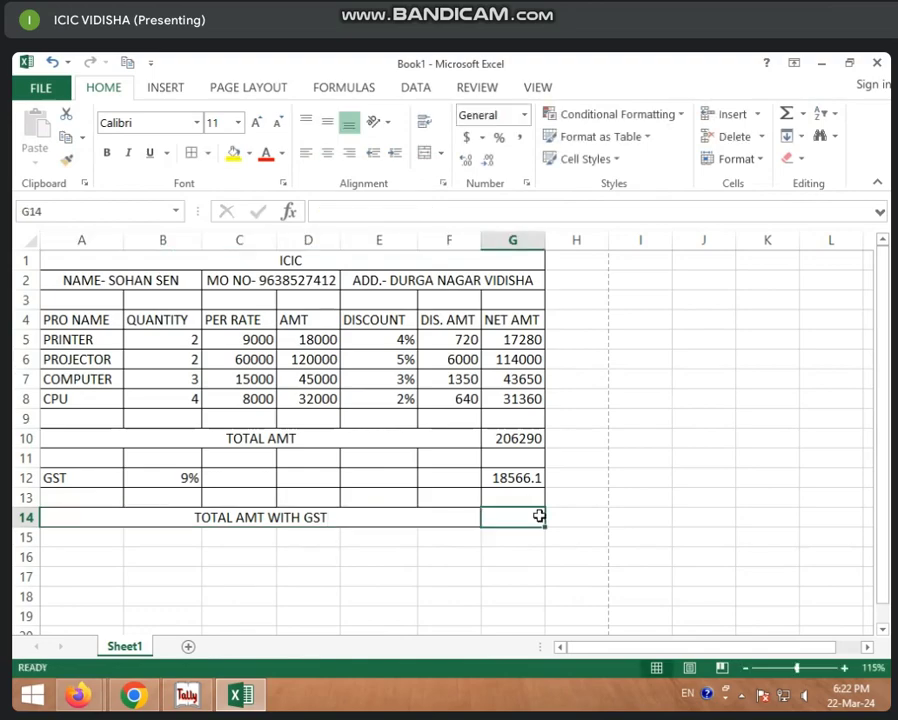
Step: Try AutoSum on G10:G14, then clear the wrong total from G10
drag(525, 440, 525, 510)
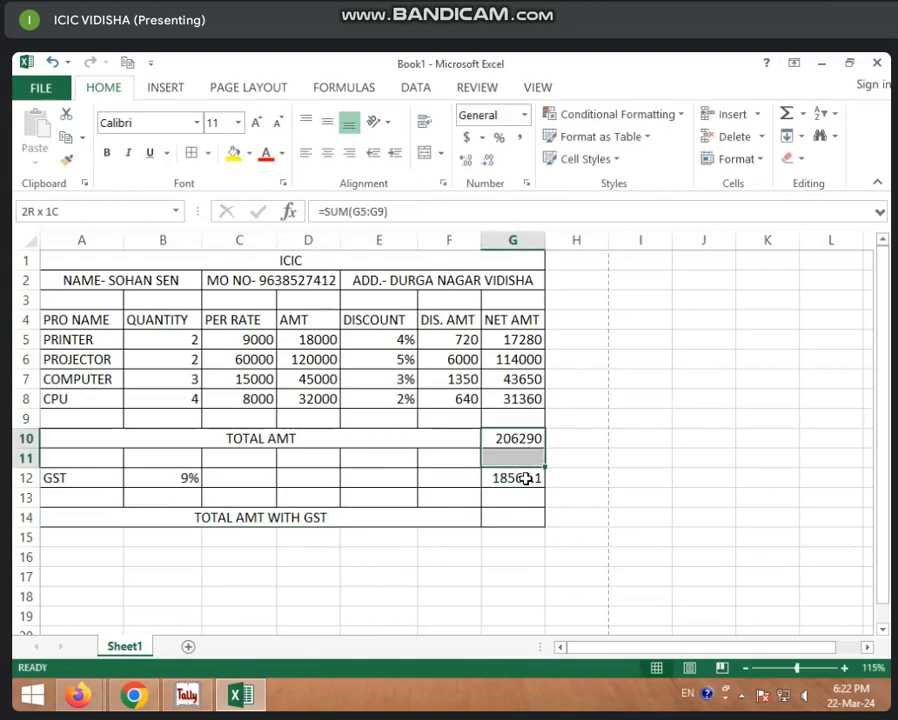
click(787, 115)
click(694, 413)
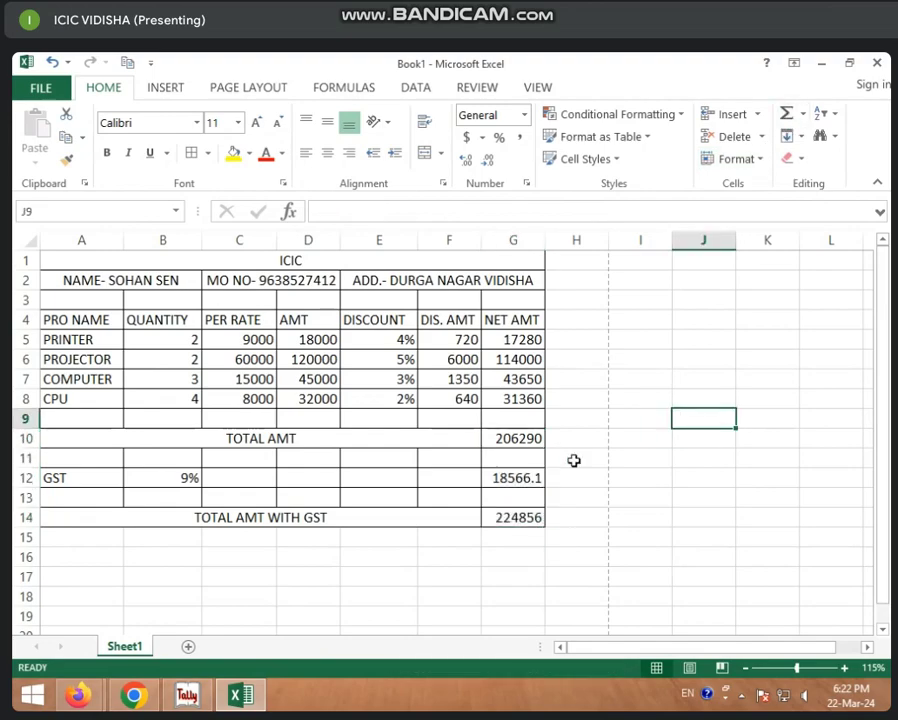
click(518, 437)
key(Delete)
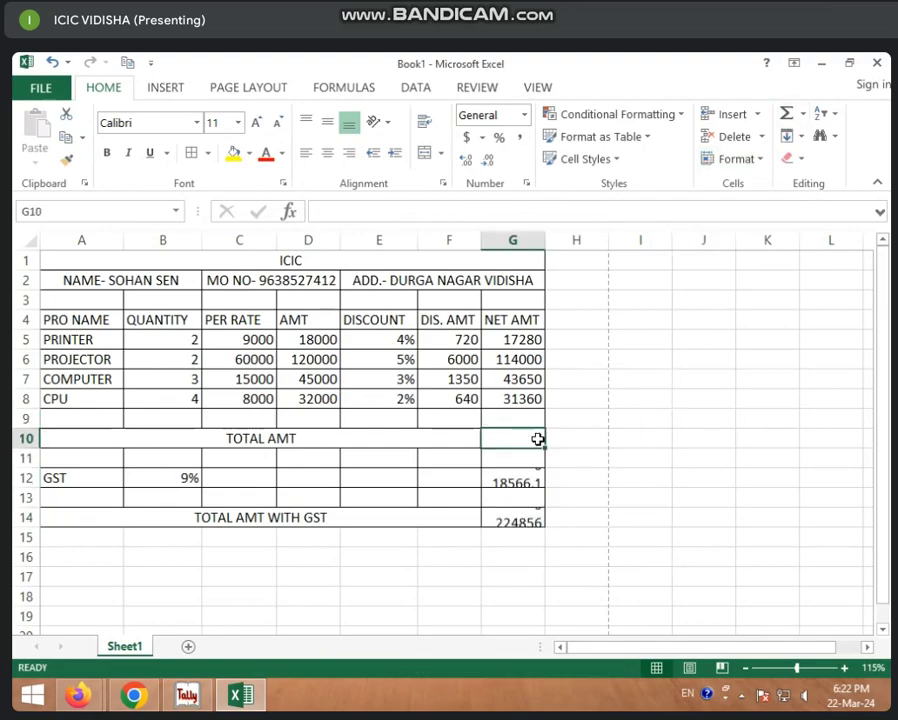
Step: Enter =SUM(G5:G8) in G10 so the NET AMT total shows 206290
click(574, 437)
click(529, 439)
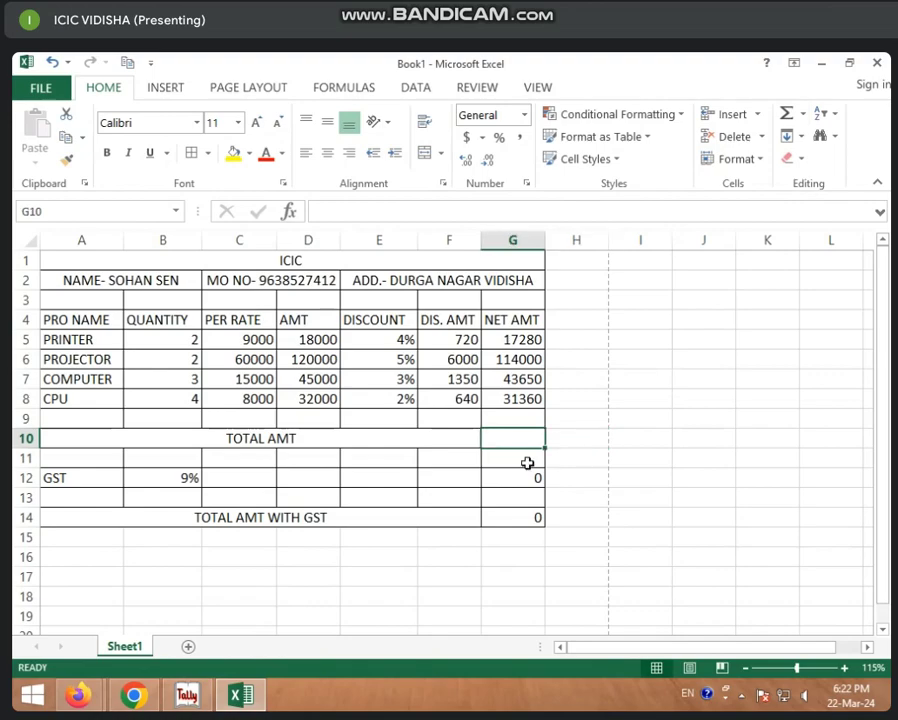
text(=S)
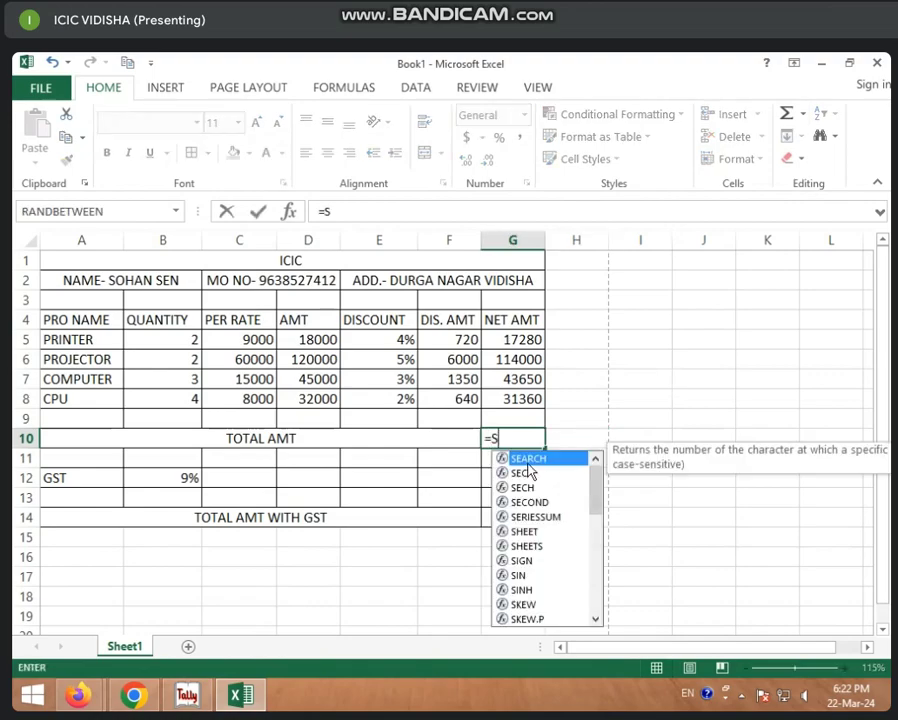
text(UM)
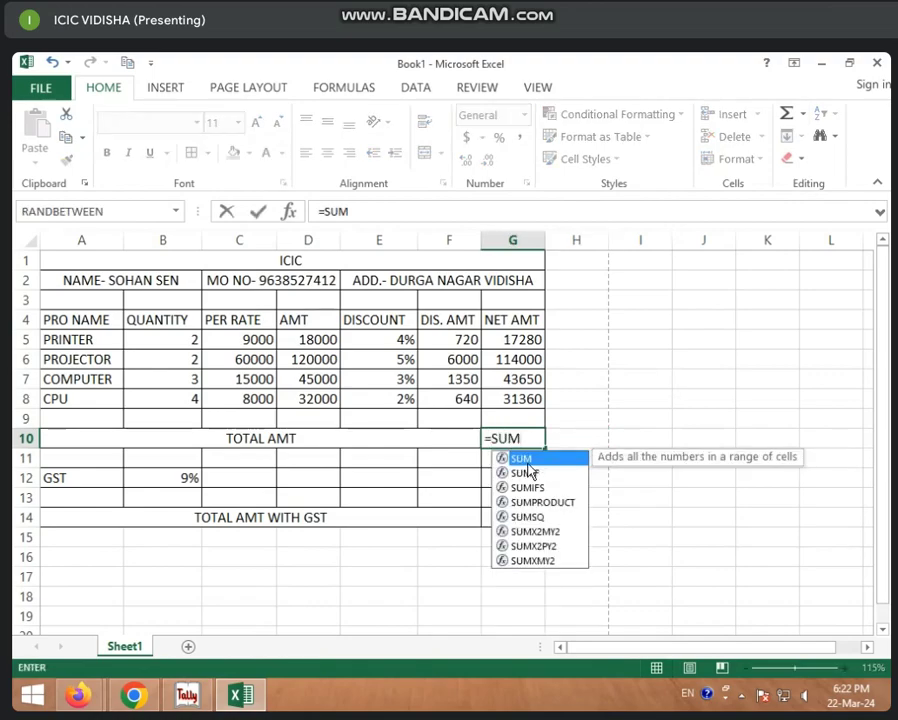
text(()
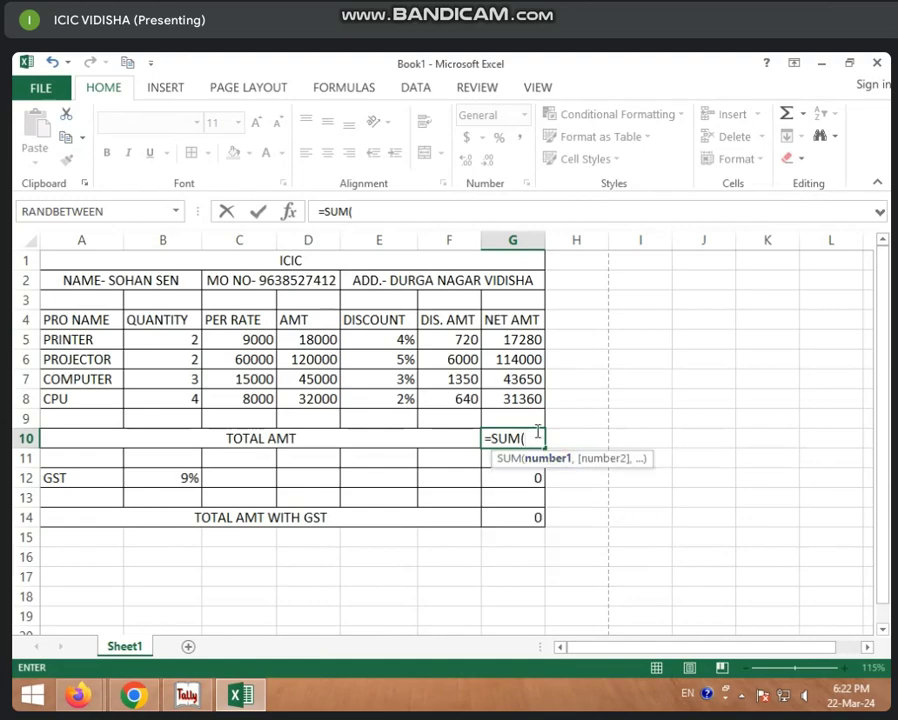
click(526, 340)
drag(526, 340, 527, 392)
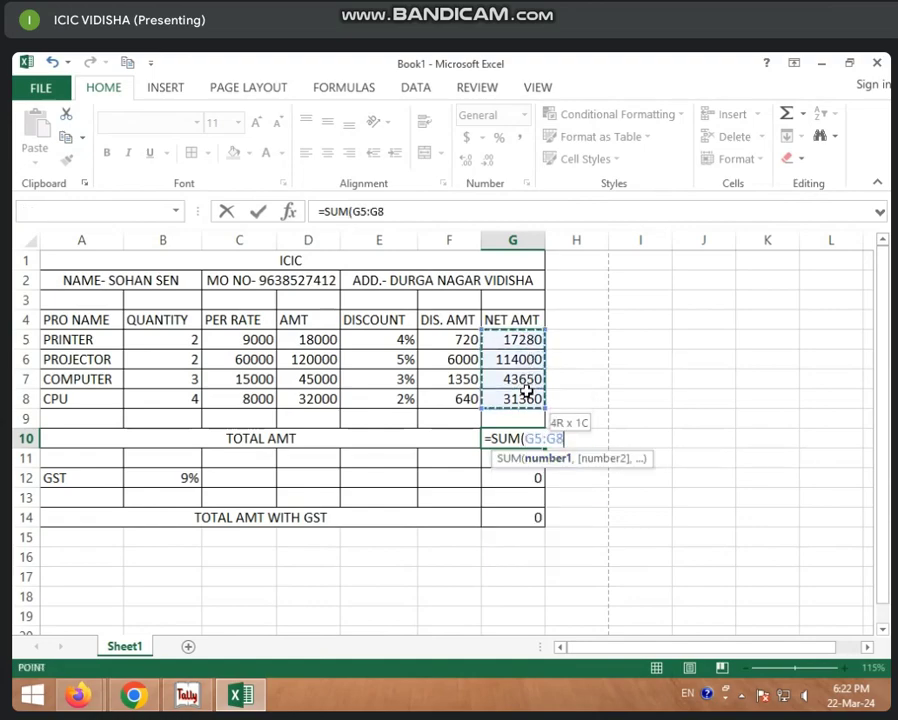
text())
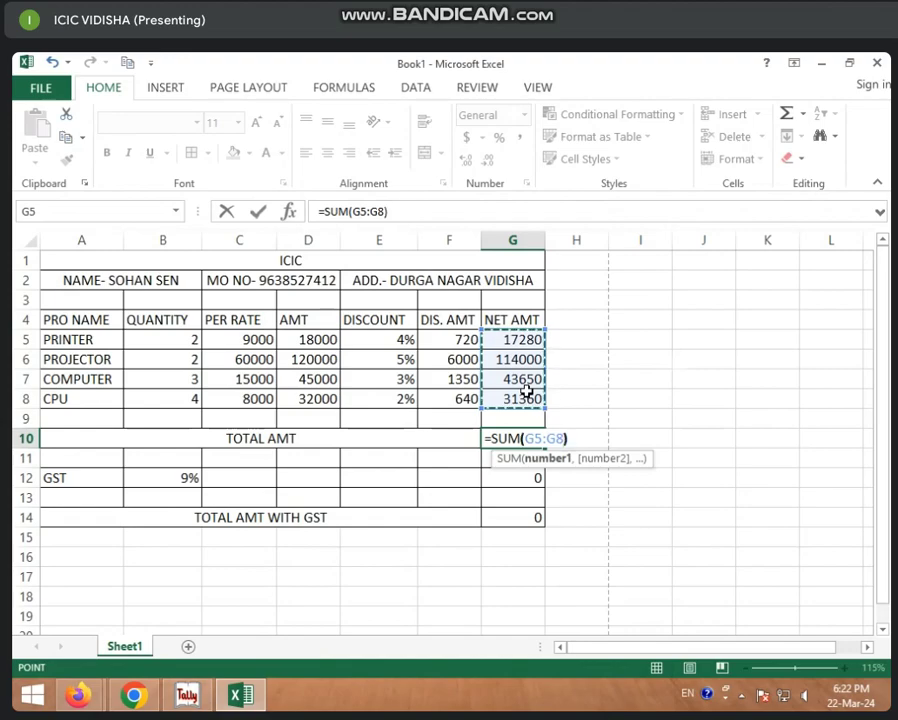
key(Return)
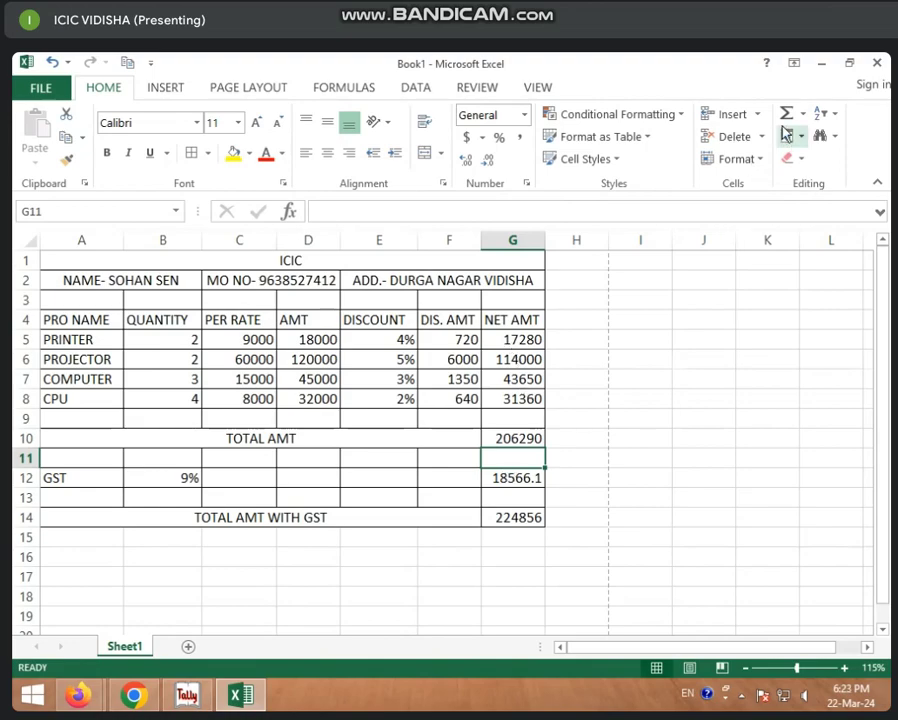
Step: Clear the existing grand total from G14
click(527, 519)
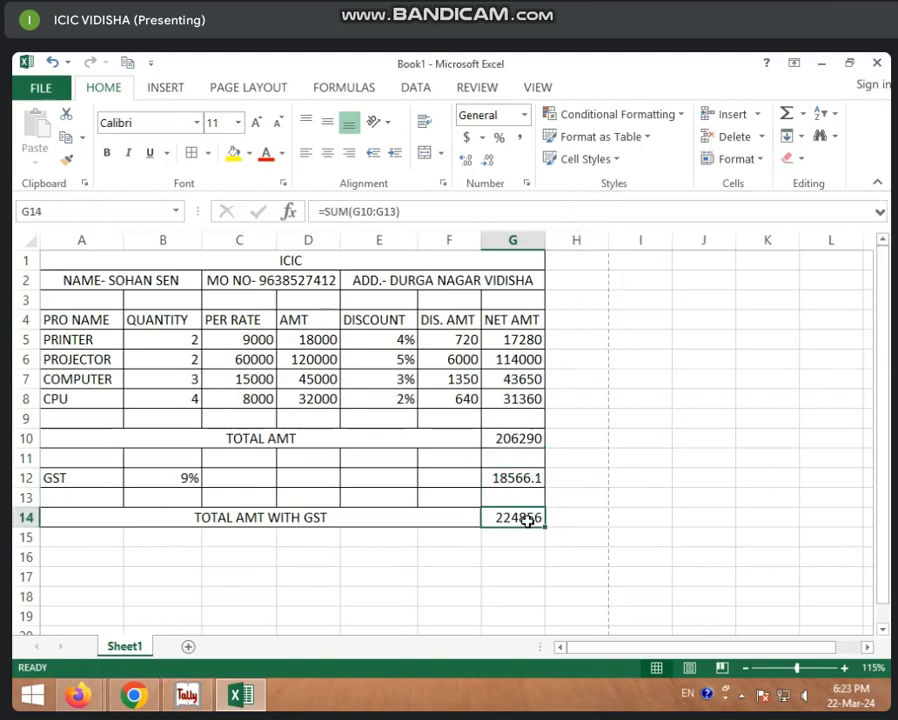
key(Delete)
click(612, 517)
Step: Enter =G10+G12 in G14 so the TOTAL AMT WITH GST shows 224856
click(540, 515)
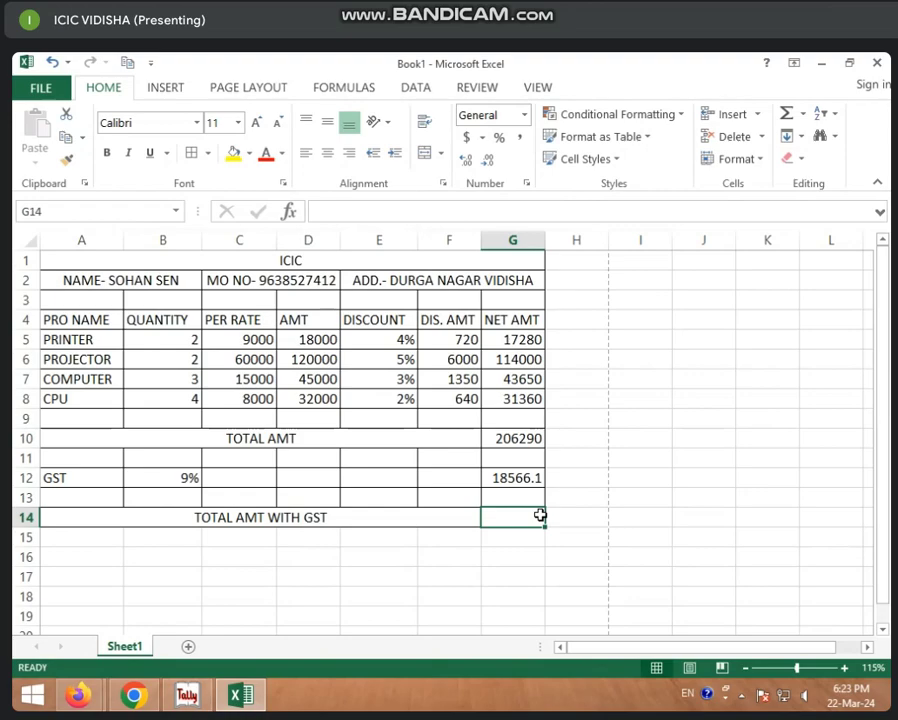
text(=)
click(532, 439)
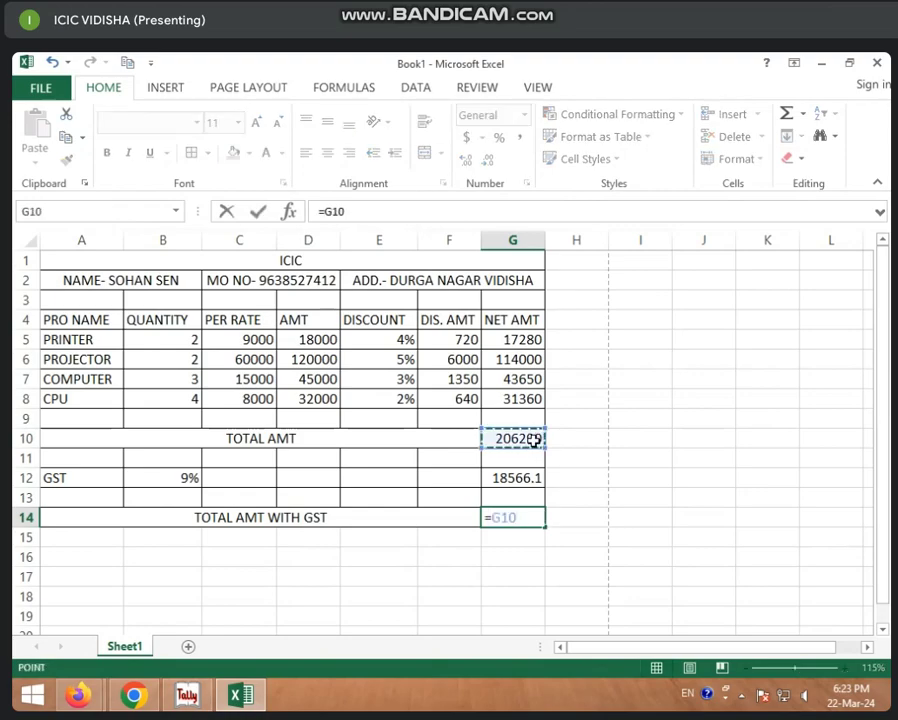
text(+)
click(518, 477)
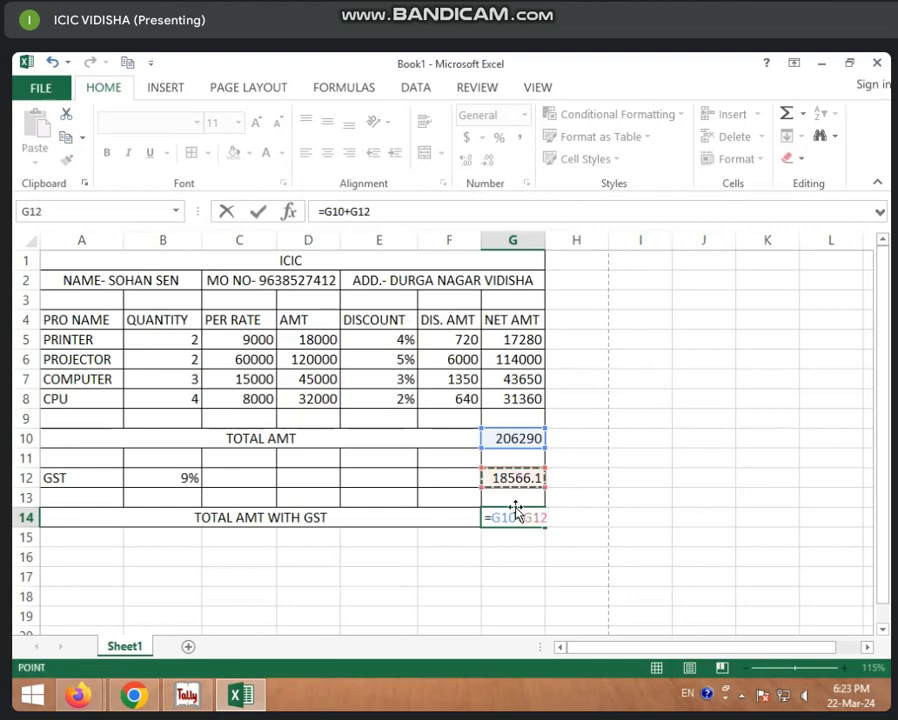
key(Return)
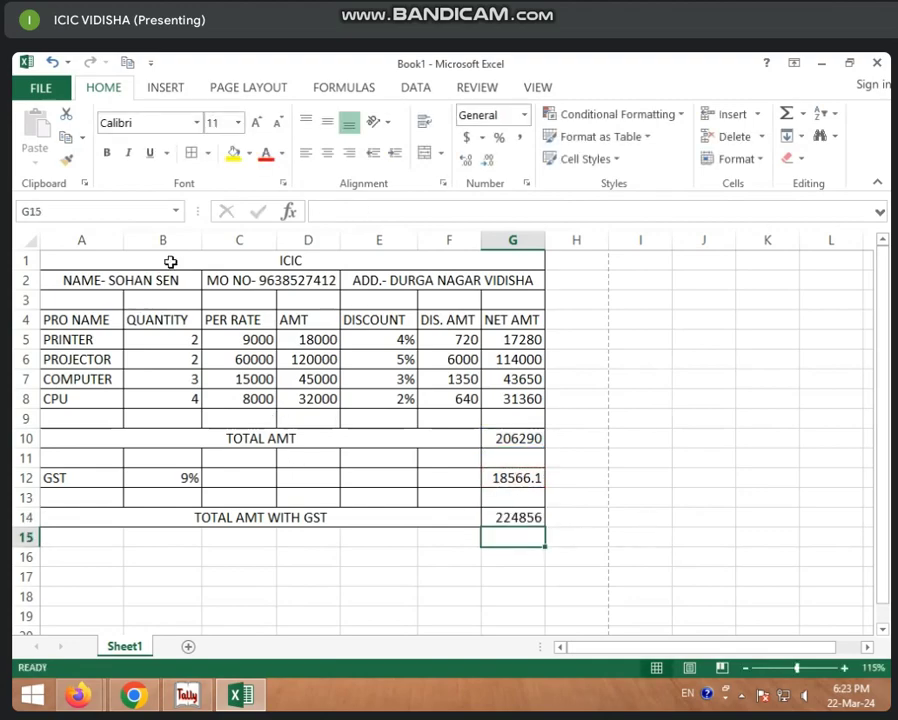
Step: Centre-align every cell of the bill range A1:G14, labels and figures alike
drag(91, 269, 262, 516)
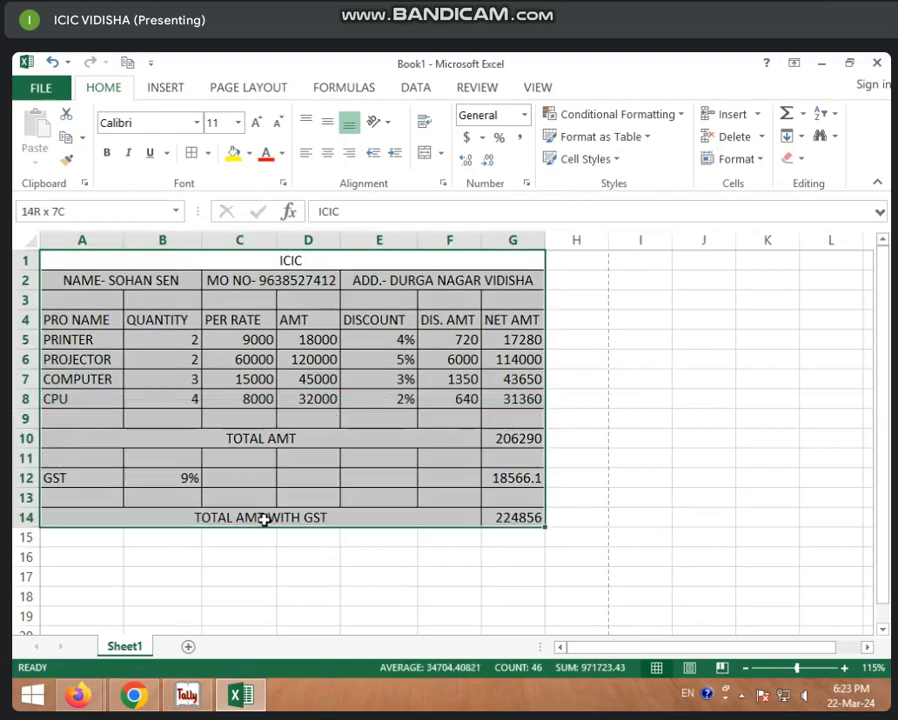
click(328, 152)
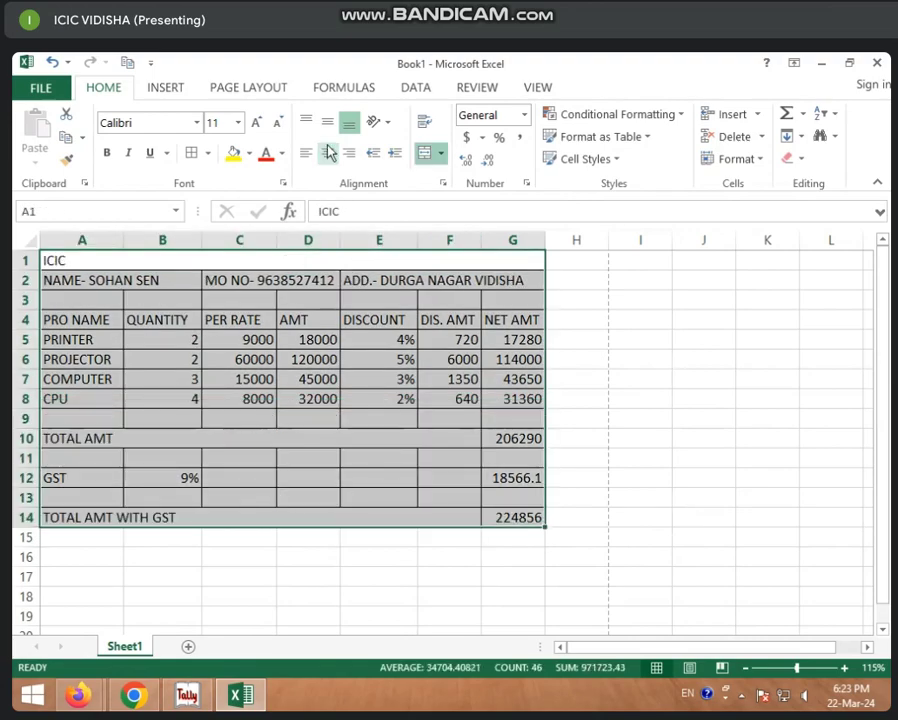
click(328, 152)
click(252, 378)
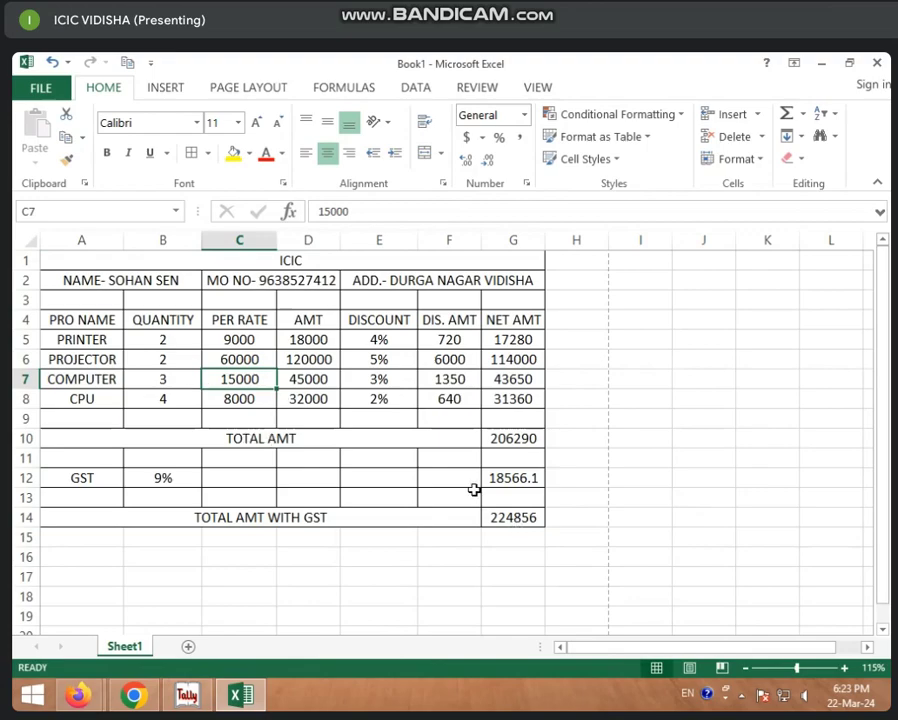
Step: Set the printer's rate in C5 to 10000 and its discount in E5 to 6
click(255, 346)
text(1000)
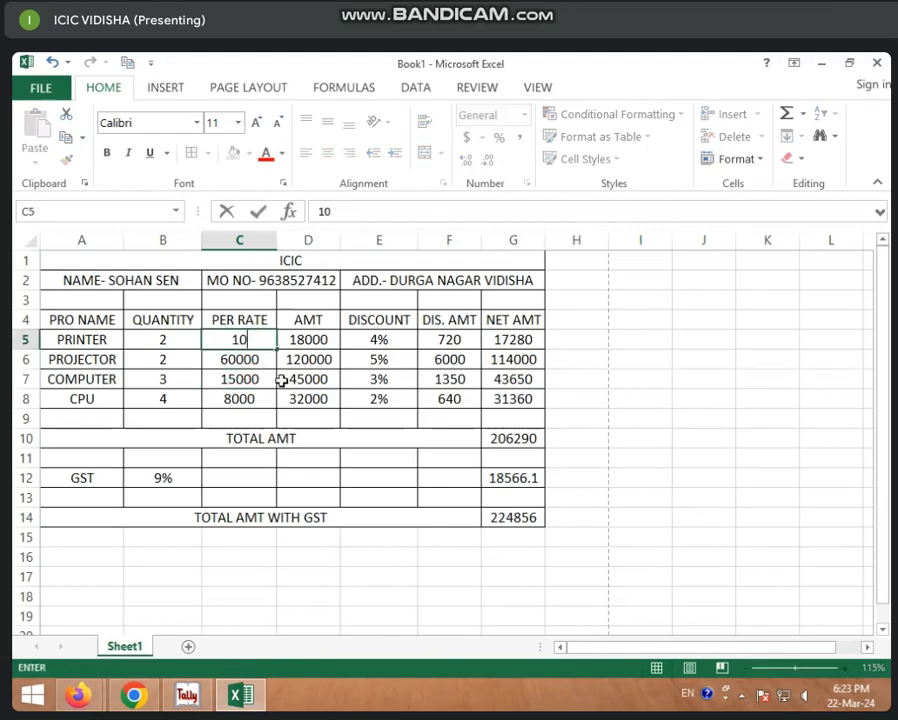
text(00)
click(300, 402)
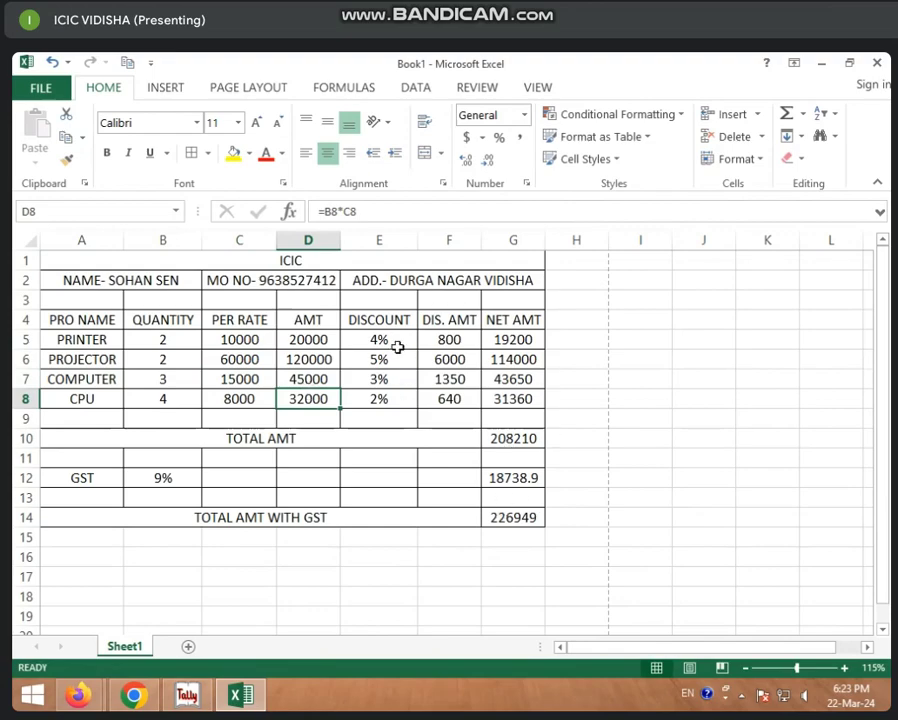
click(396, 345)
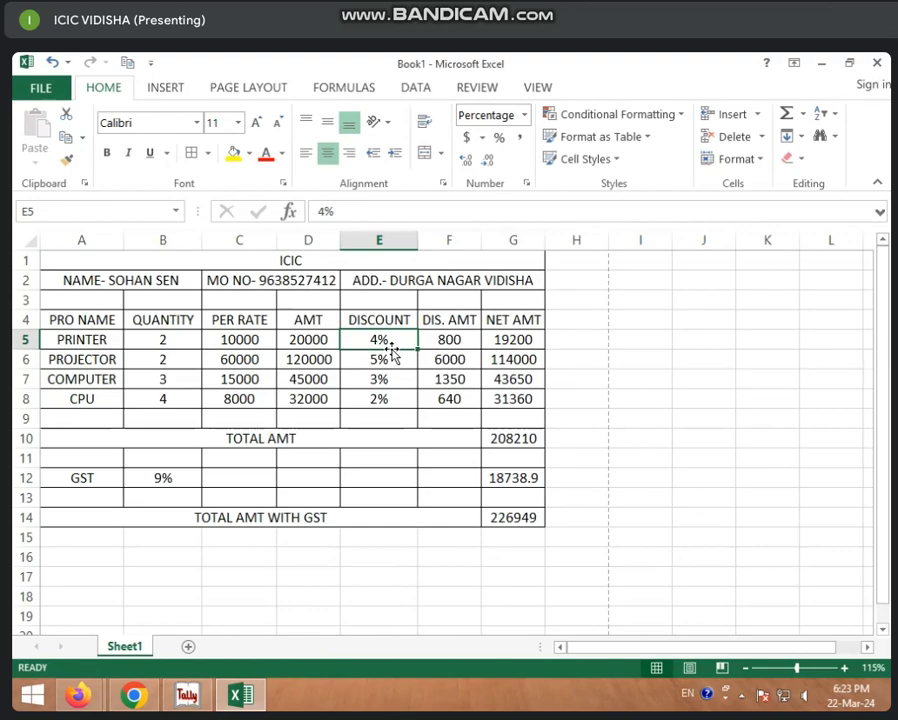
text(6)
click(406, 401)
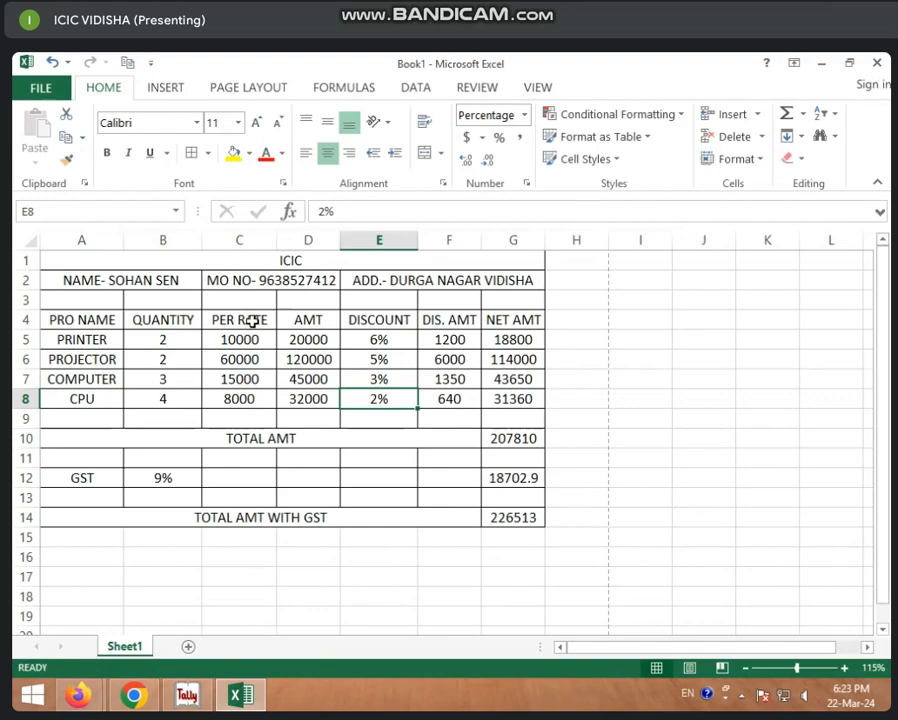
Step: Make the ICIC title in A1 Algerian at font size 18
click(306, 261)
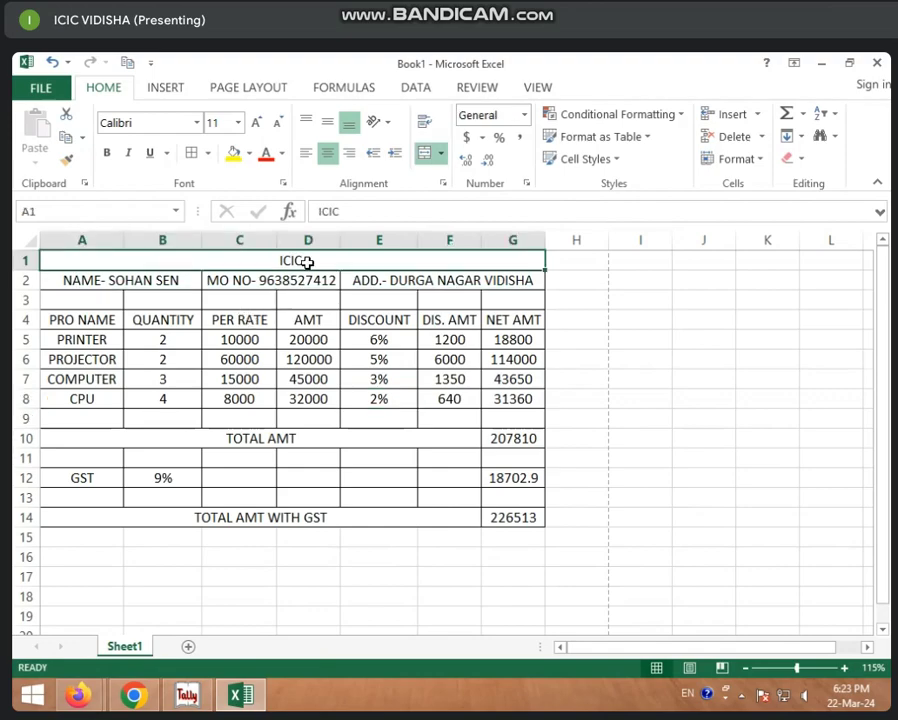
click(256, 122)
click(256, 122)
click(256, 122)
click(256, 122)
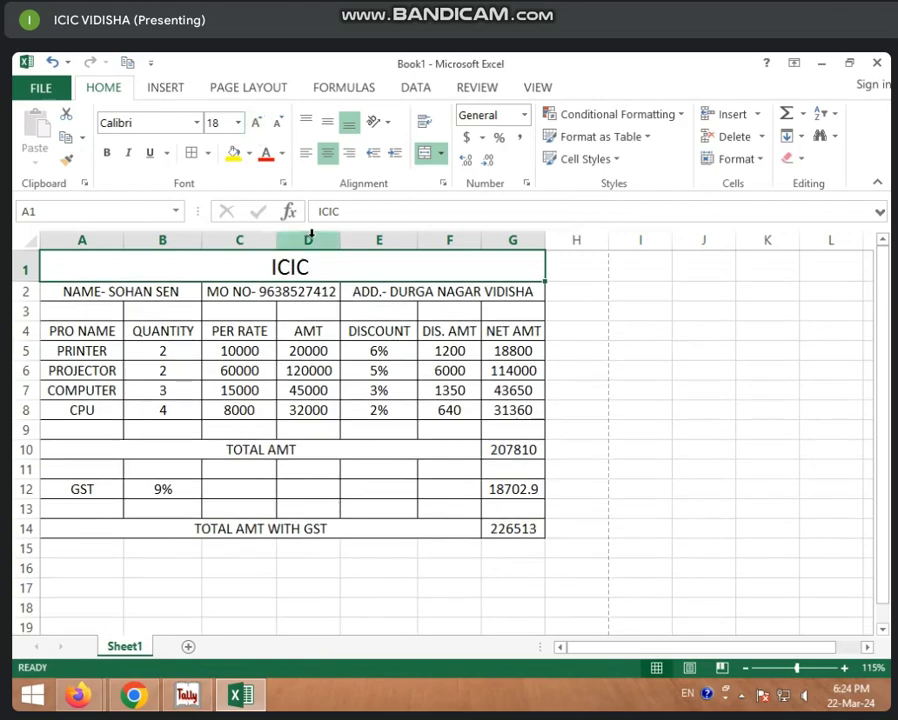
click(196, 122)
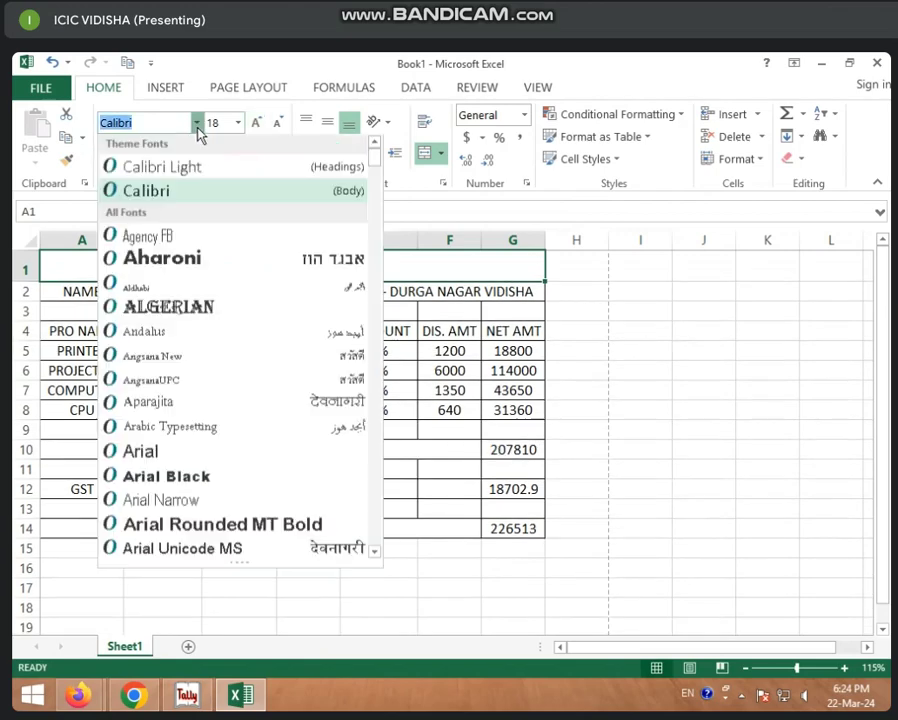
click(165, 318)
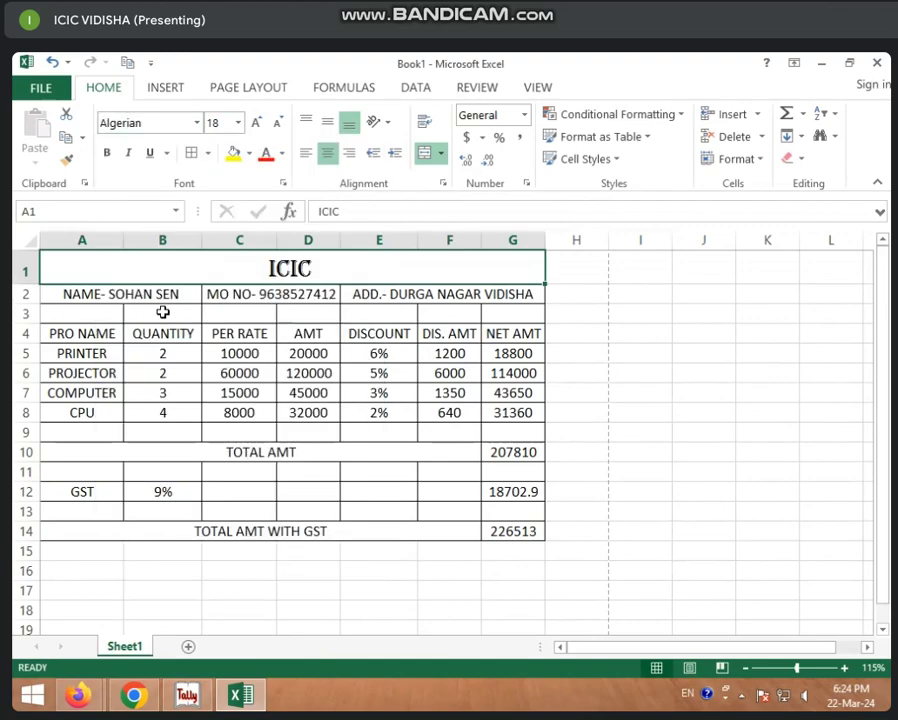
Step: Give the ICIC title cell a light gold fill
click(234, 158)
click(249, 154)
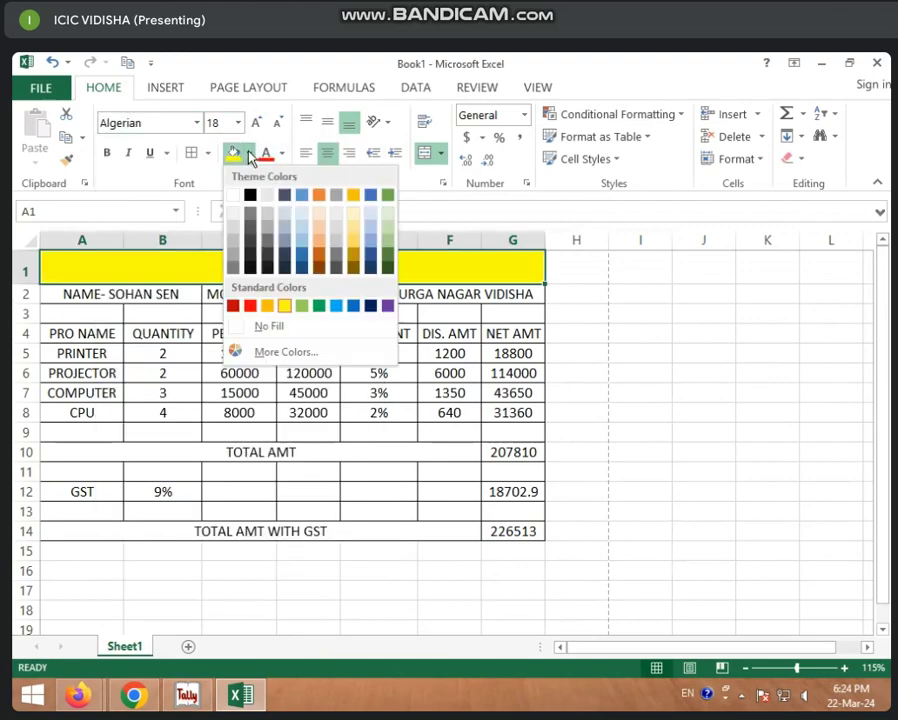
click(354, 212)
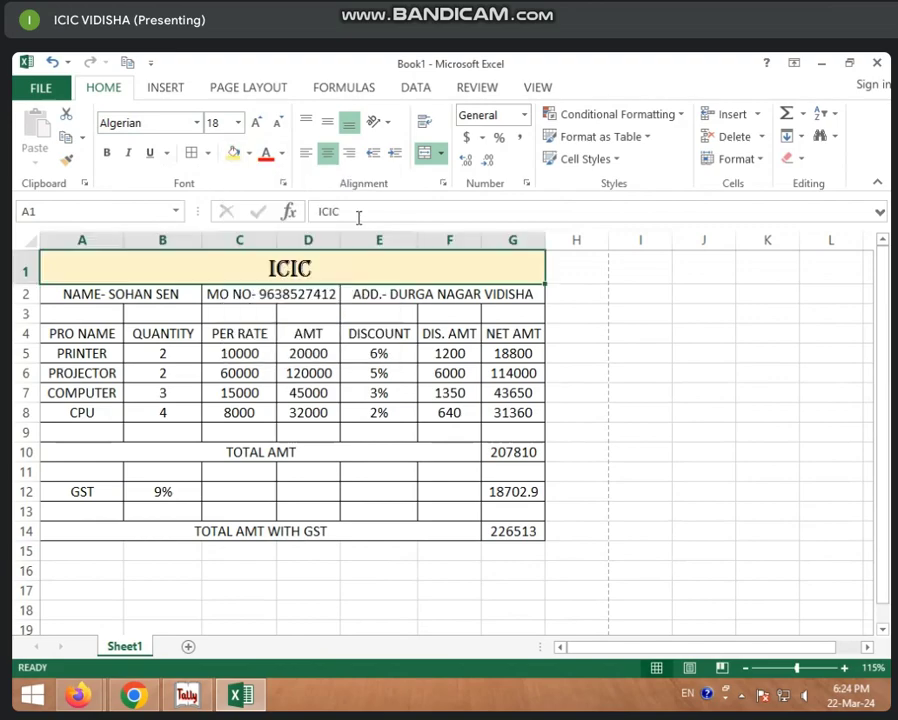
Step: Fill the contact row A2:G2 and heading row A4:G4 light green
drag(128, 294, 513, 294)
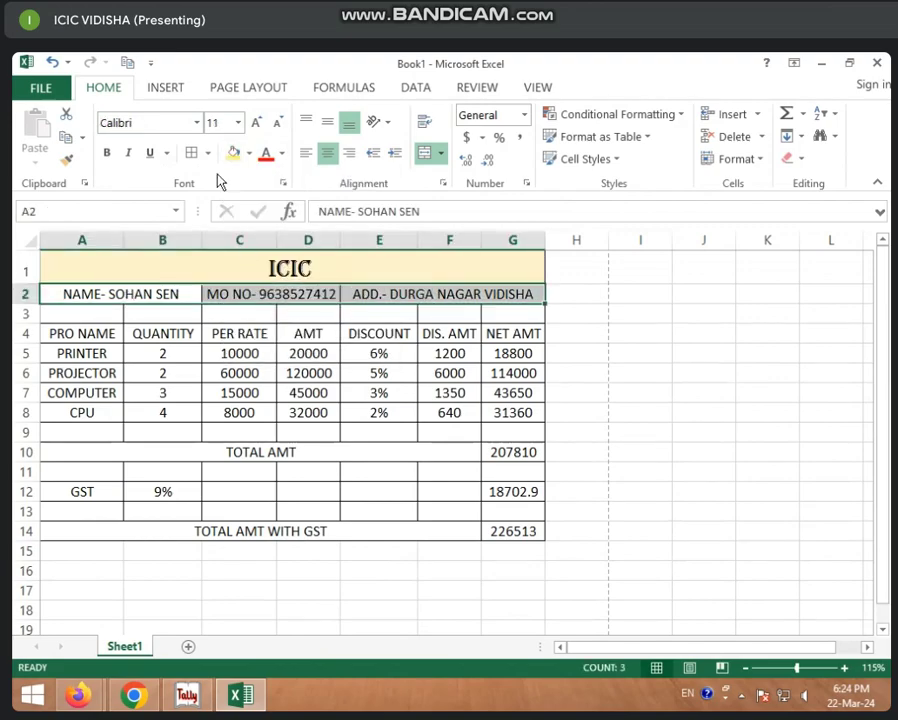
click(249, 154)
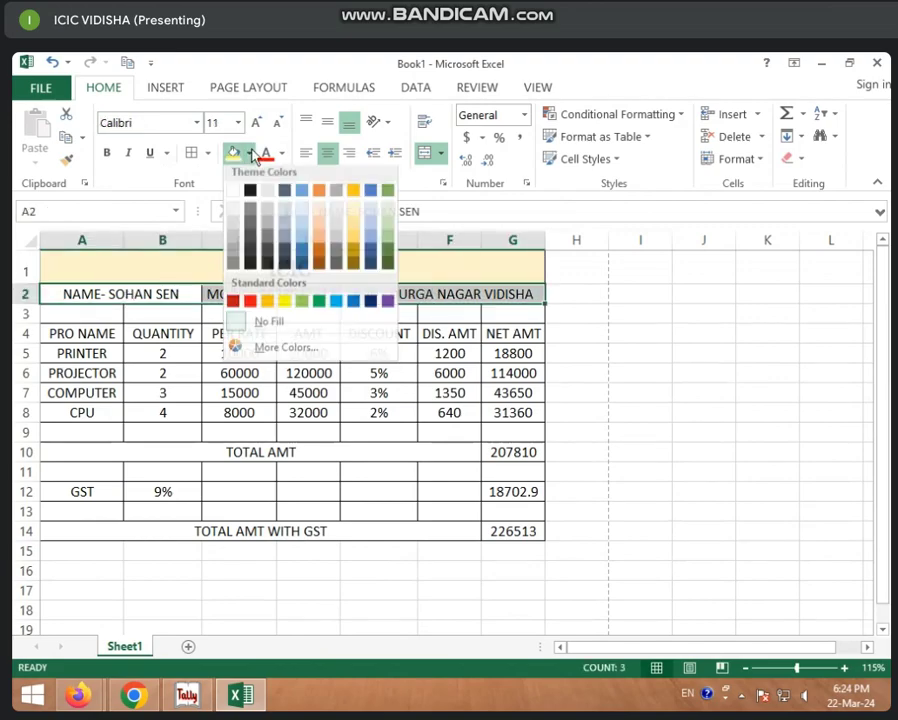
click(388, 214)
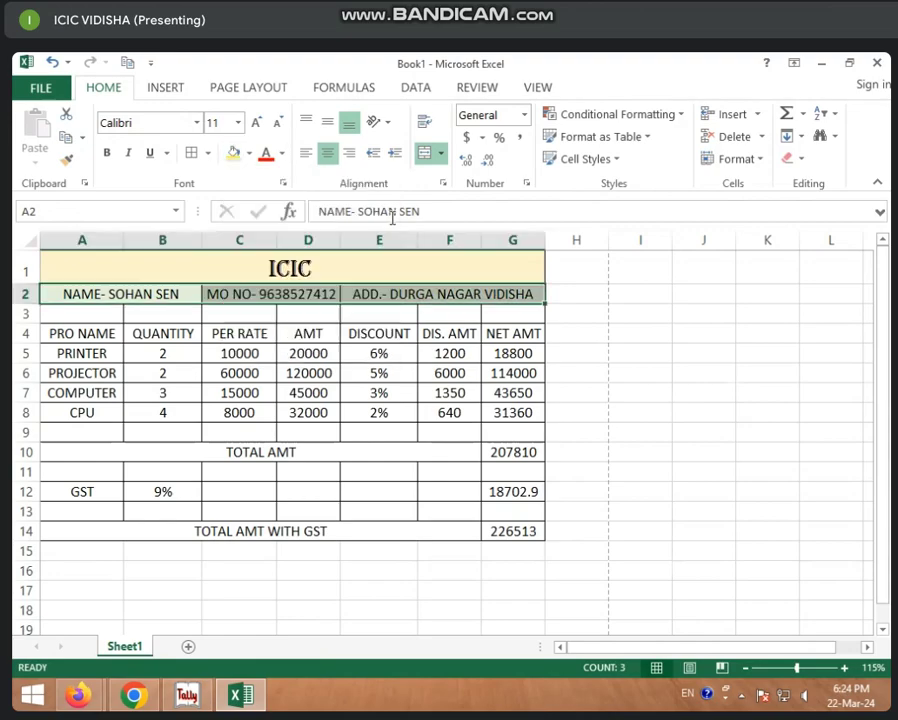
click(148, 344)
drag(106, 334, 516, 334)
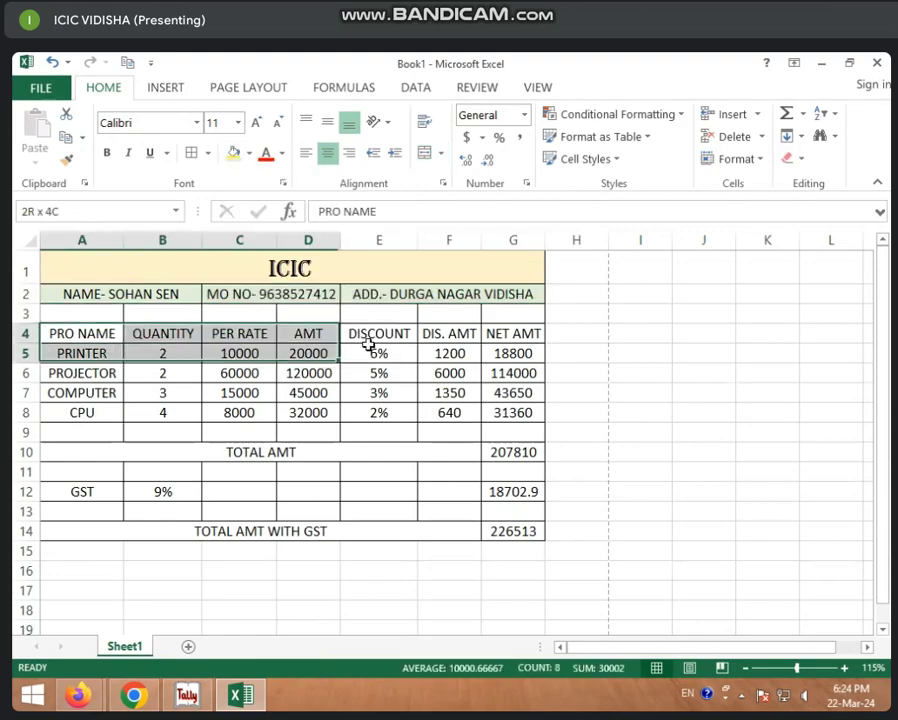
click(249, 153)
click(388, 229)
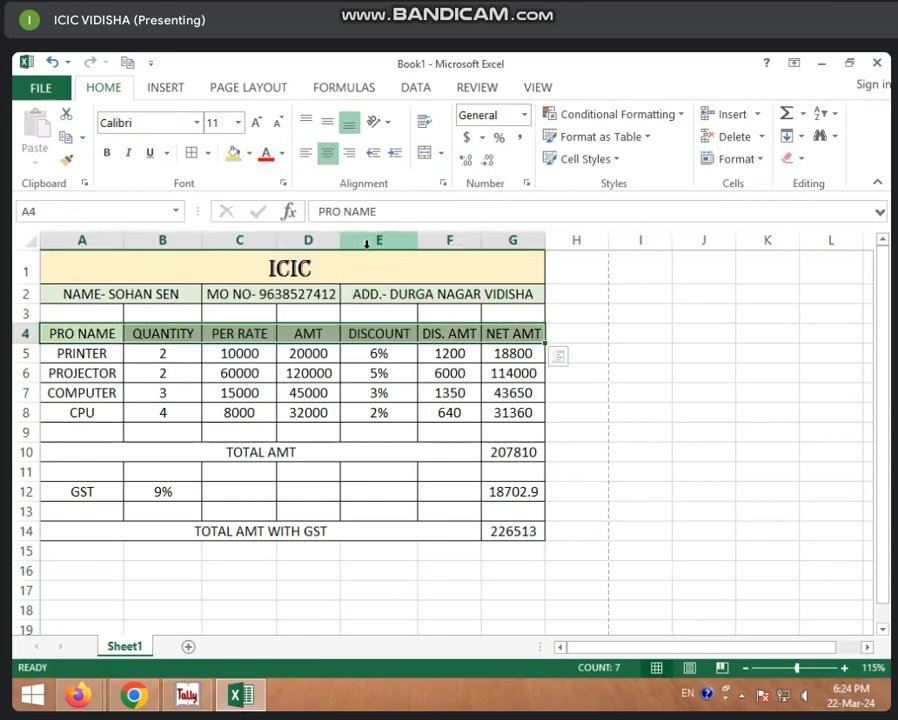
click(186, 293)
drag(186, 293, 458, 288)
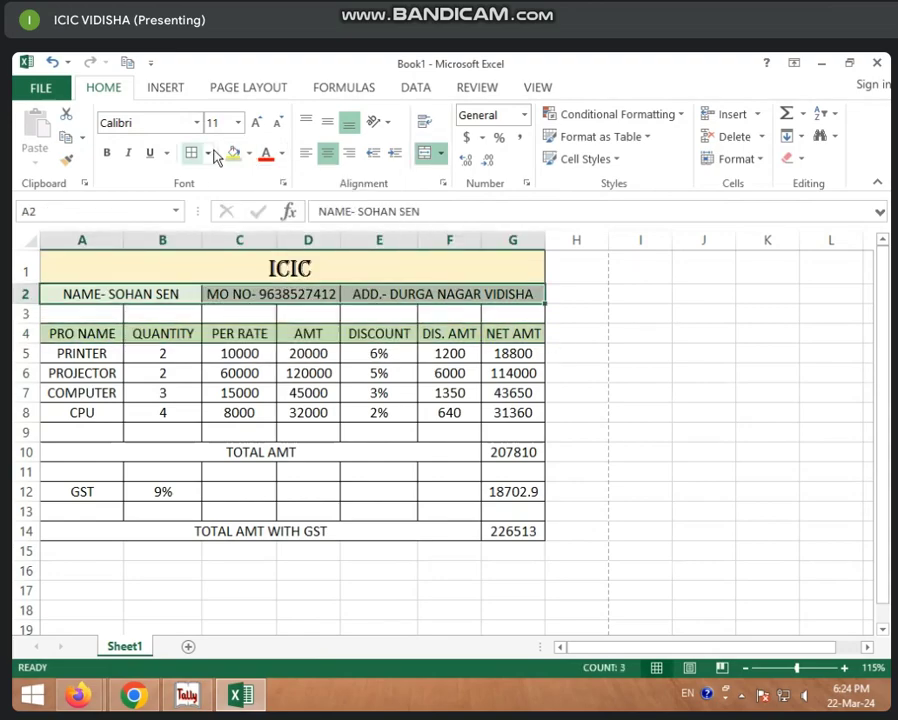
click(249, 153)
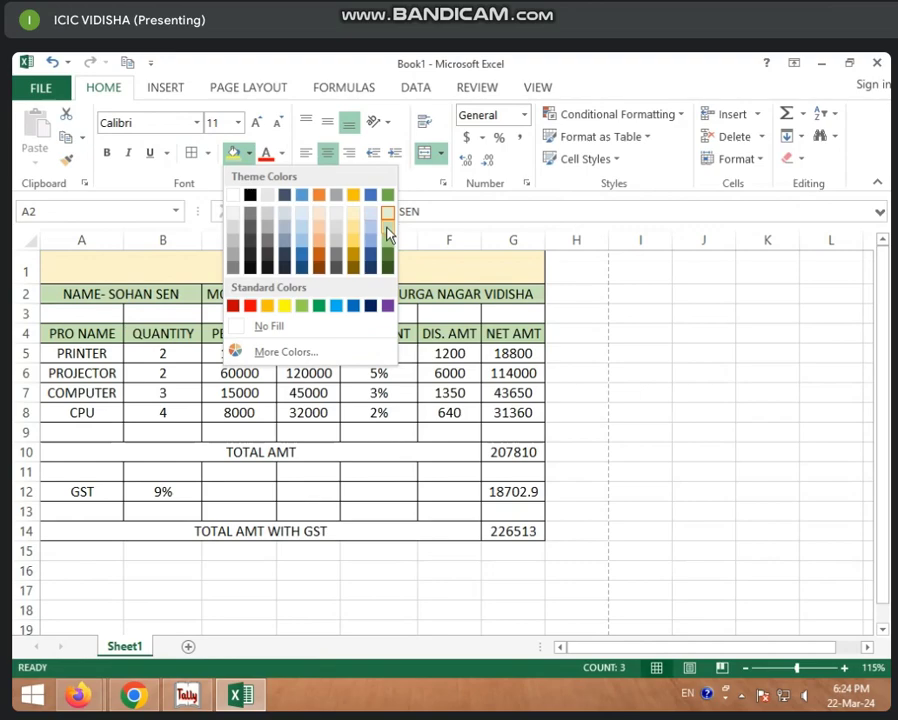
click(388, 229)
click(336, 374)
Step: Fill the TOTAL AMT row 10 and TOTAL AMT WITH GST row 14 light orange
click(400, 452)
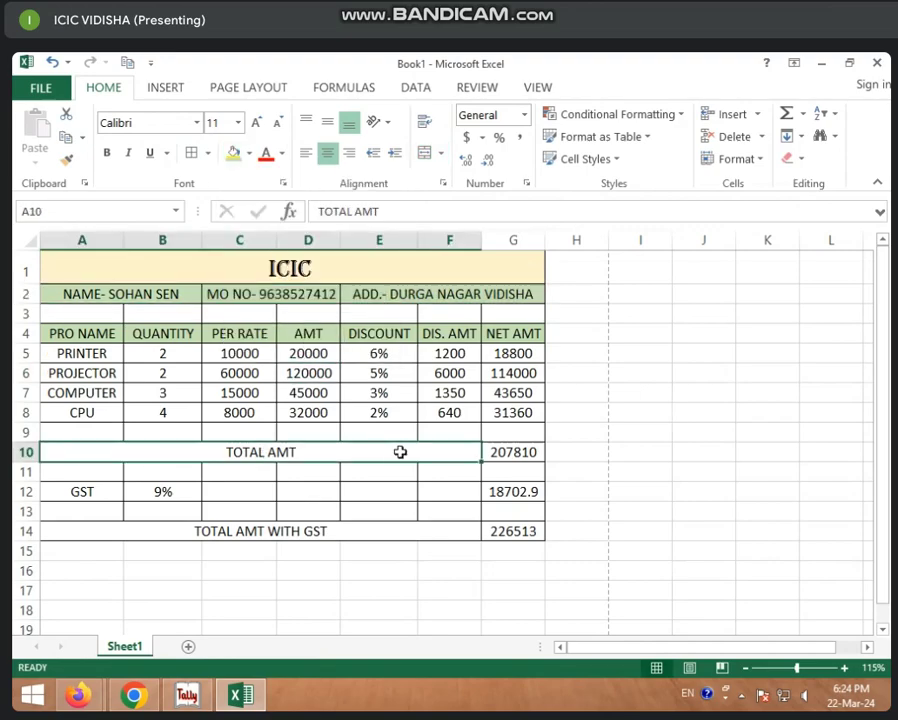
key(shift+Right)
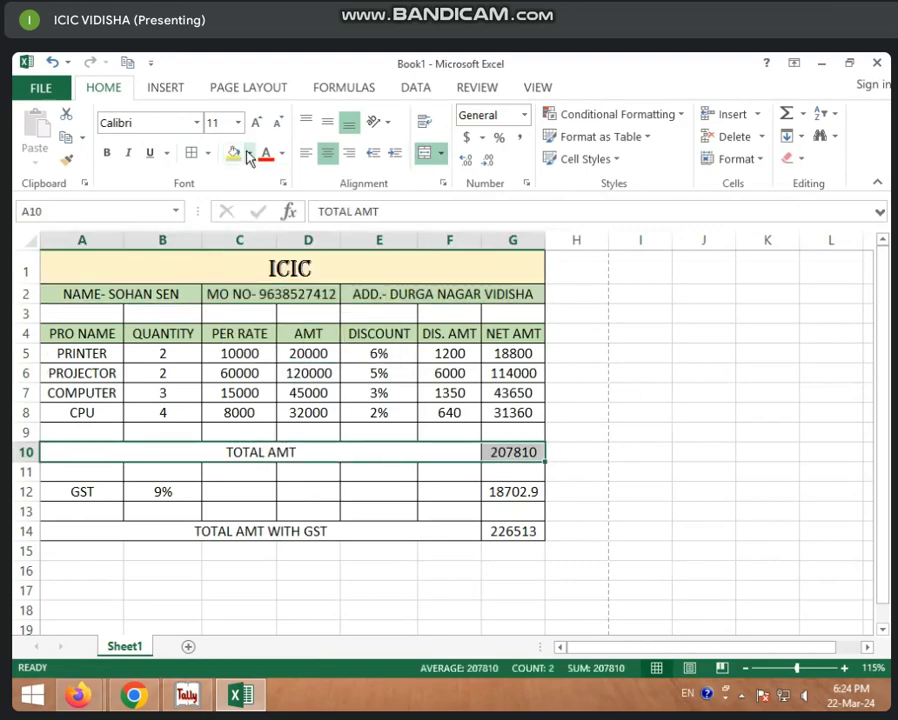
click(249, 153)
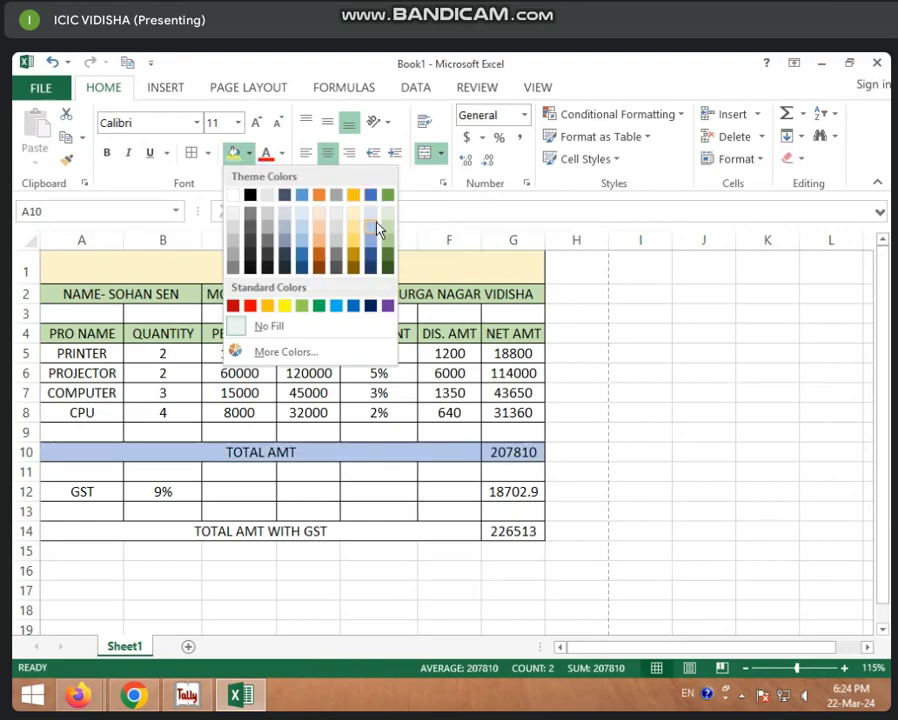
click(323, 228)
click(226, 537)
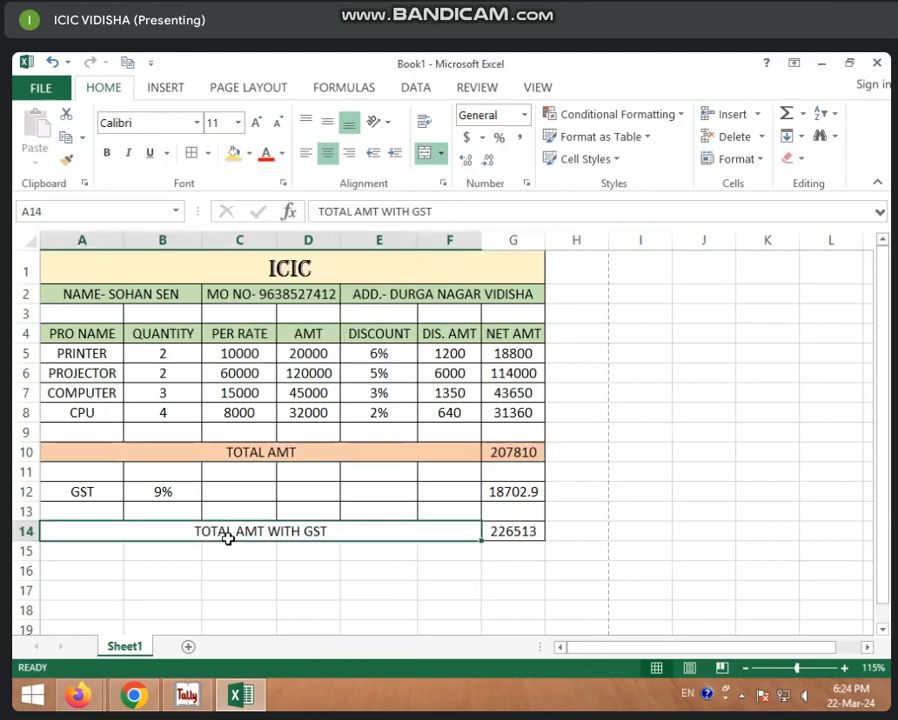
key(shift+Right)
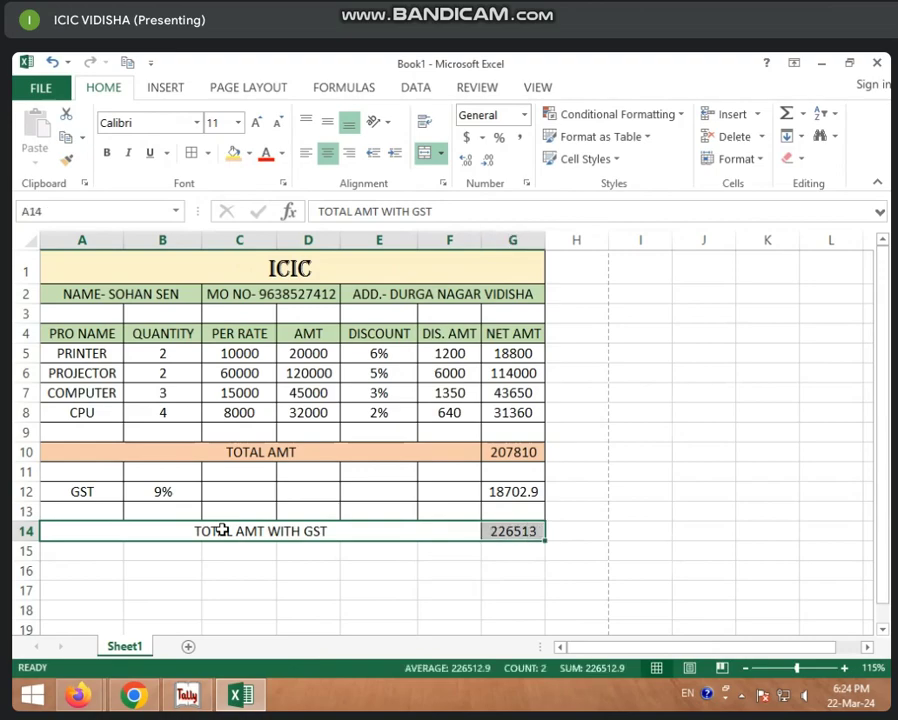
click(248, 153)
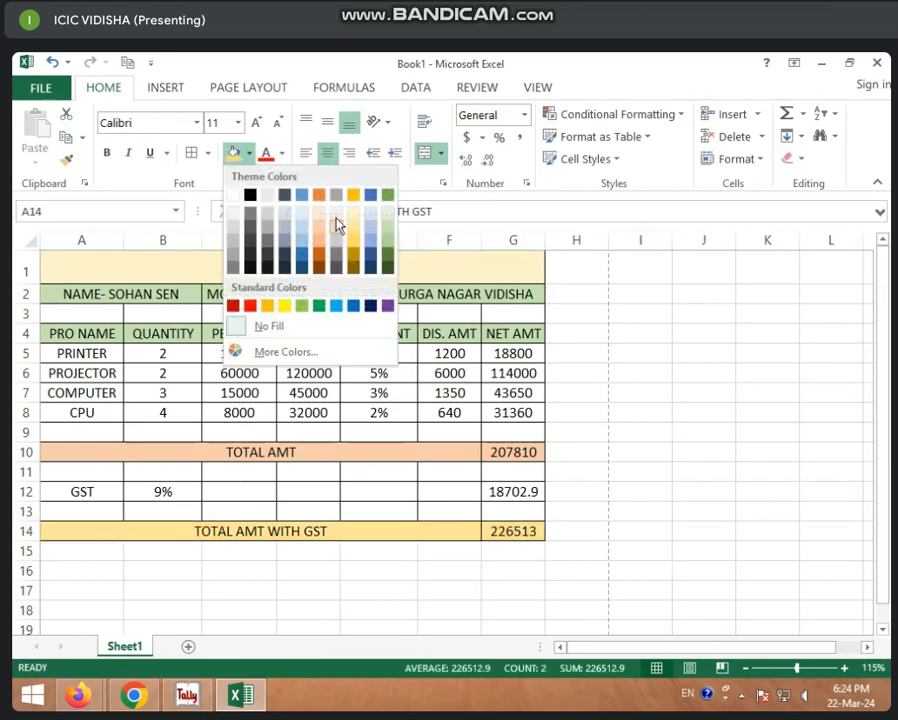
click(321, 222)
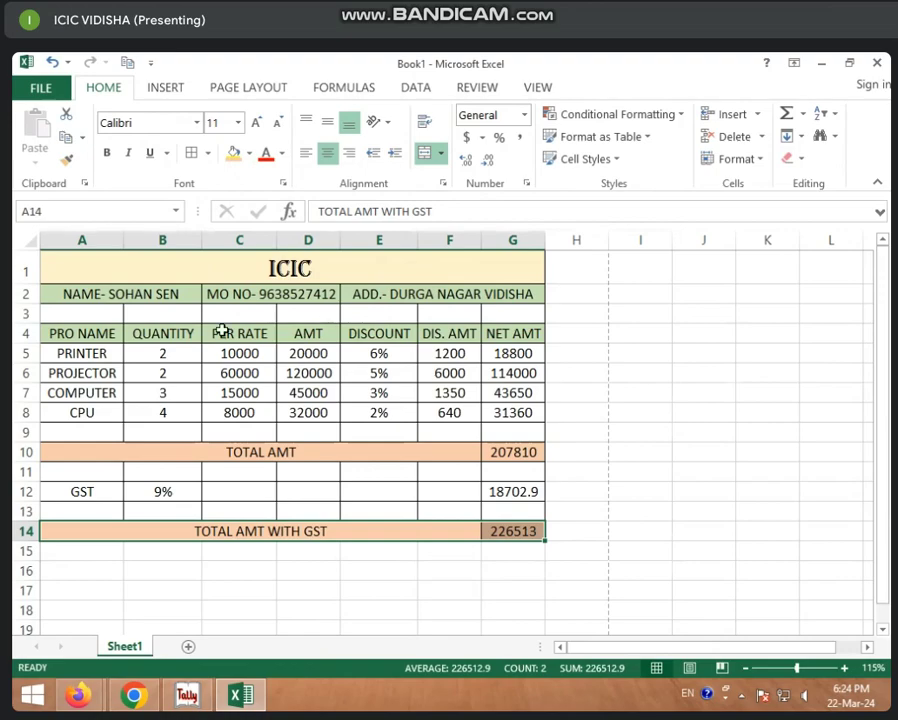
Step: Fill the column-heading row A4:G4 with Gold, Accent 4, Lighter 60%
drag(76, 336, 497, 328)
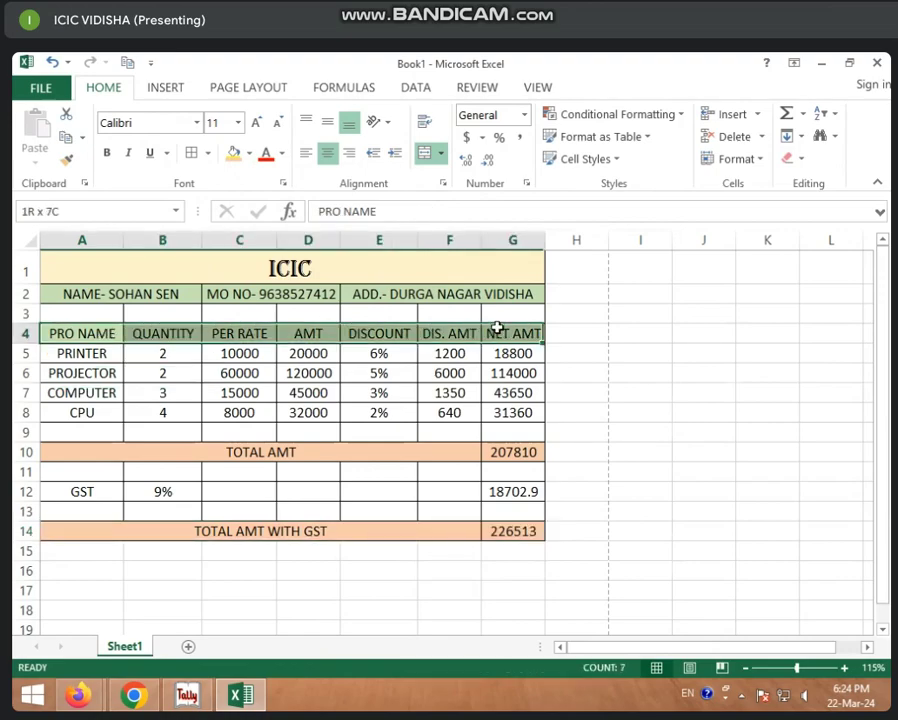
click(248, 153)
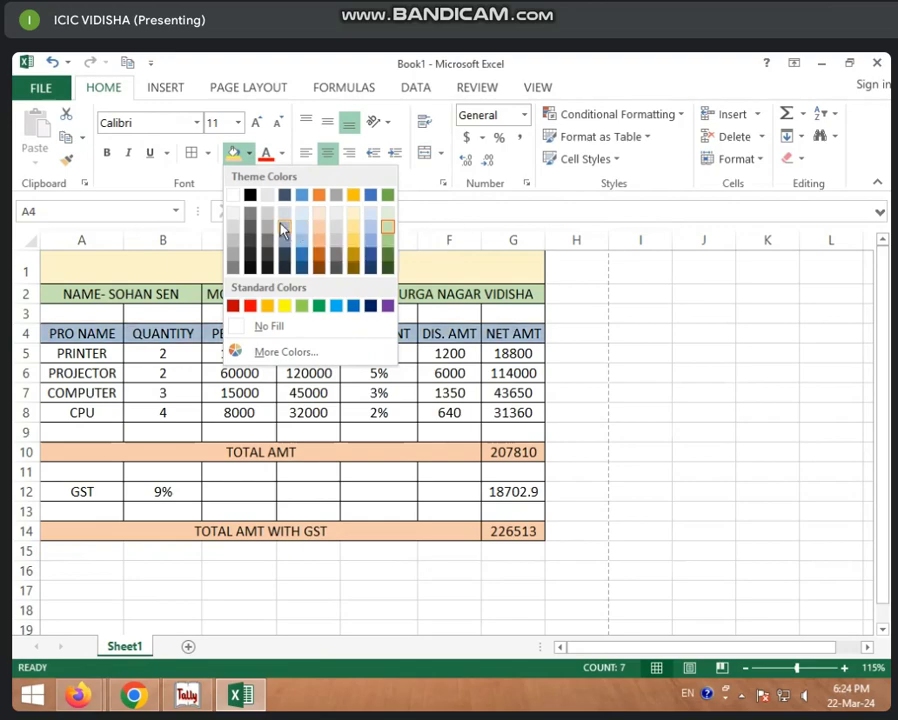
click(358, 228)
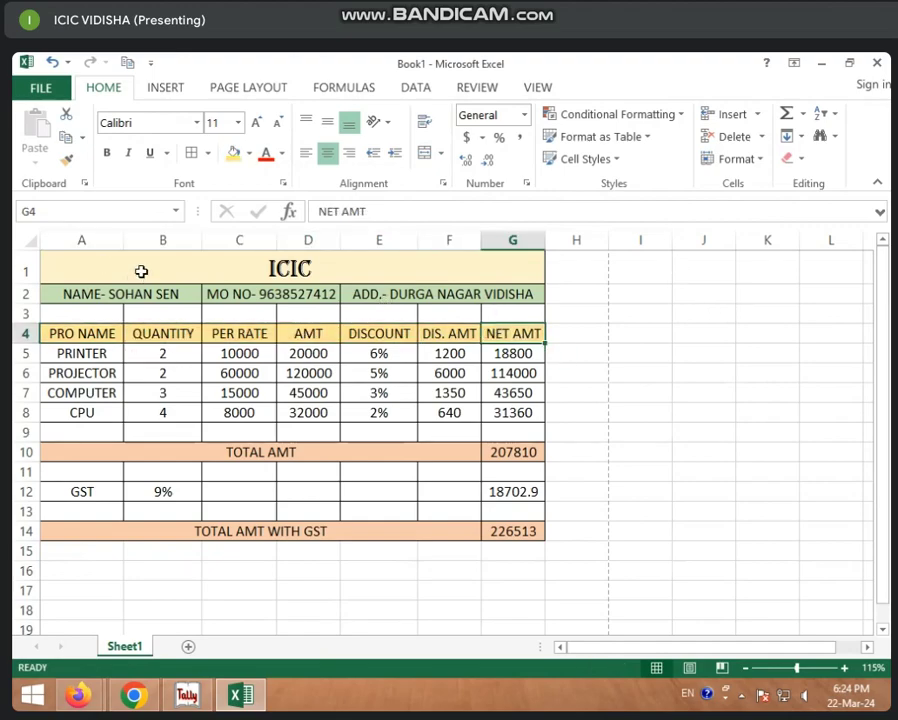
Step: Make all text in the bill A1:G14 bold
drag(106, 263, 216, 530)
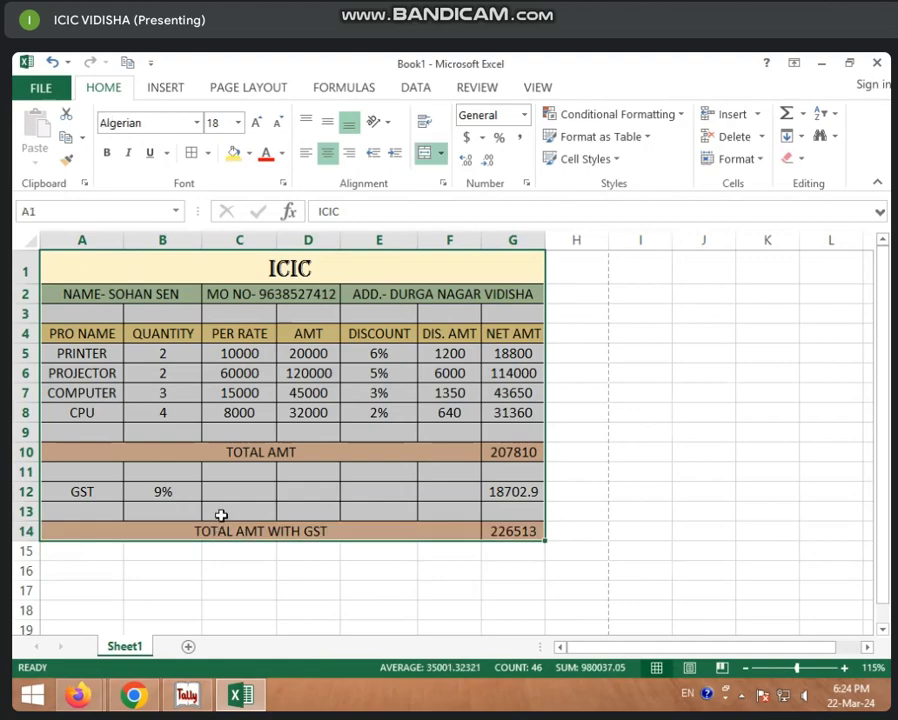
click(107, 153)
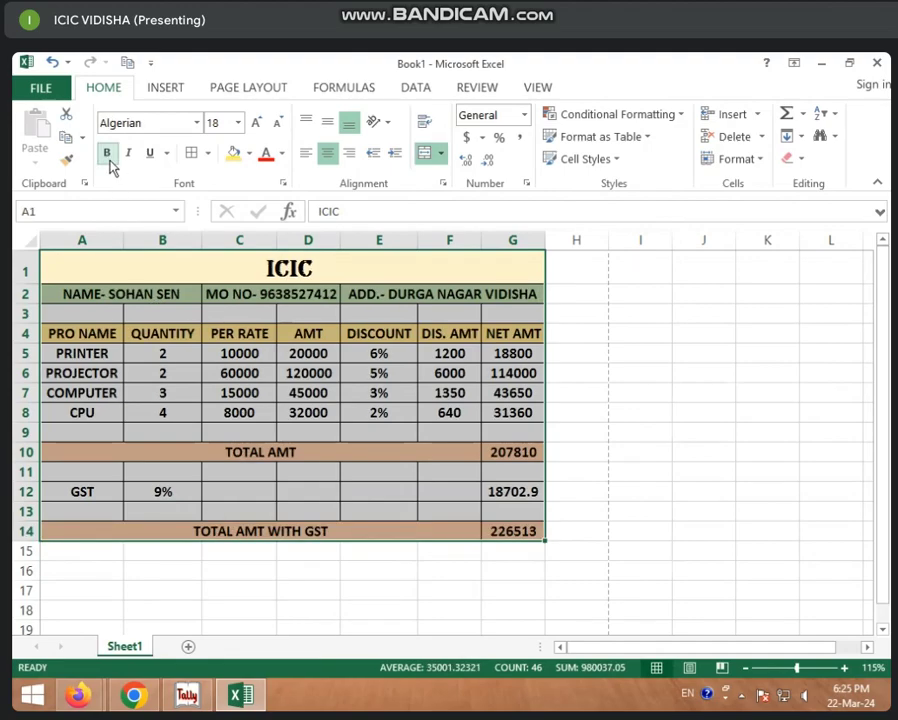
click(212, 411)
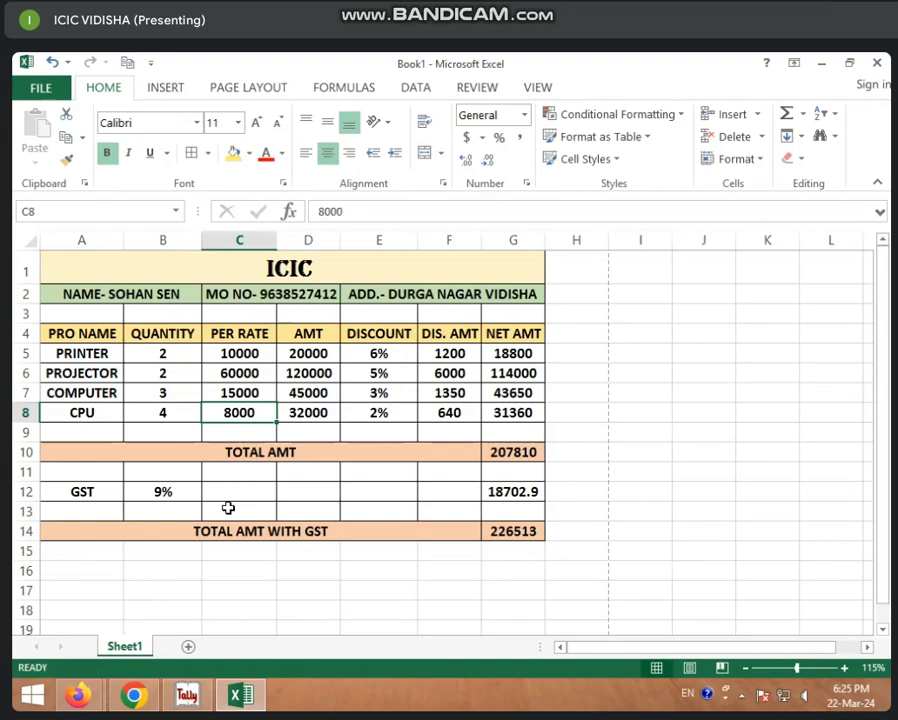
Step: Copy the bill table A1:G14 and paste a second copy at A17
drag(275, 272, 301, 522)
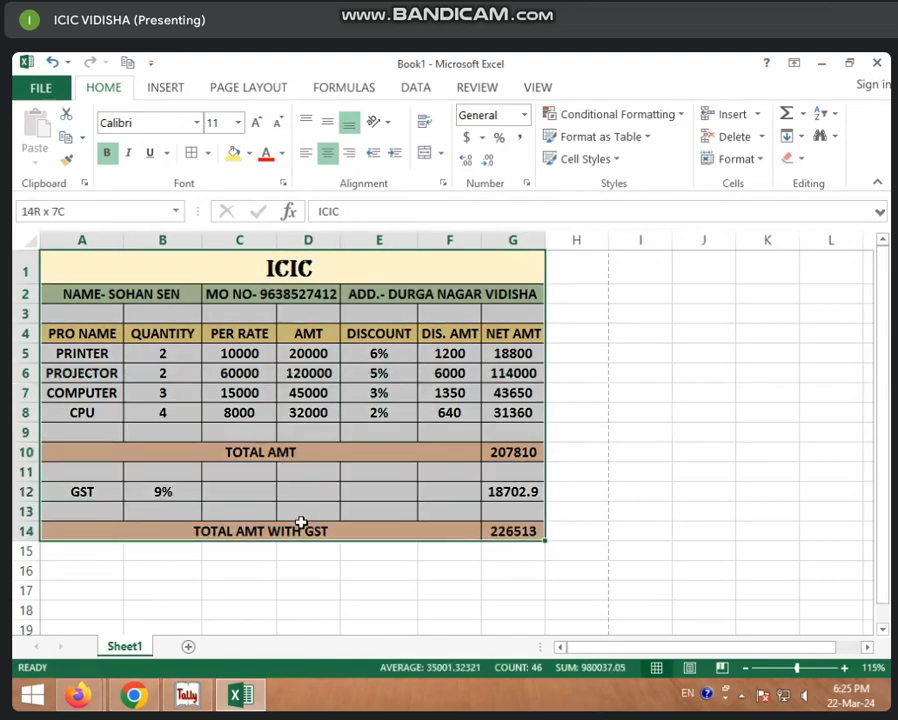
key(ctrl+c)
scroll(66, 484, down, 2)
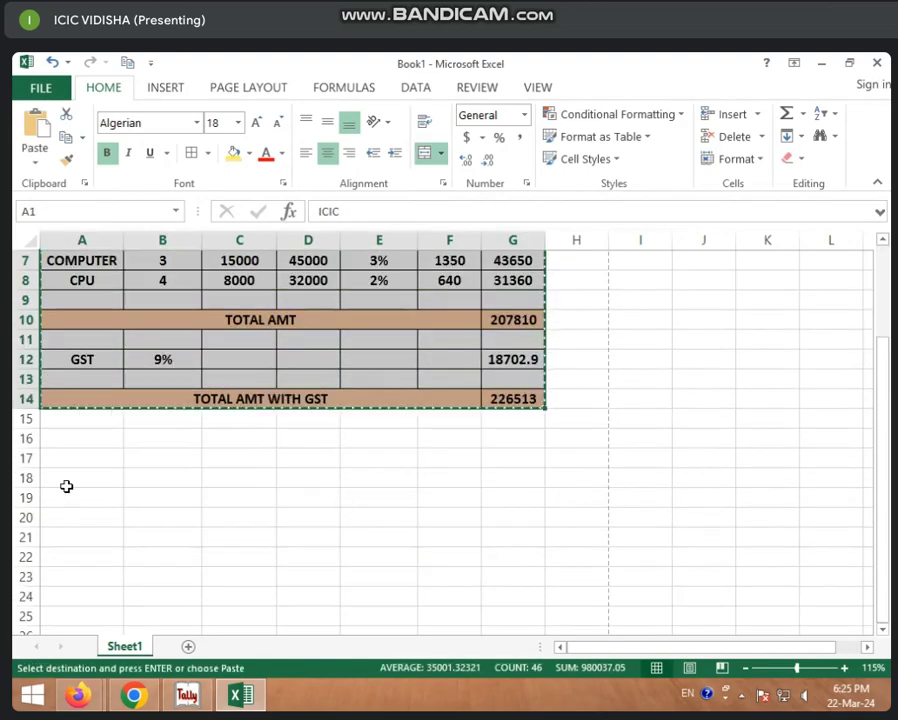
click(73, 457)
key(ctrl+v)
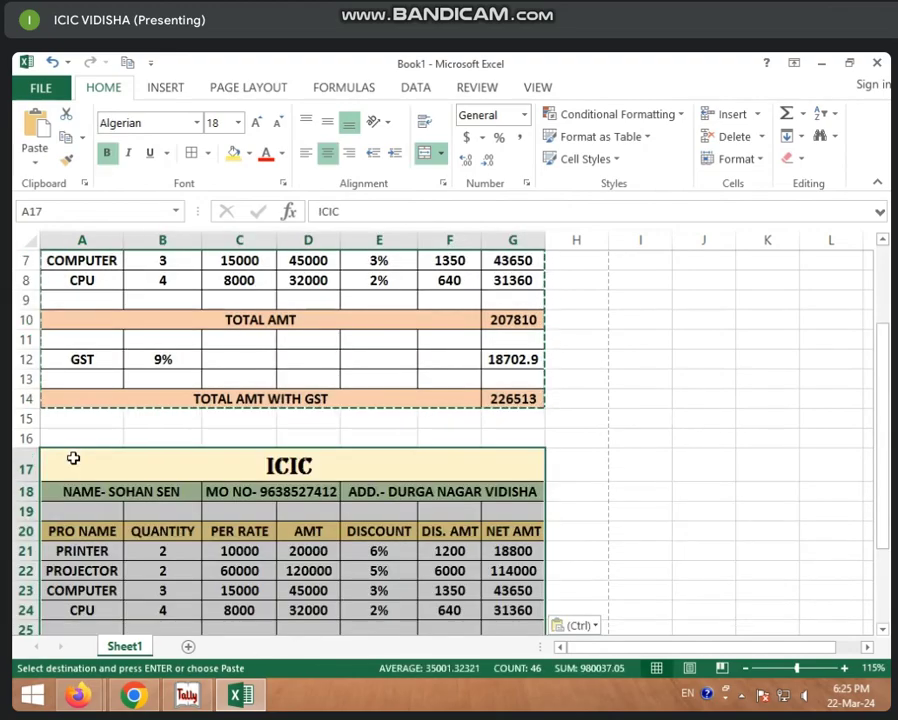
Step: Enter the new customer's name in A18 and update the mobile number in C18
scroll(200, 490, down, 1)
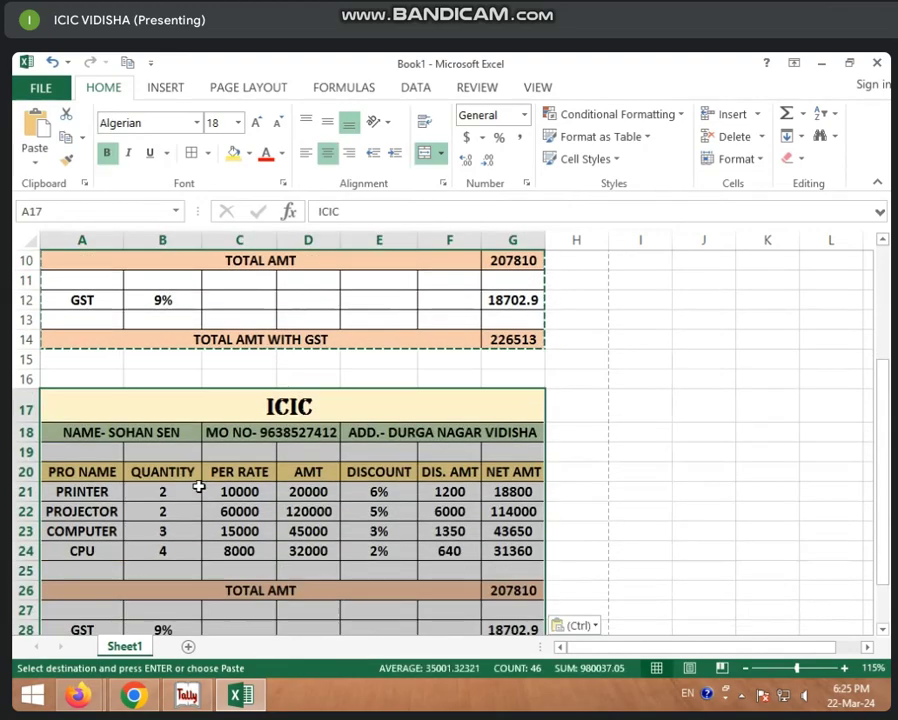
double_click(186, 431)
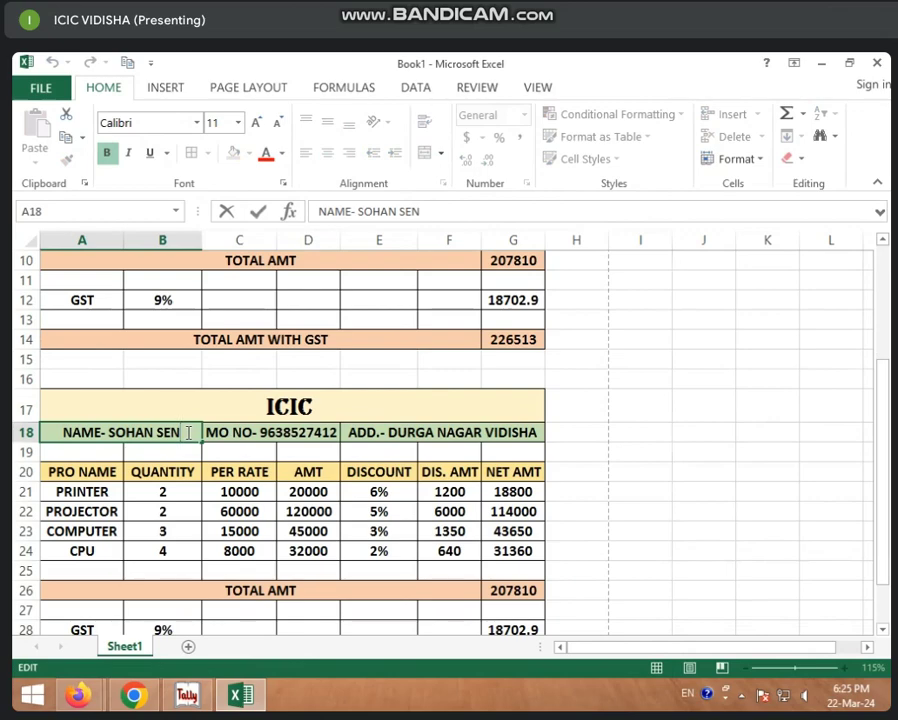
key(BackSpace)
key(BackSpace)
key(BackSpace)
key(BackSpace)
key(BackSpace)
key(BackSpace)
key(BackSpace)
key(BackSpace)
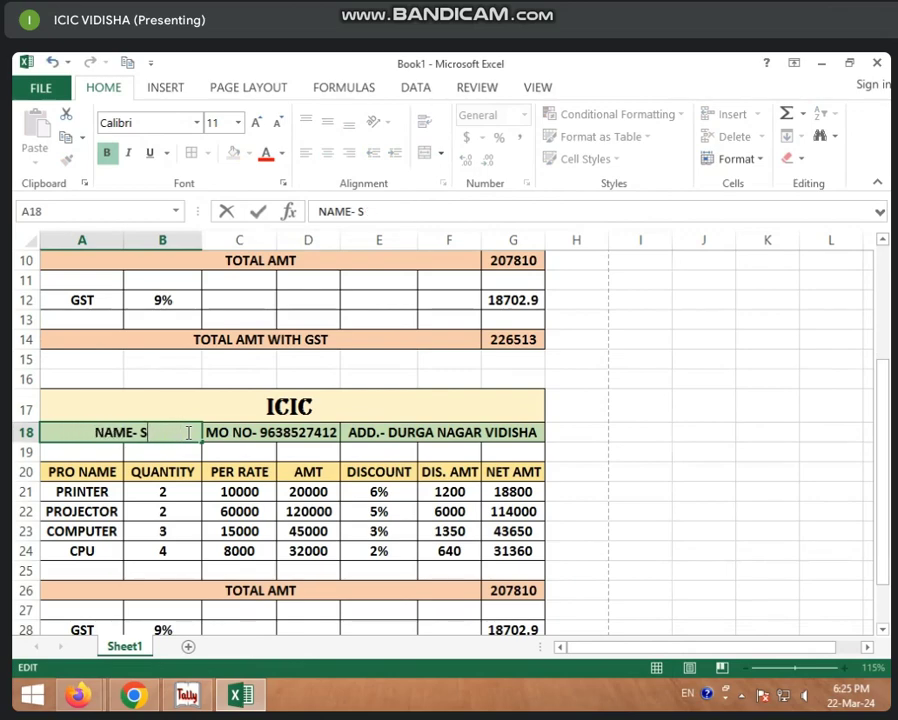
key(BackSpace)
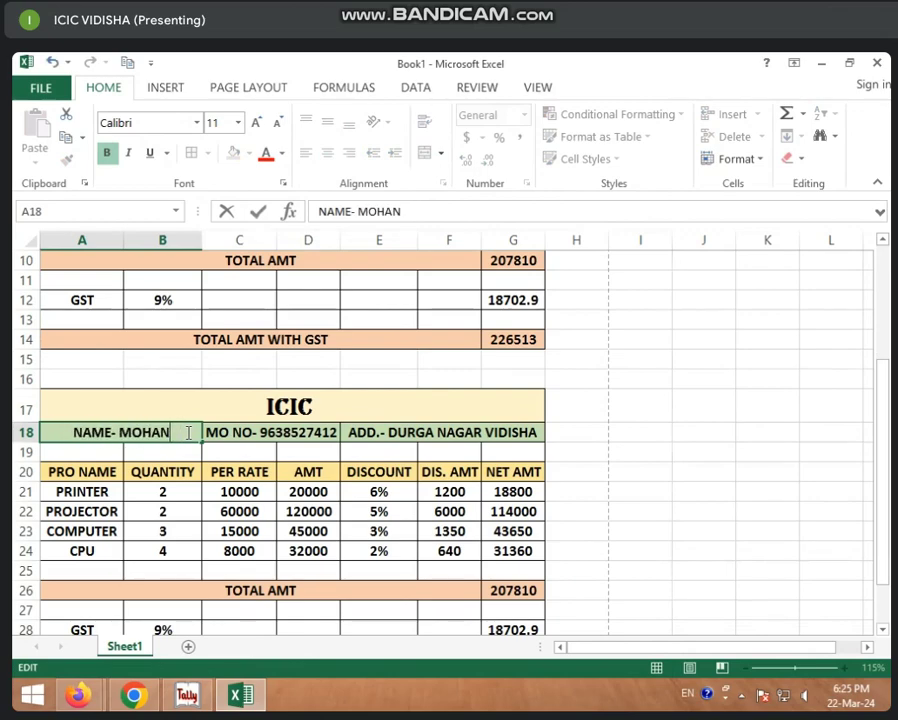
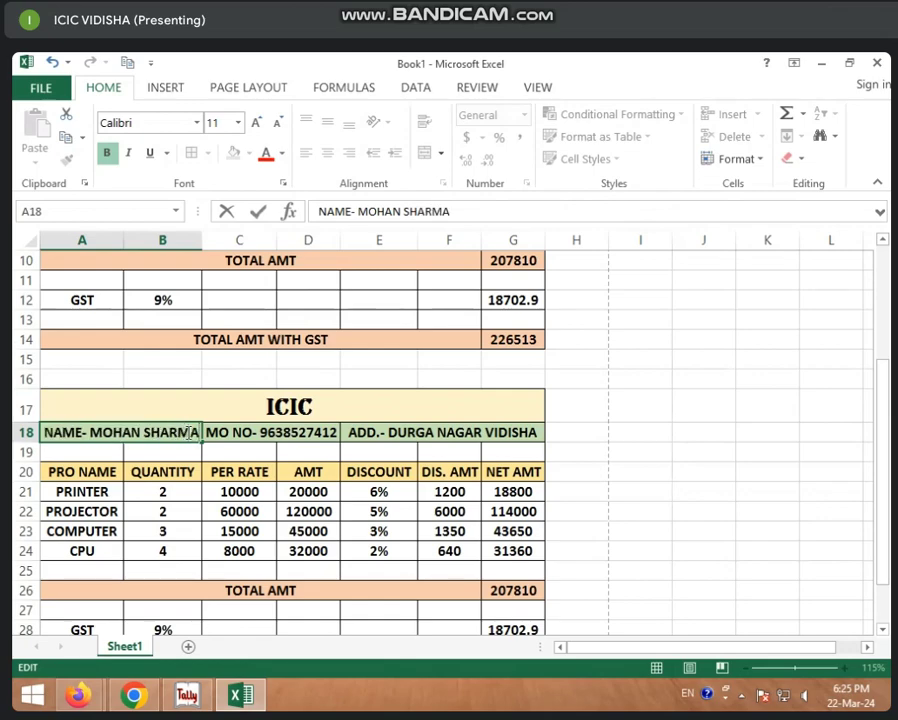
click(331, 438)
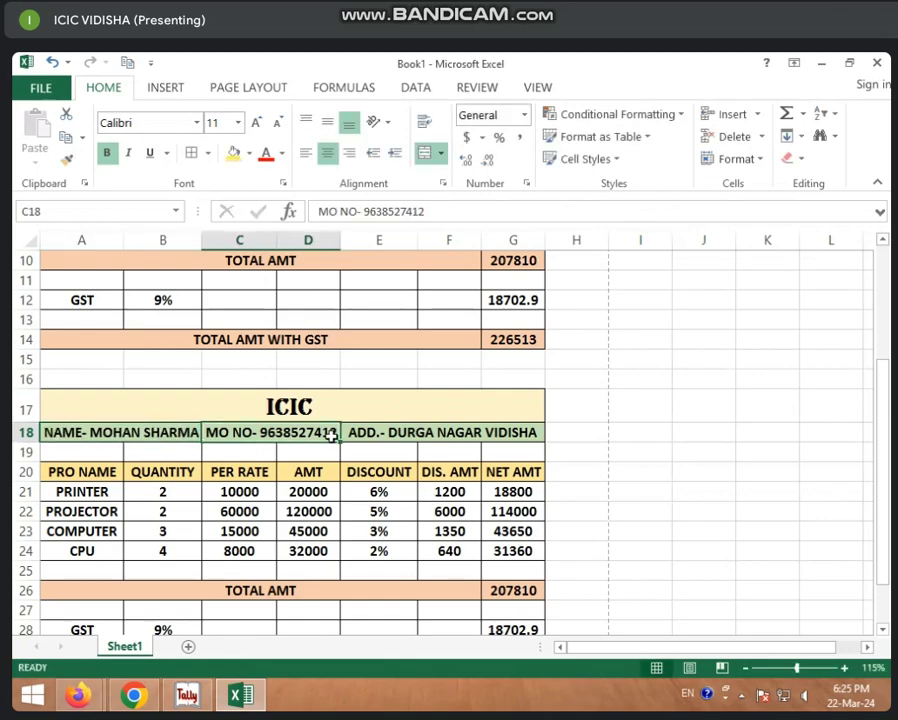
double_click(332, 437)
key(BackSpace)
key(BackSpace)
key(BackSpace)
text(2)
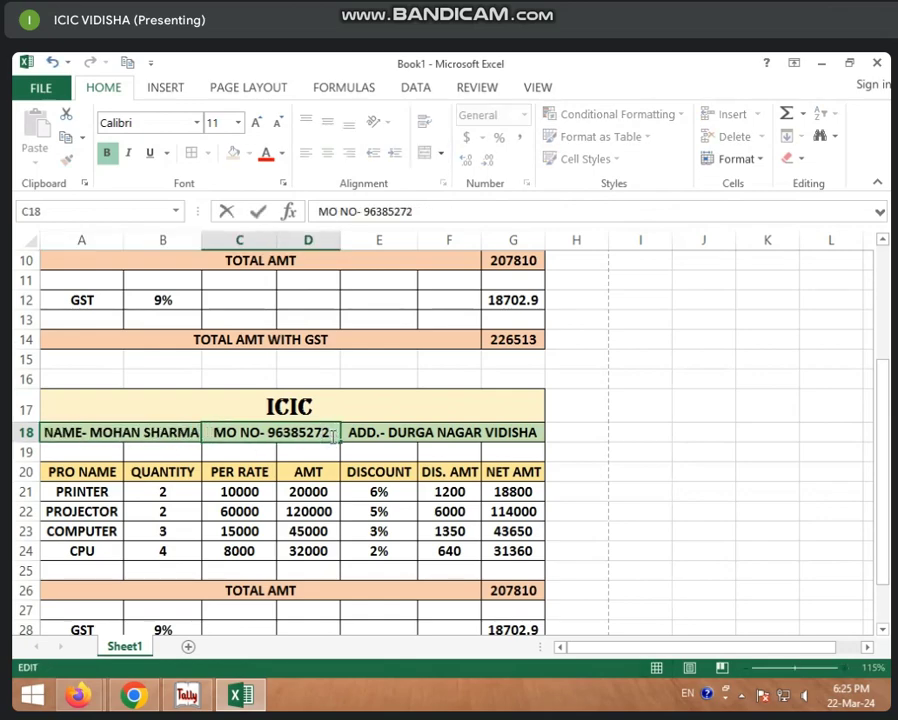
key(BackSpace)
text(8522)
click(375, 467)
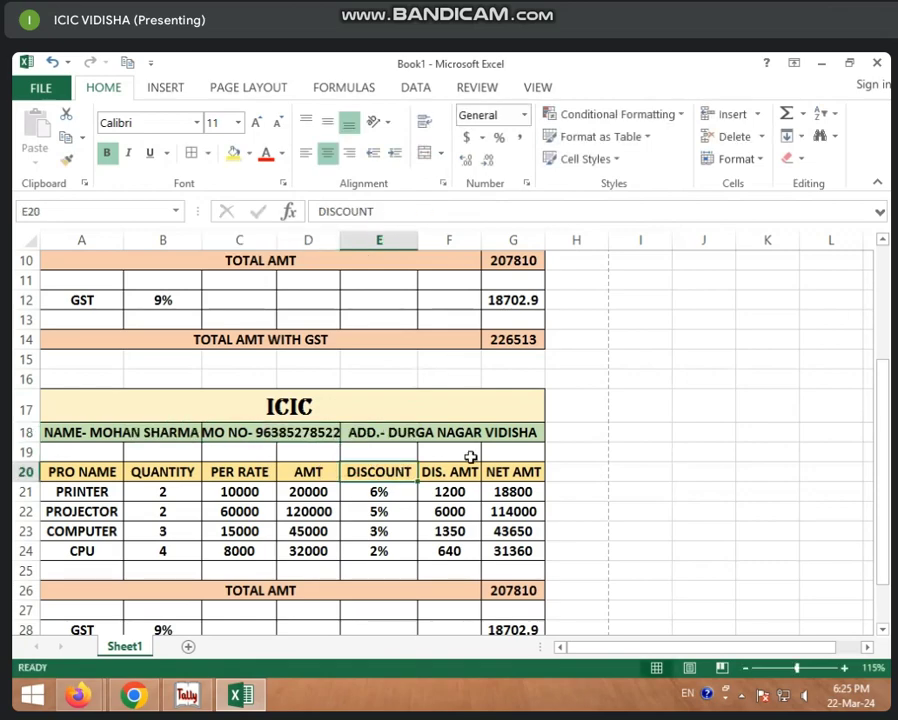
Step: Set the CPU quantity in B24 to 0
click(160, 491)
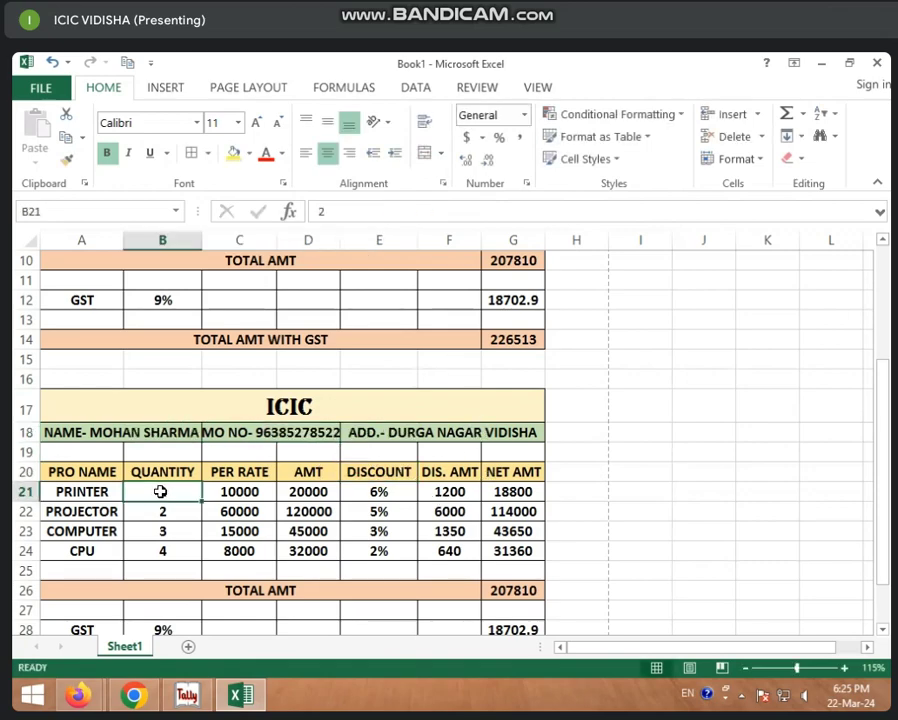
click(143, 553)
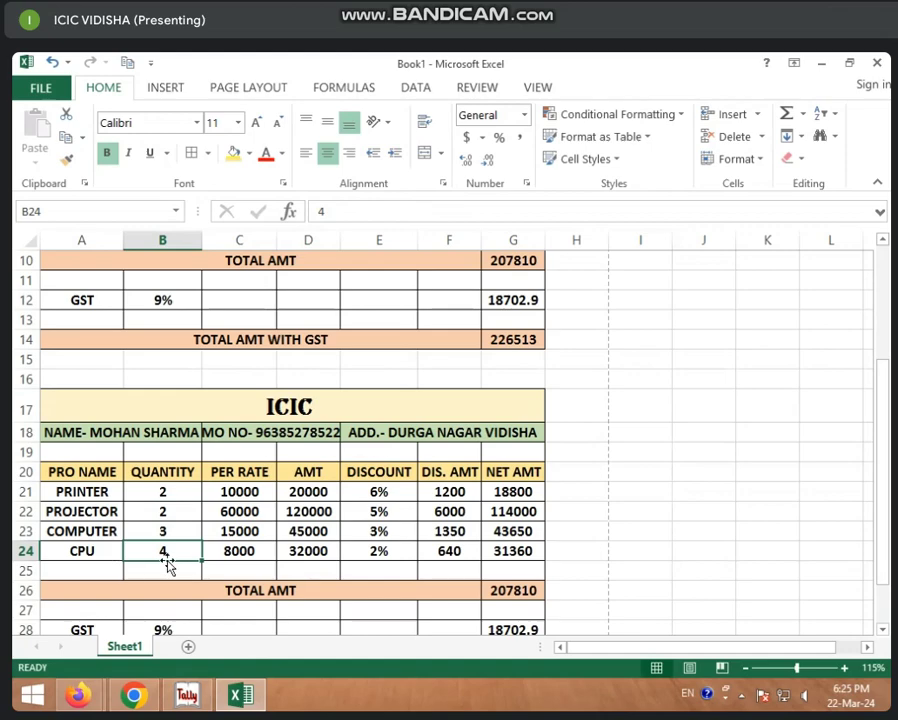
text(0)
click(225, 588)
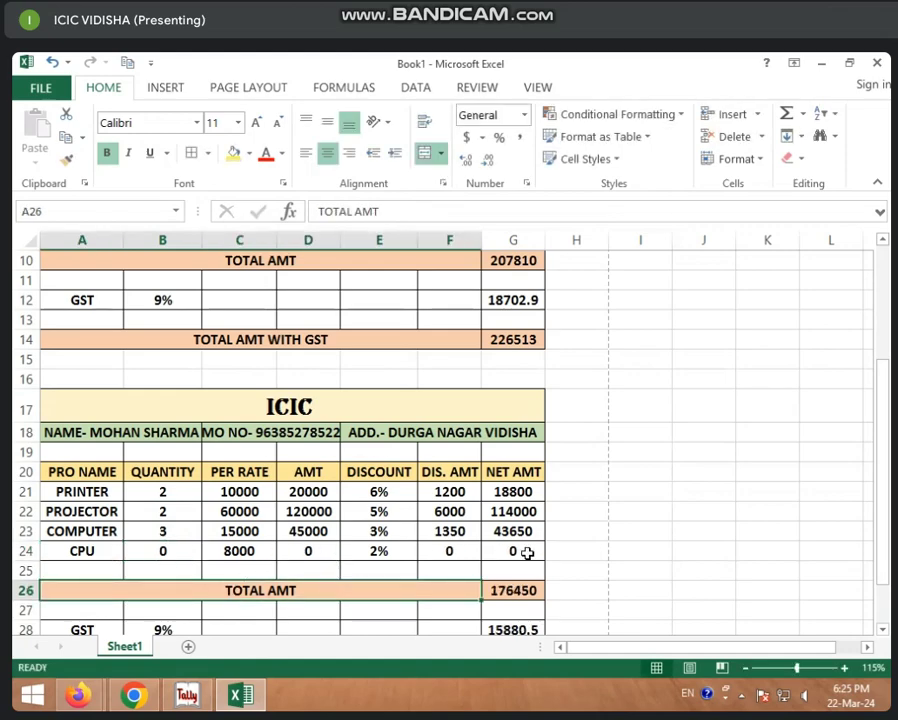
scroll(527, 553, down, 2)
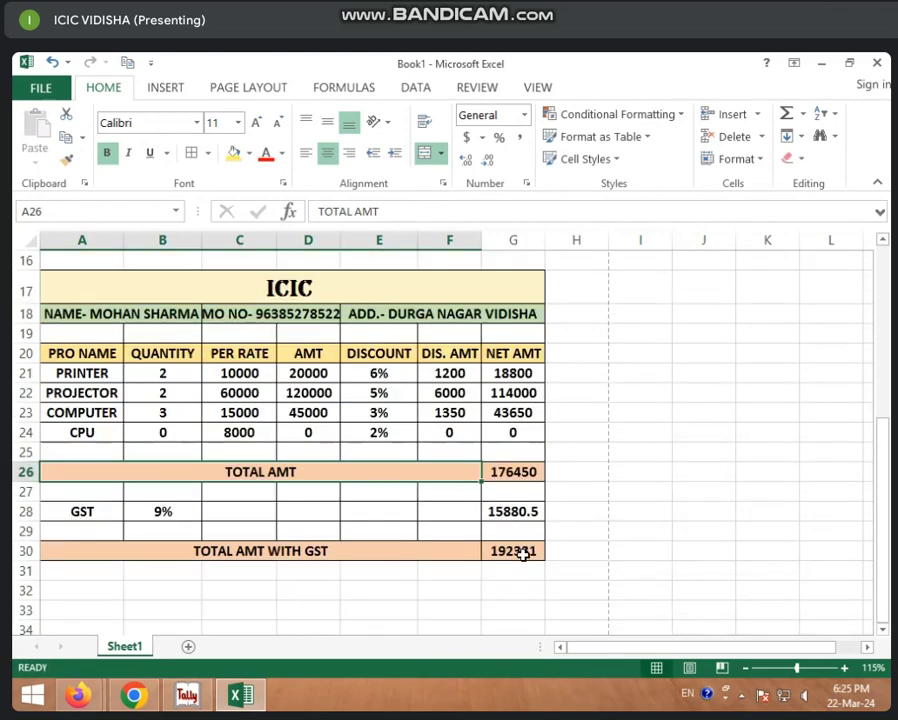
key(ctrl+p)
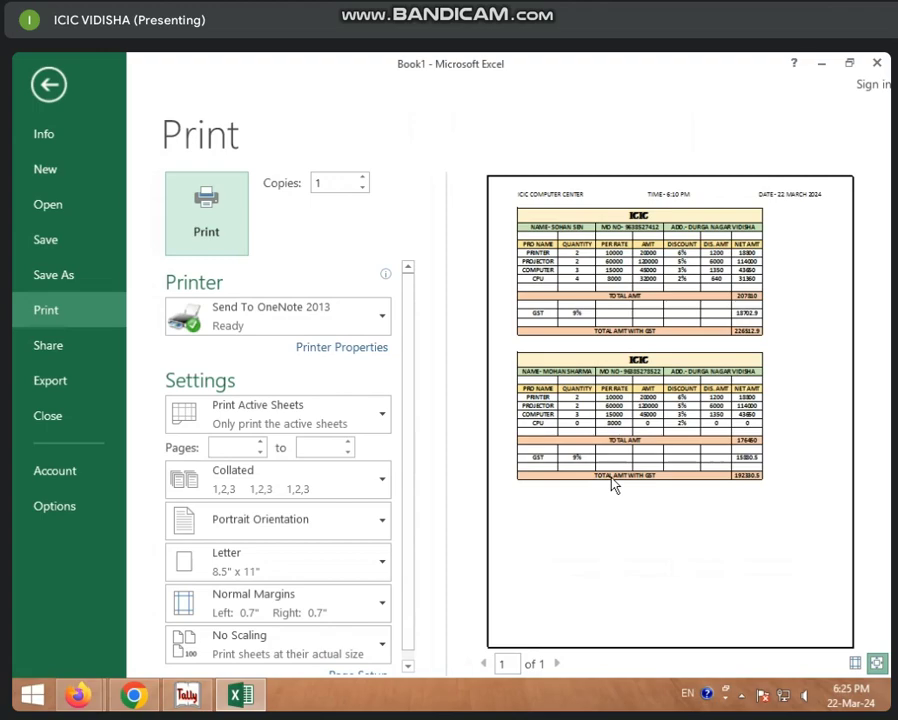
click(48, 85)
scroll(320, 438, up, 4)
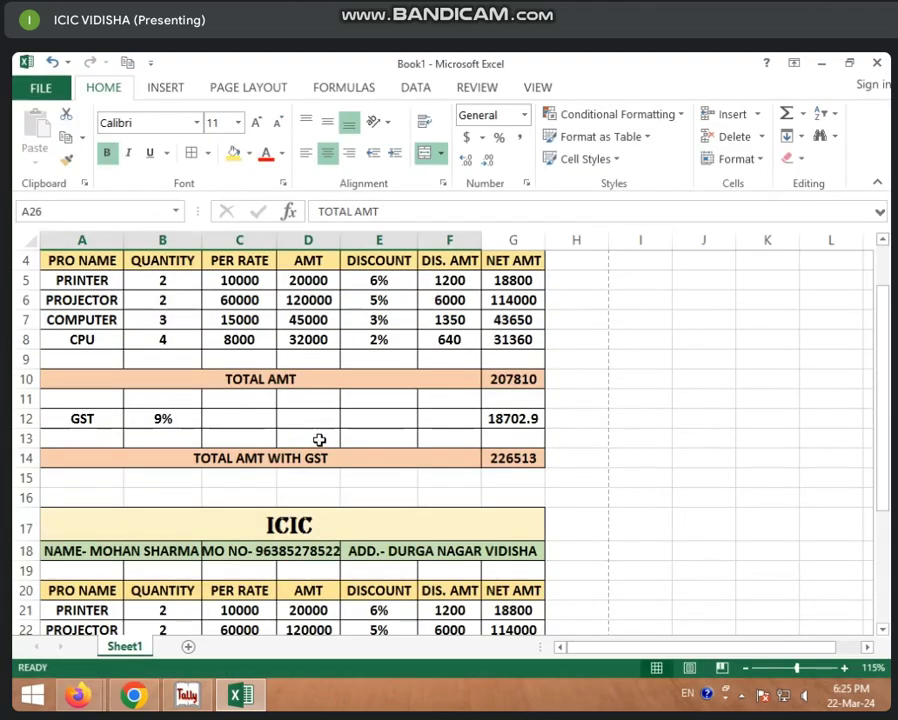
scroll(320, 438, up, 1)
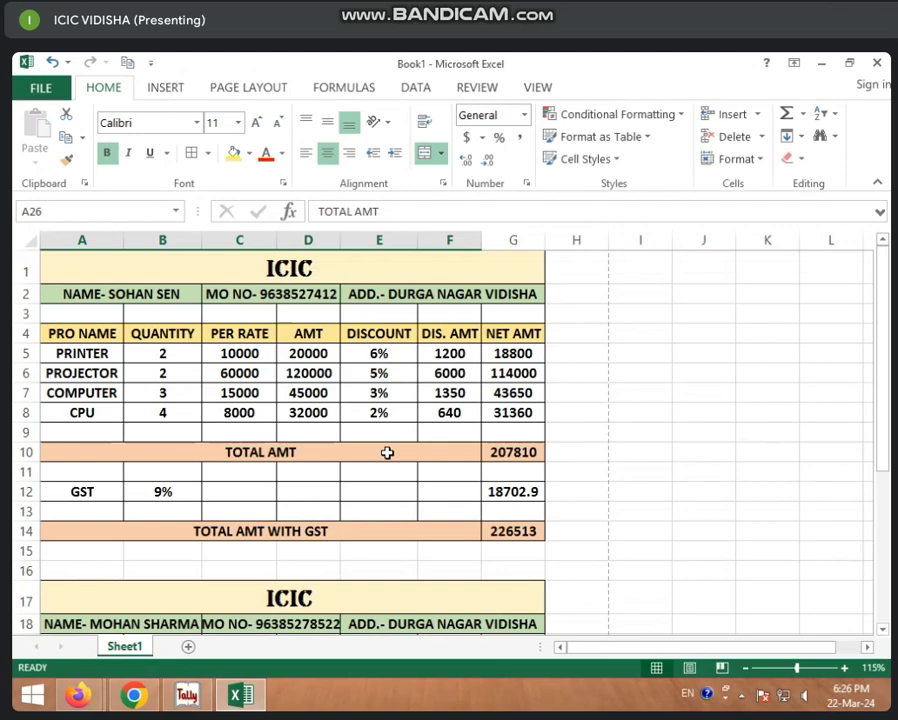
Step: Rename the Sheet1 worksheet to BILL
right_click(130, 654)
click(194, 489)
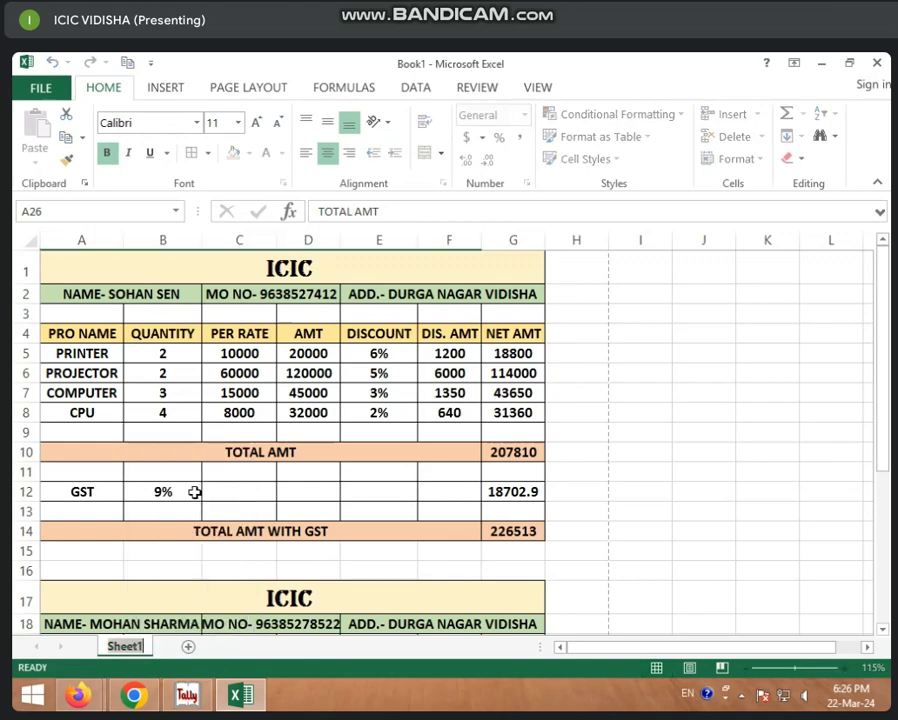
text(BILL)
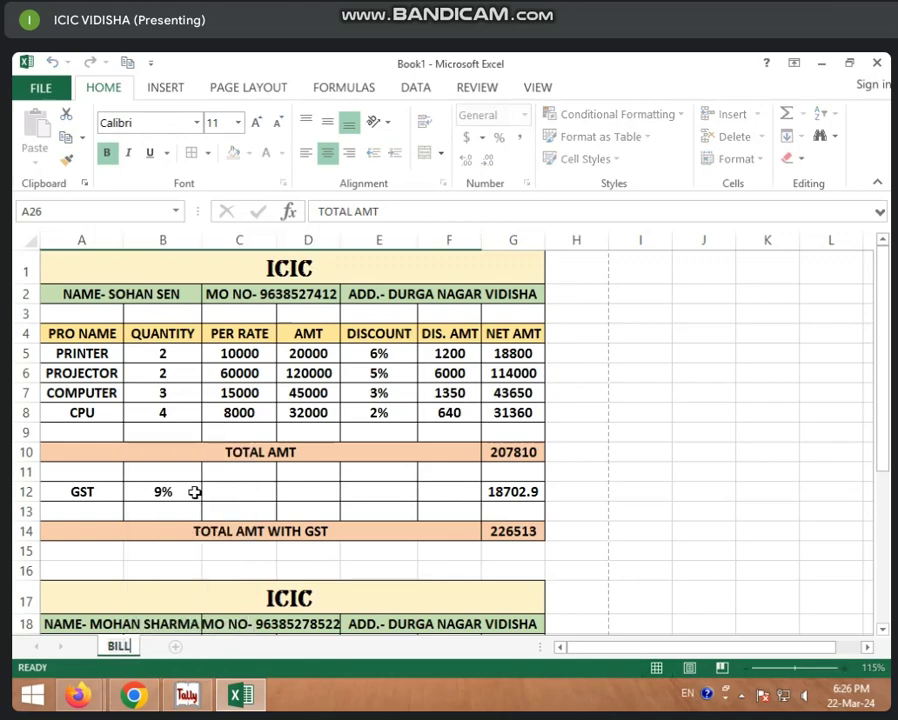
click(194, 491)
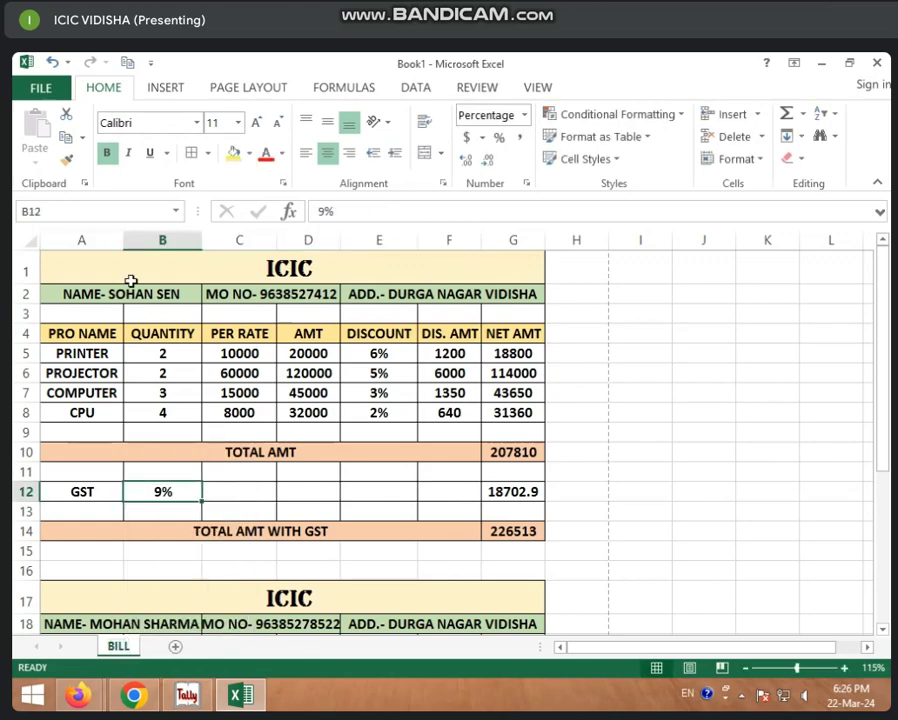
Step: Save the workbook as 'EXCEL DATA IN 6 TO 7 PM' in H:\SK CLASS
click(45, 88)
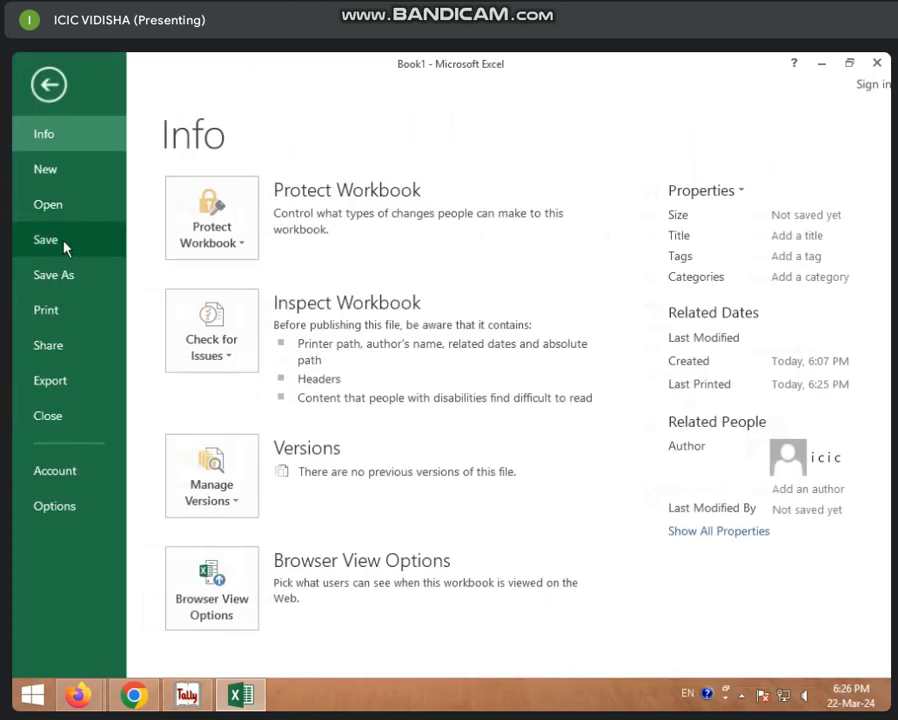
click(68, 268)
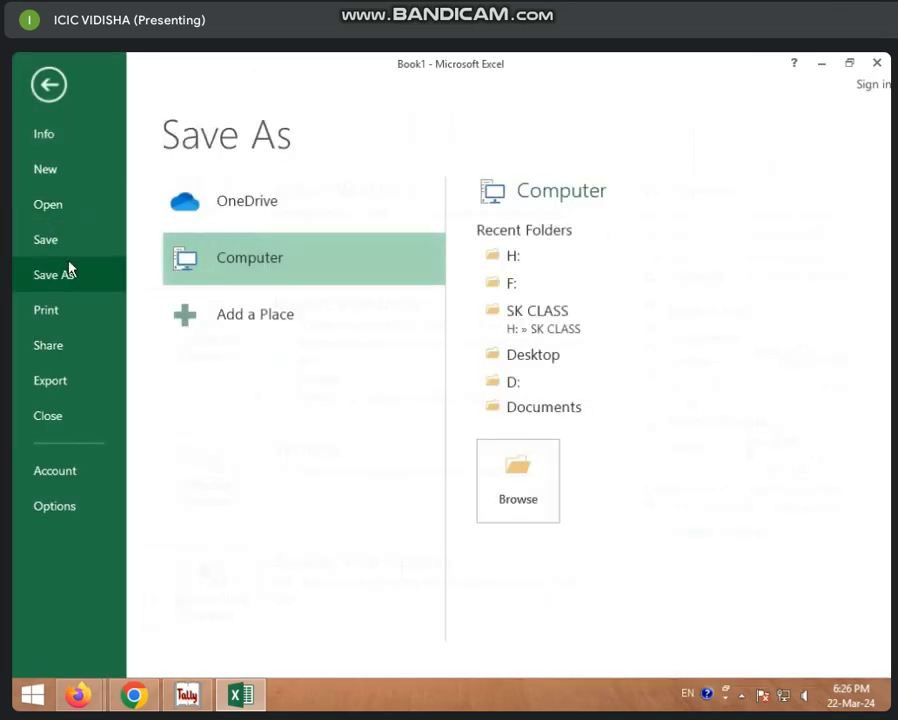
click(518, 463)
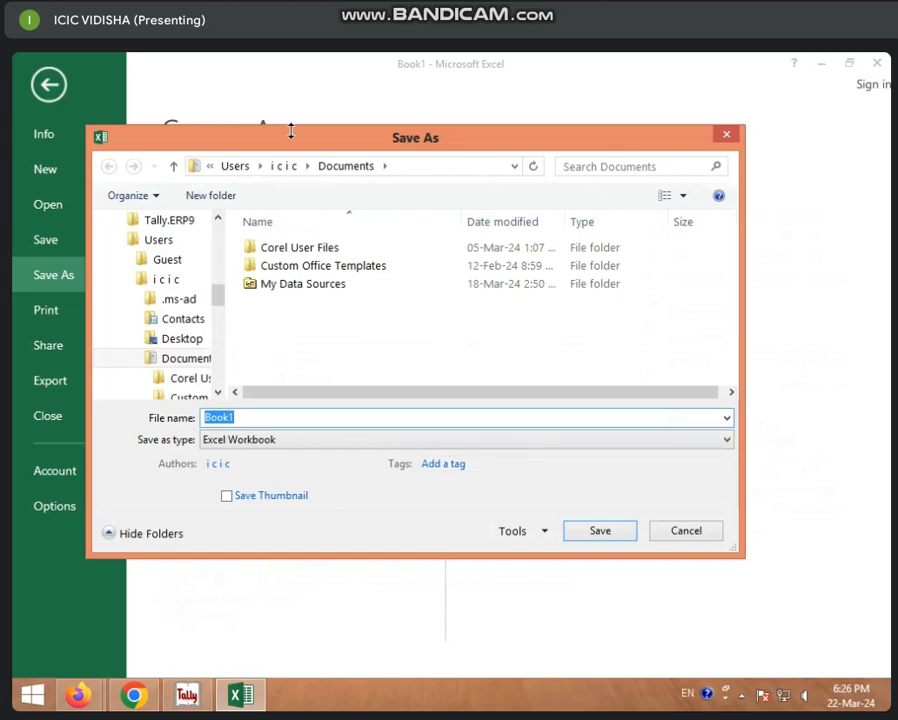
drag(218, 397, 218, 397)
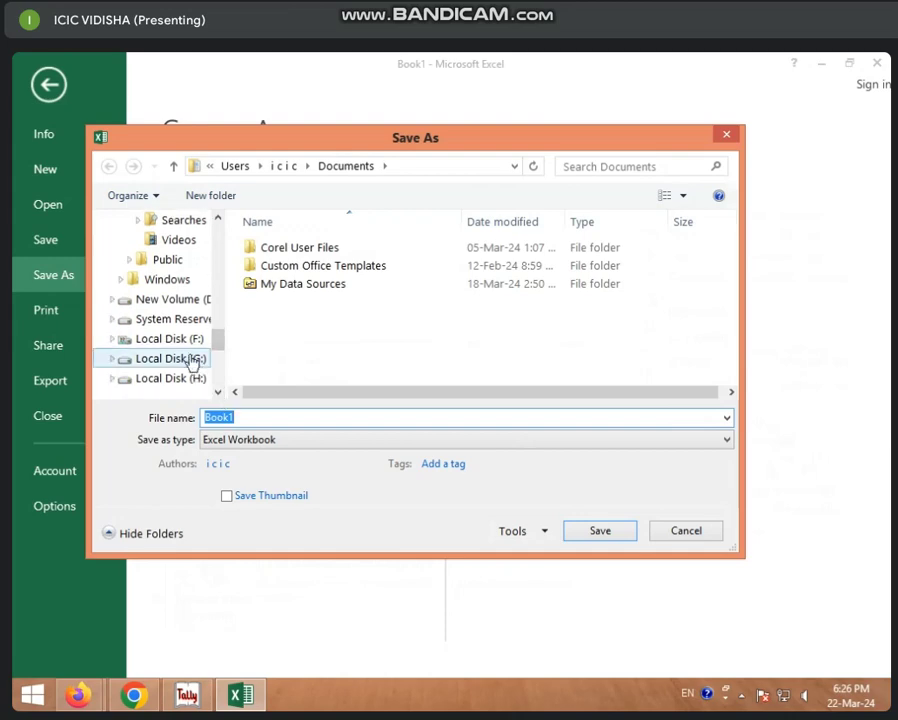
click(194, 346)
click(194, 376)
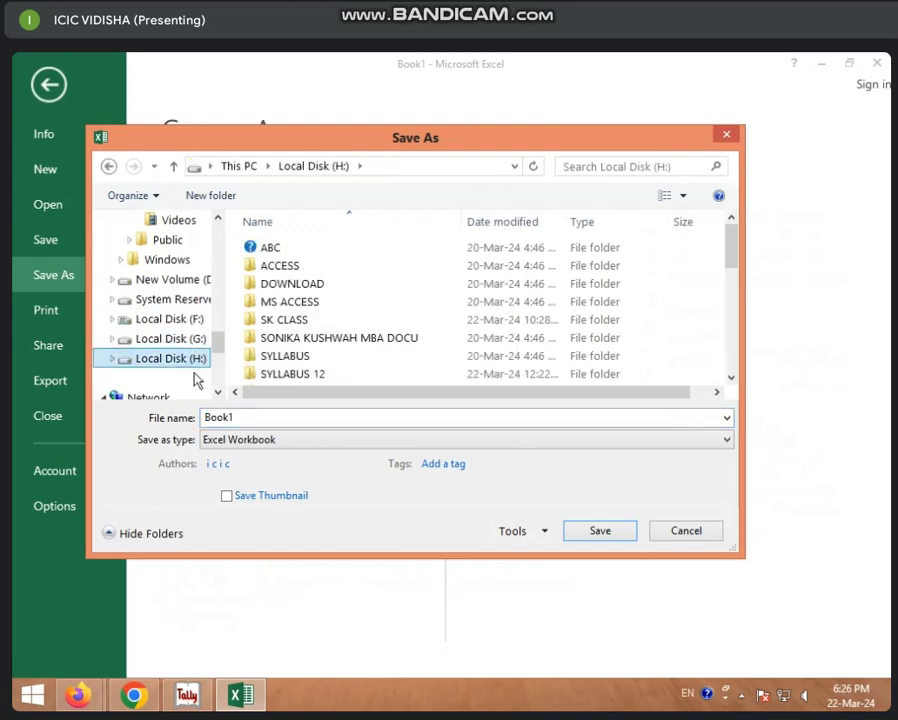
double_click(340, 320)
double_click(290, 417)
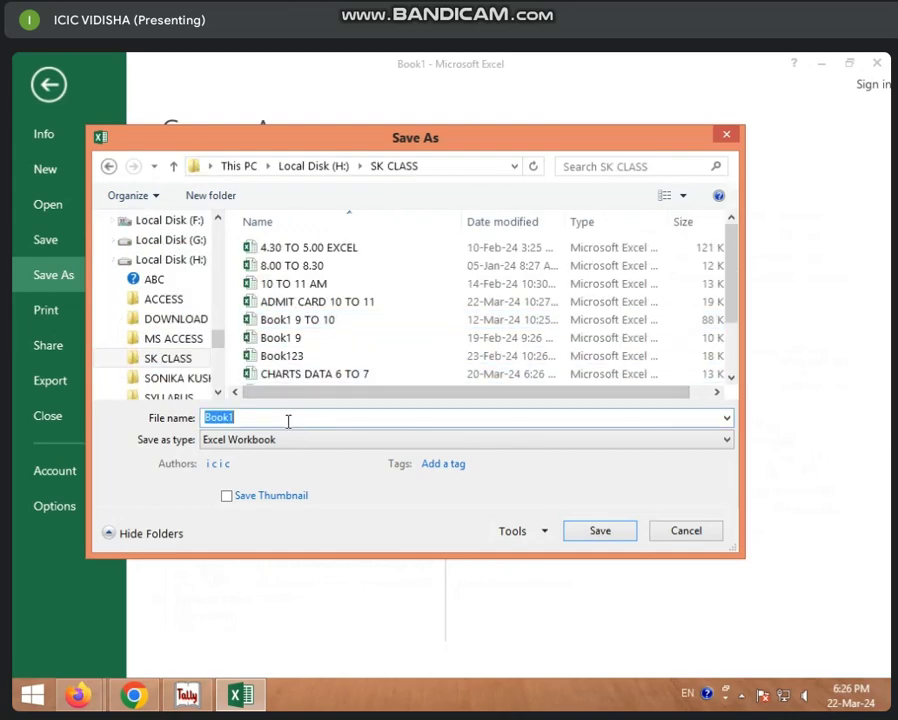
text(EX)
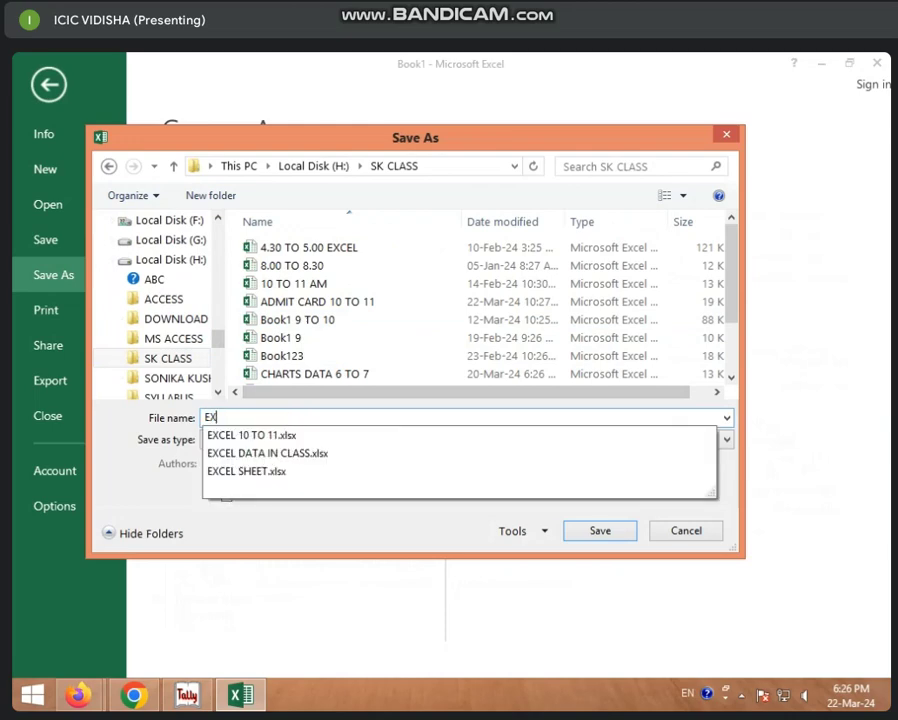
text(DATA IN)
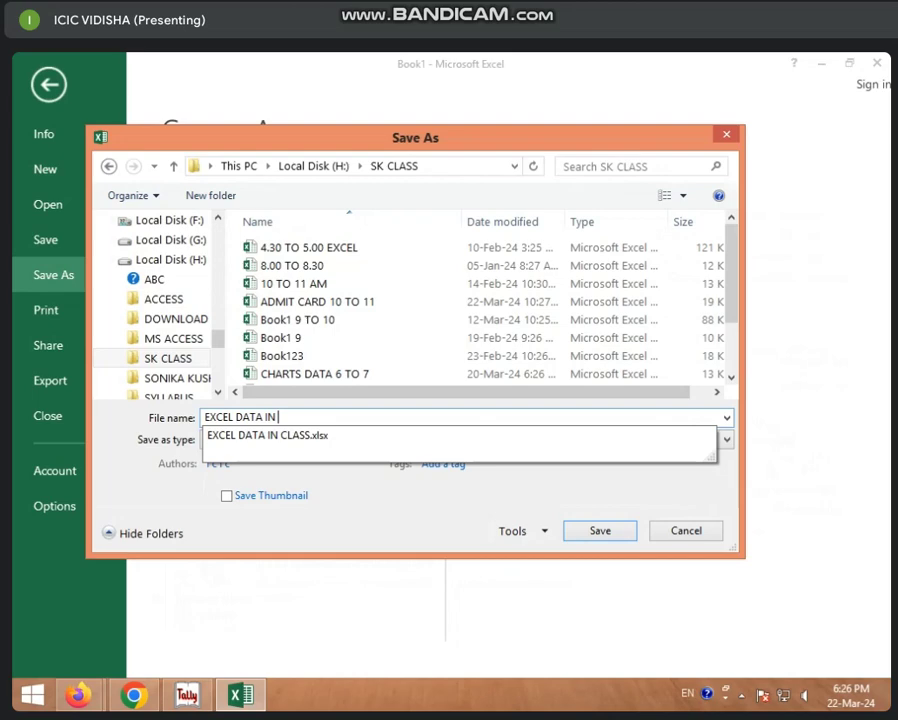
text(6 TO 7 PM)
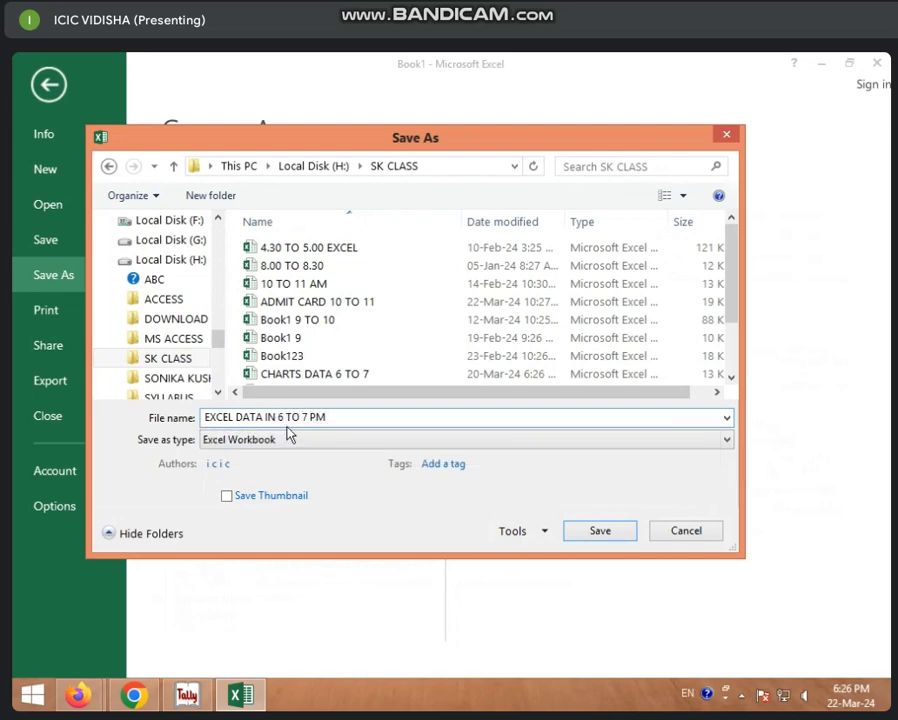
click(601, 533)
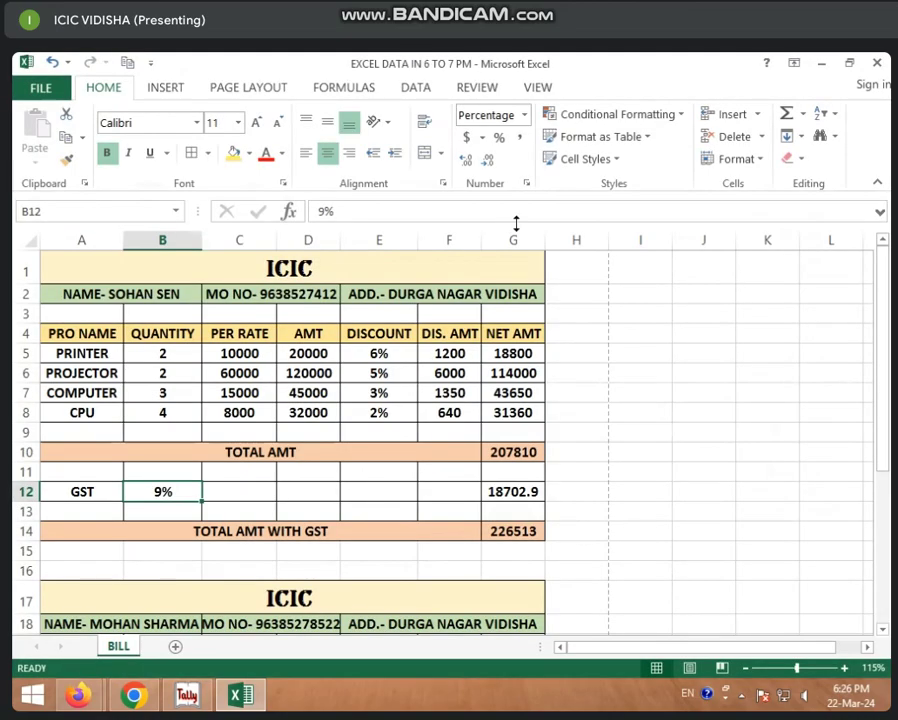